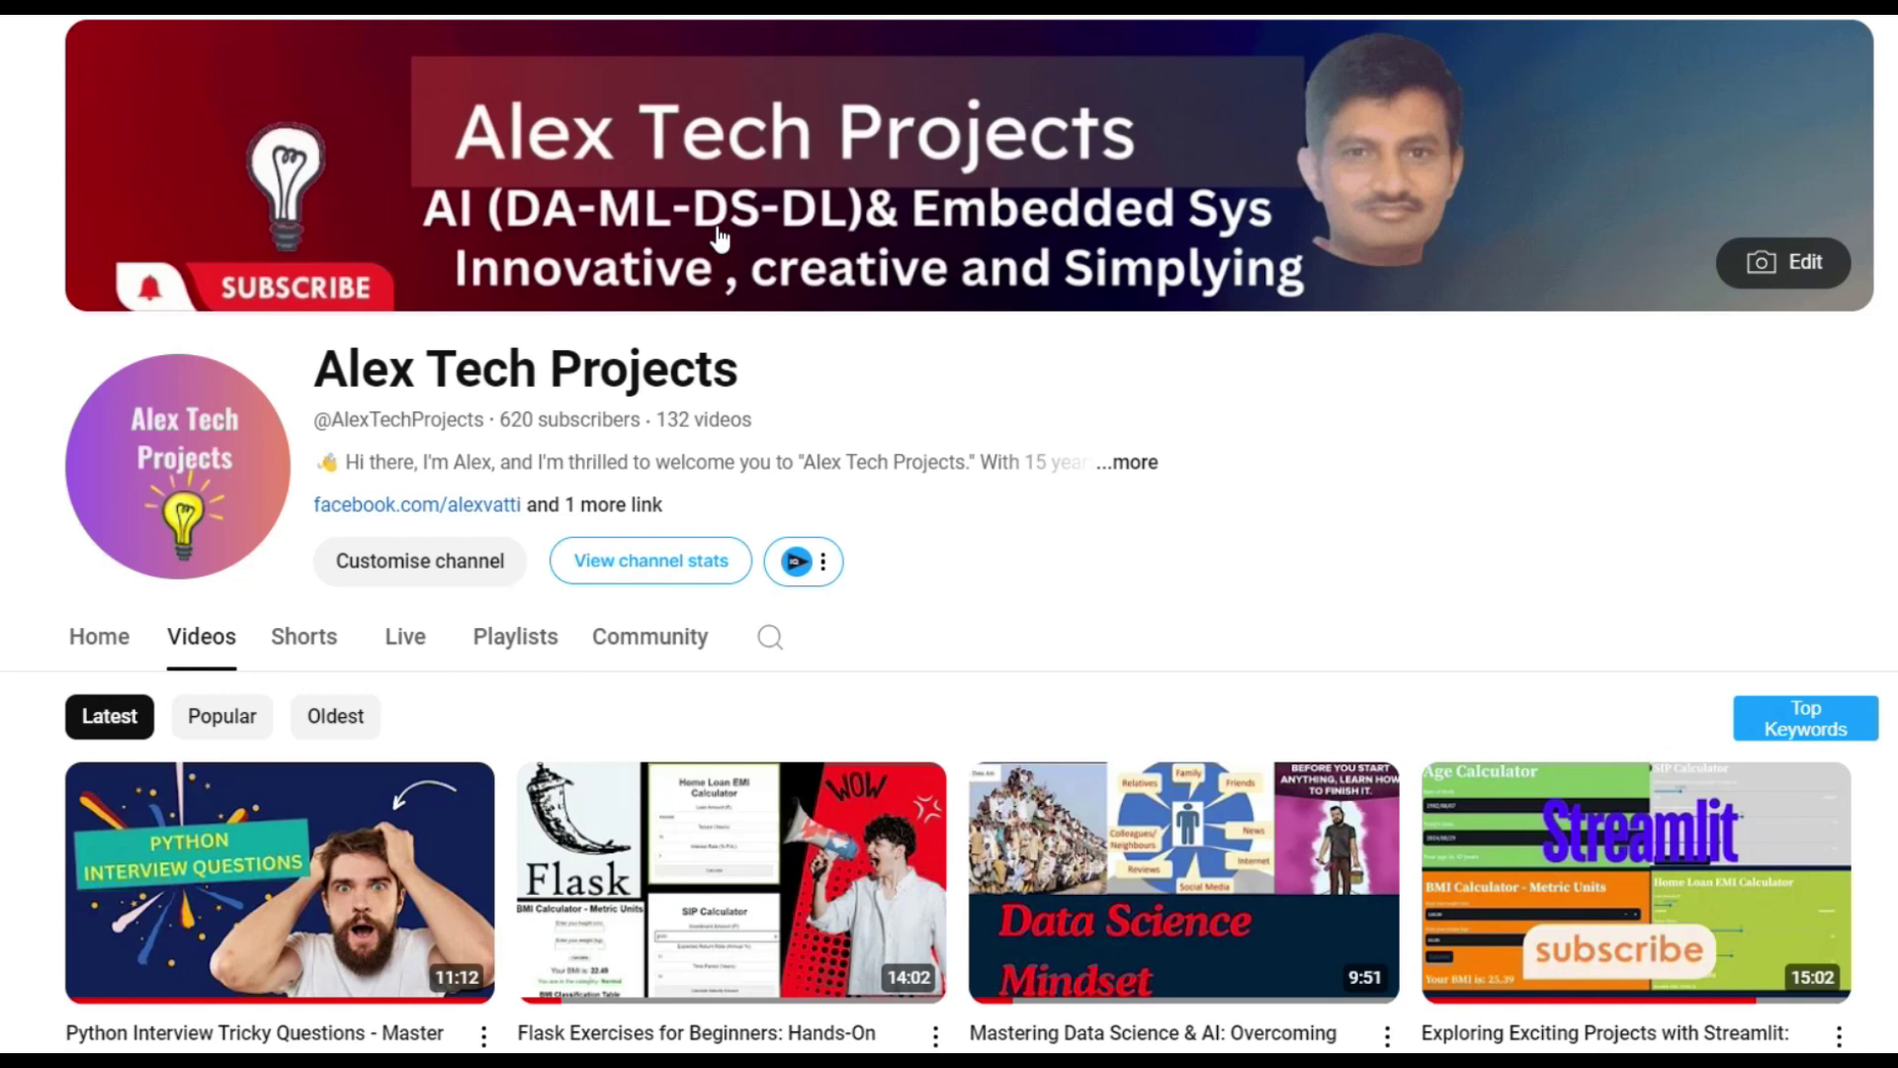
mouse_move(247, 845)
scroll(331, 731, "down", 3)
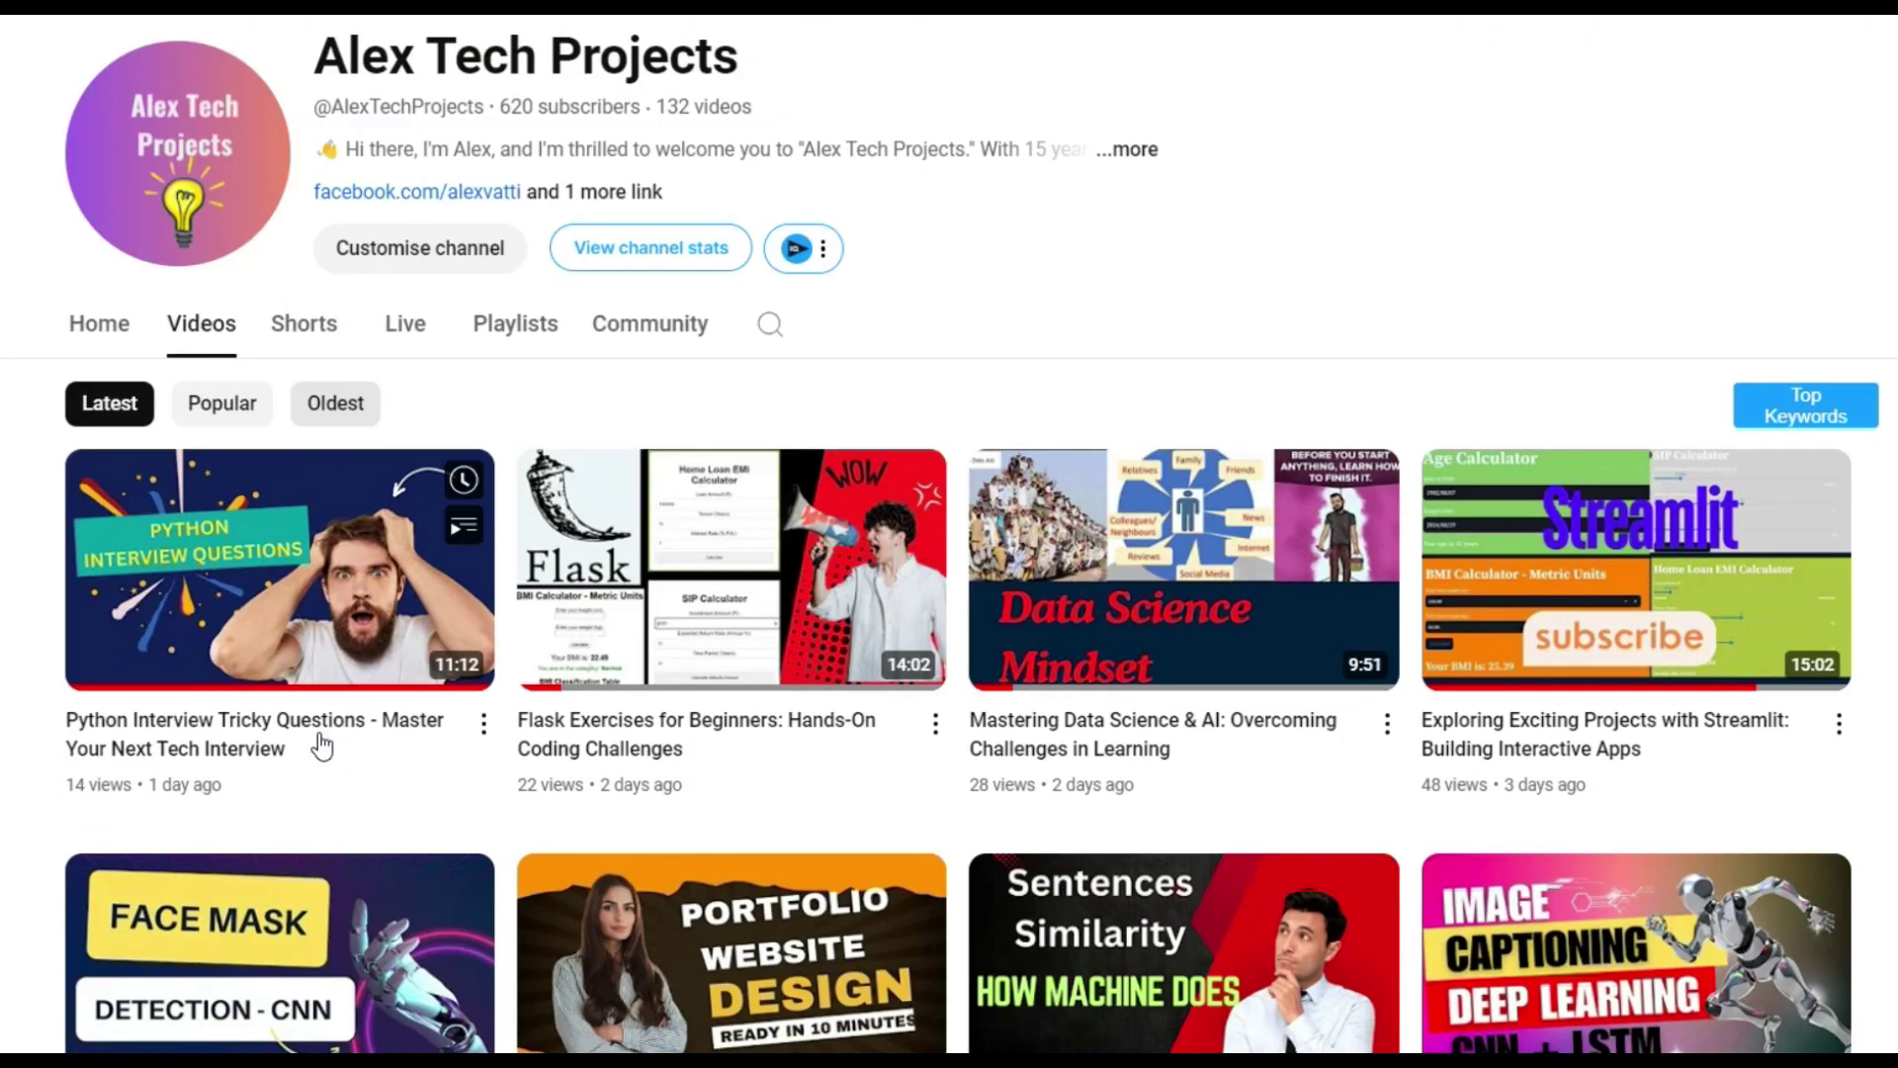
scroll(320, 748, "down", 3)
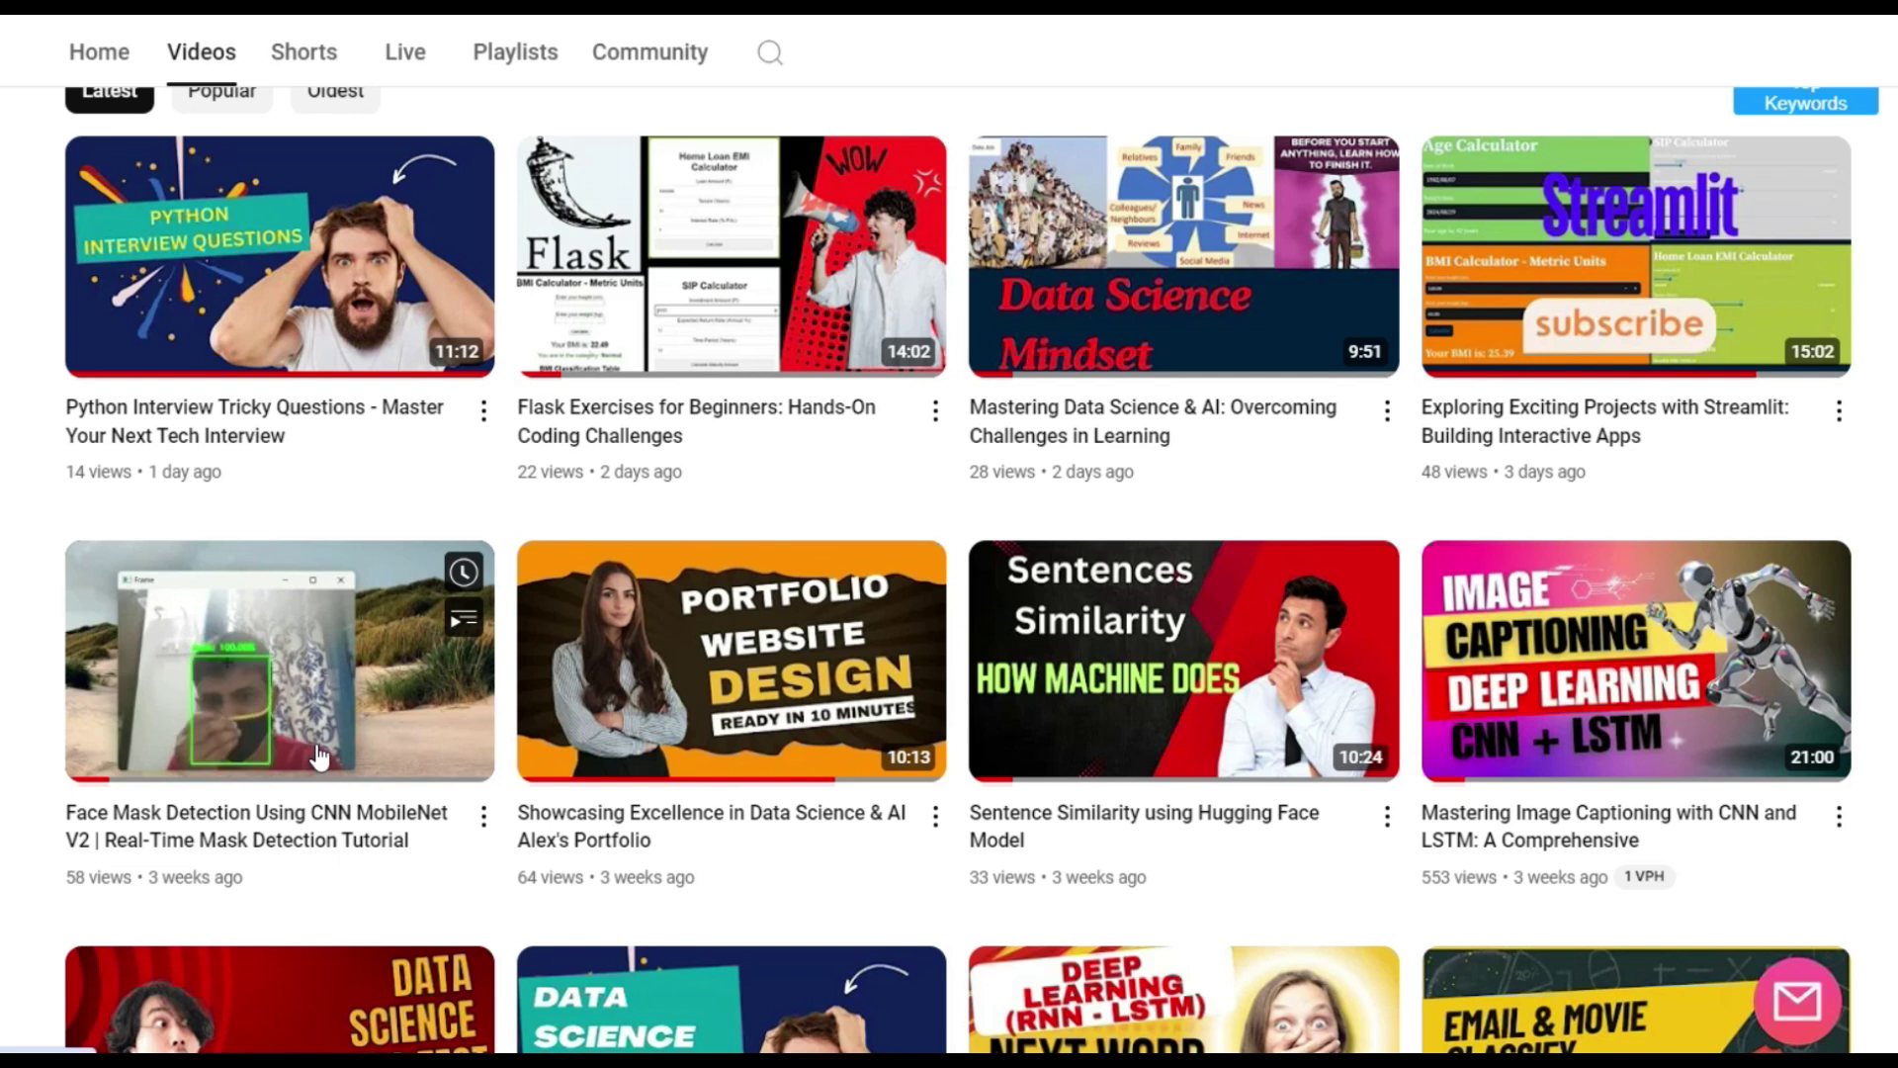
scroll(318, 756, "up", 3)
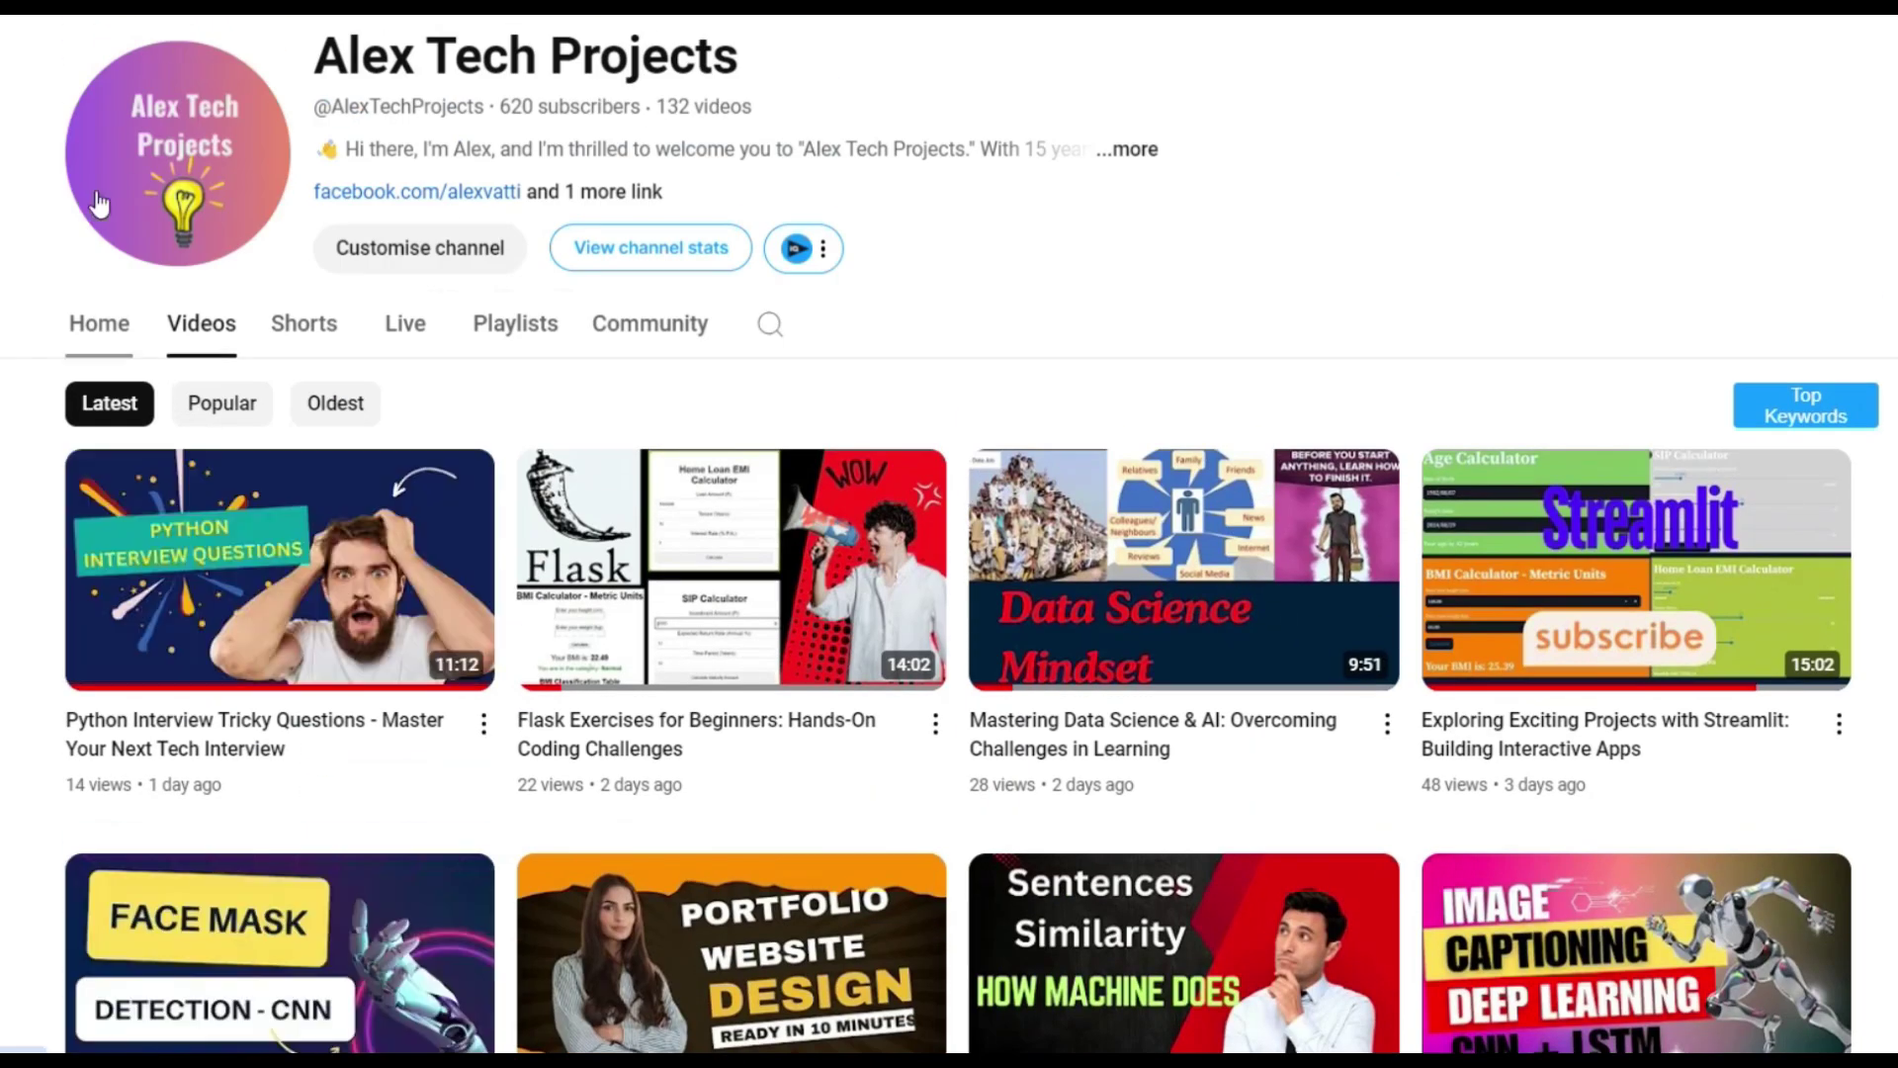
Open aws.amazon.com in a new browser tab and sign in to the AWS console
key("ctrl+t")
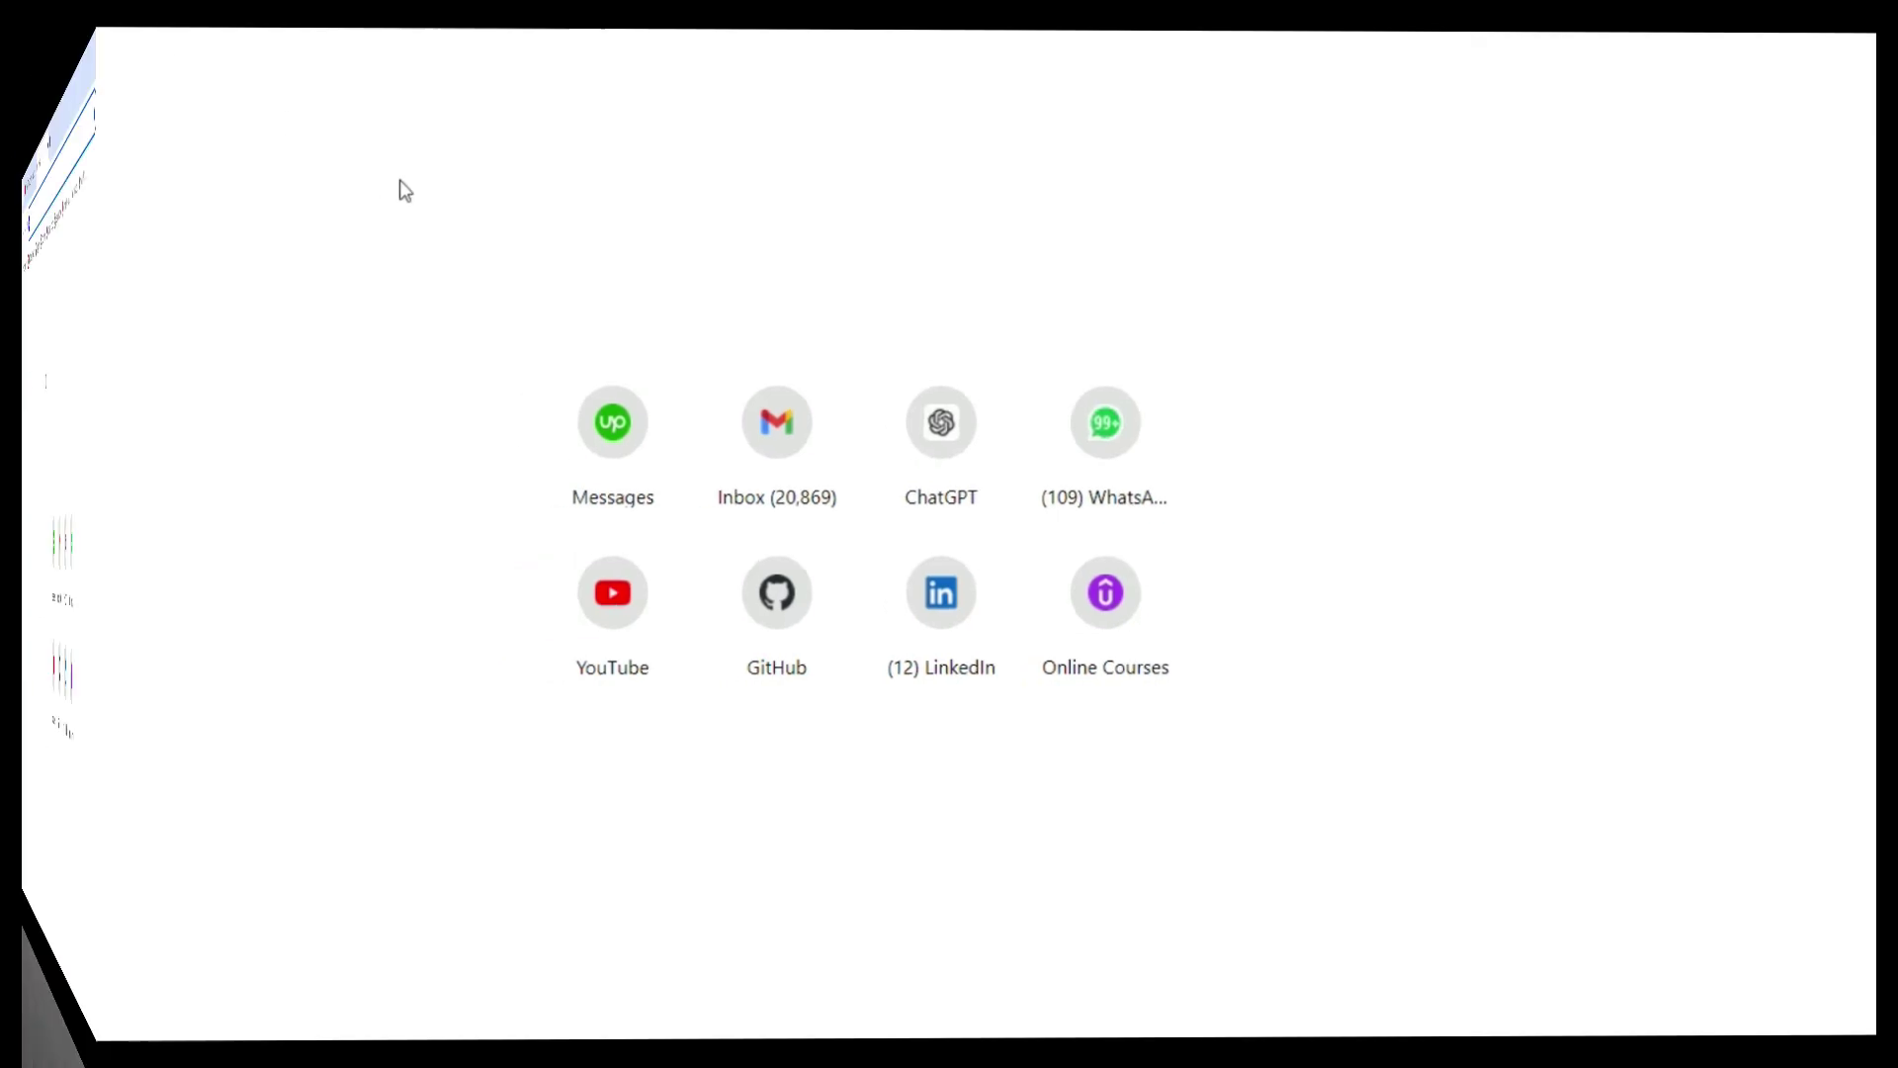
type("aws.amazon.com")
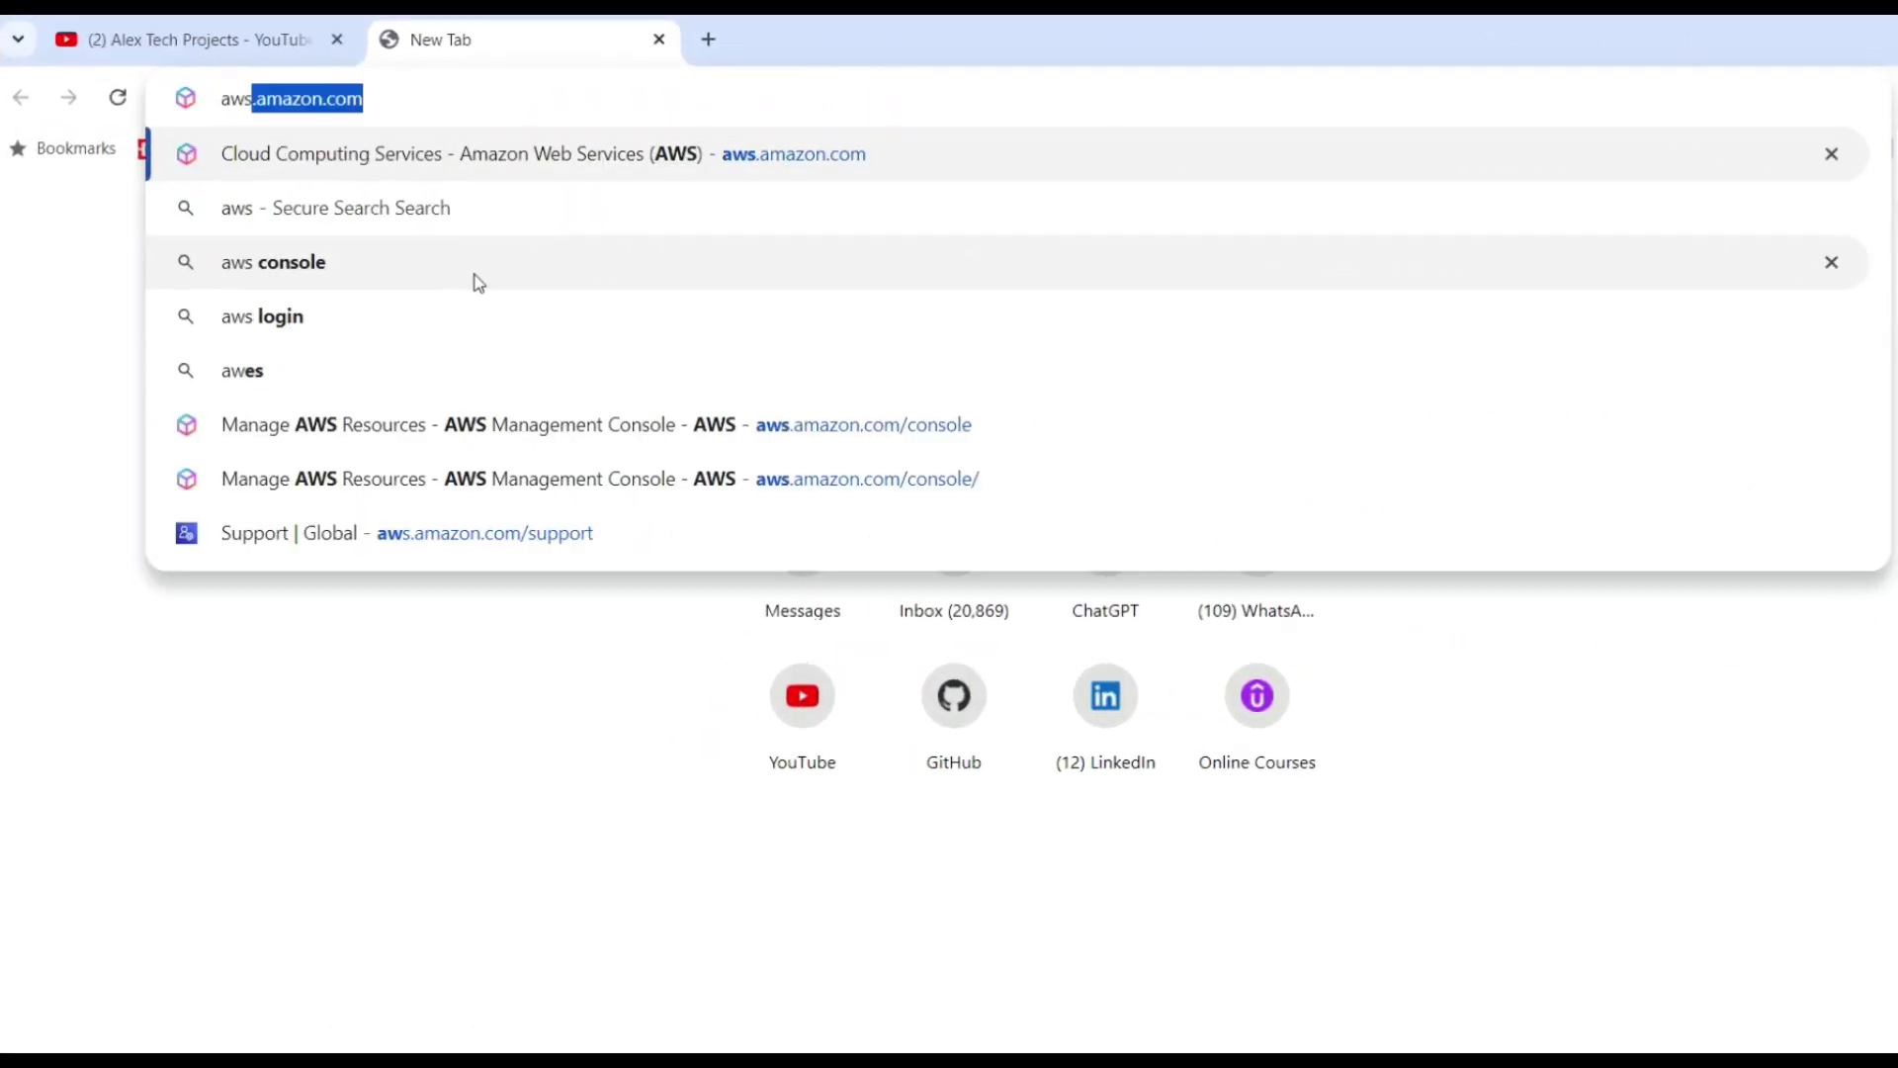
key("Return")
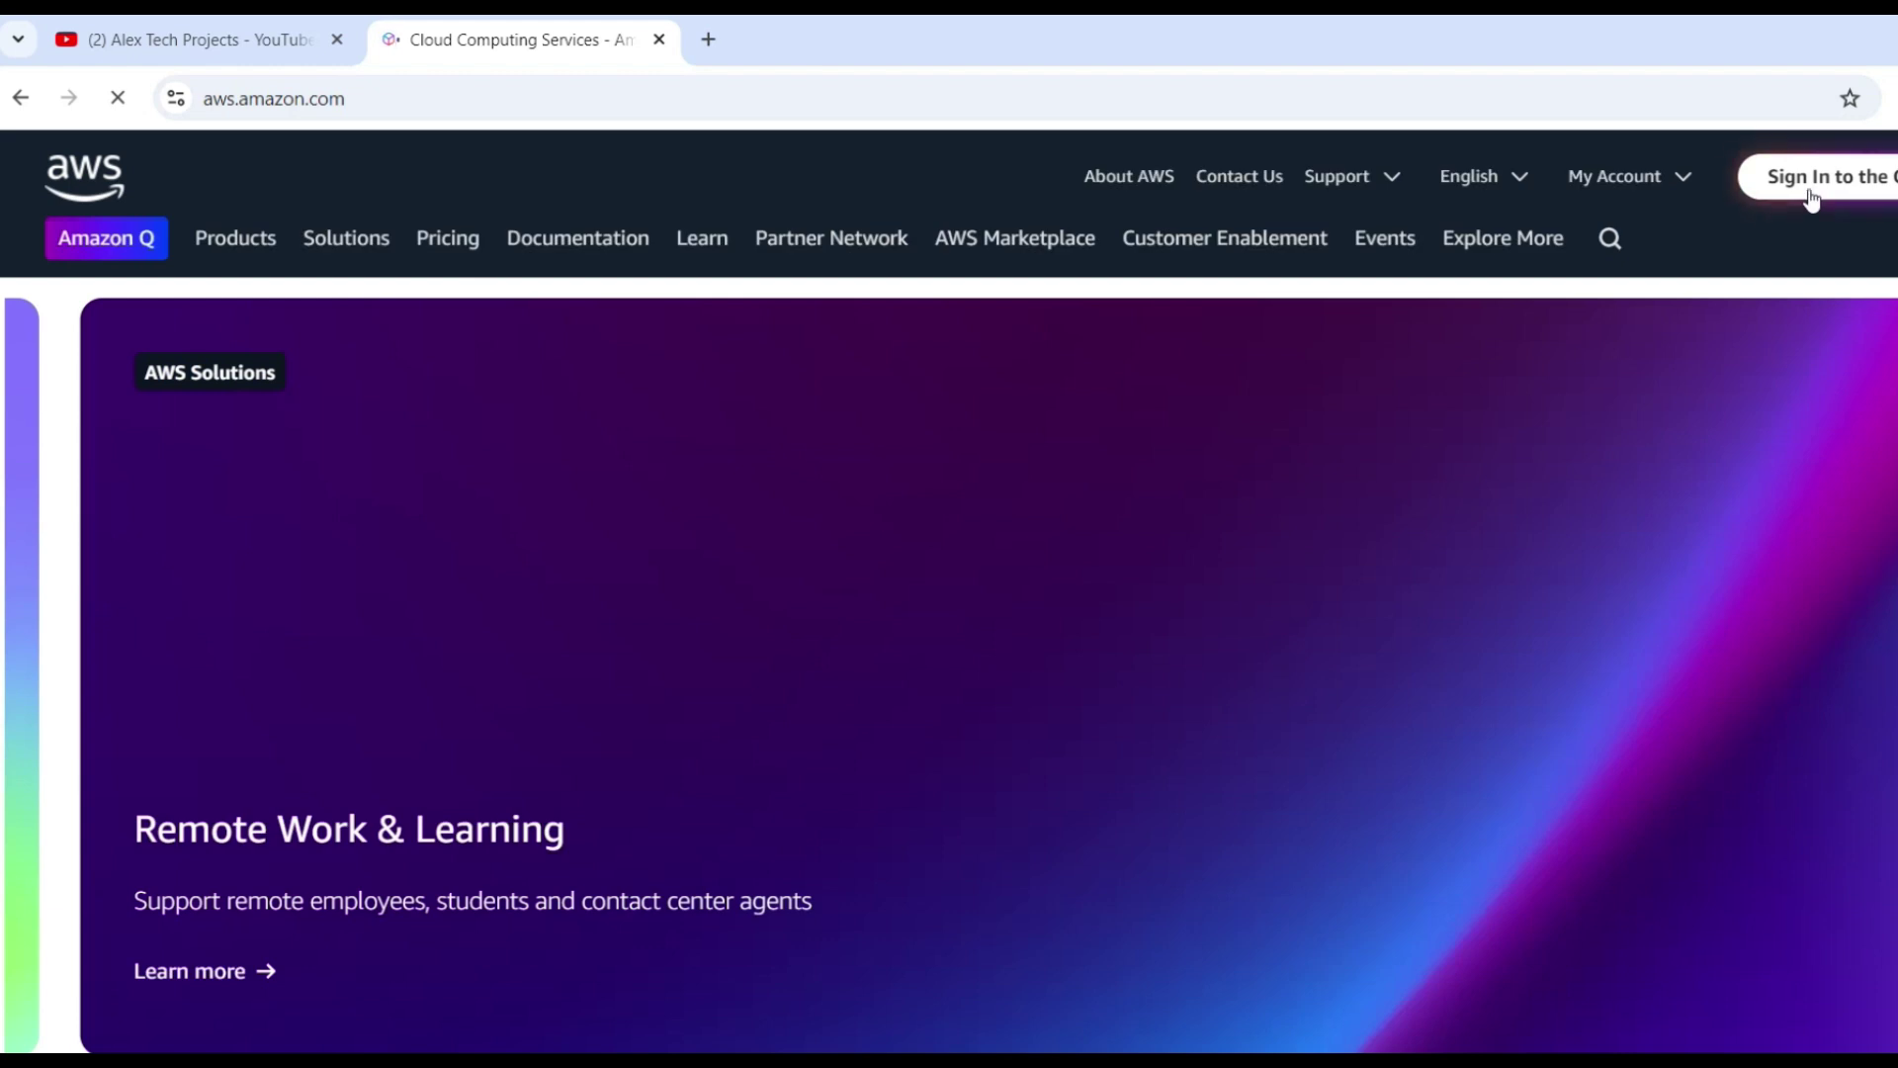
left_click(1855, 183)
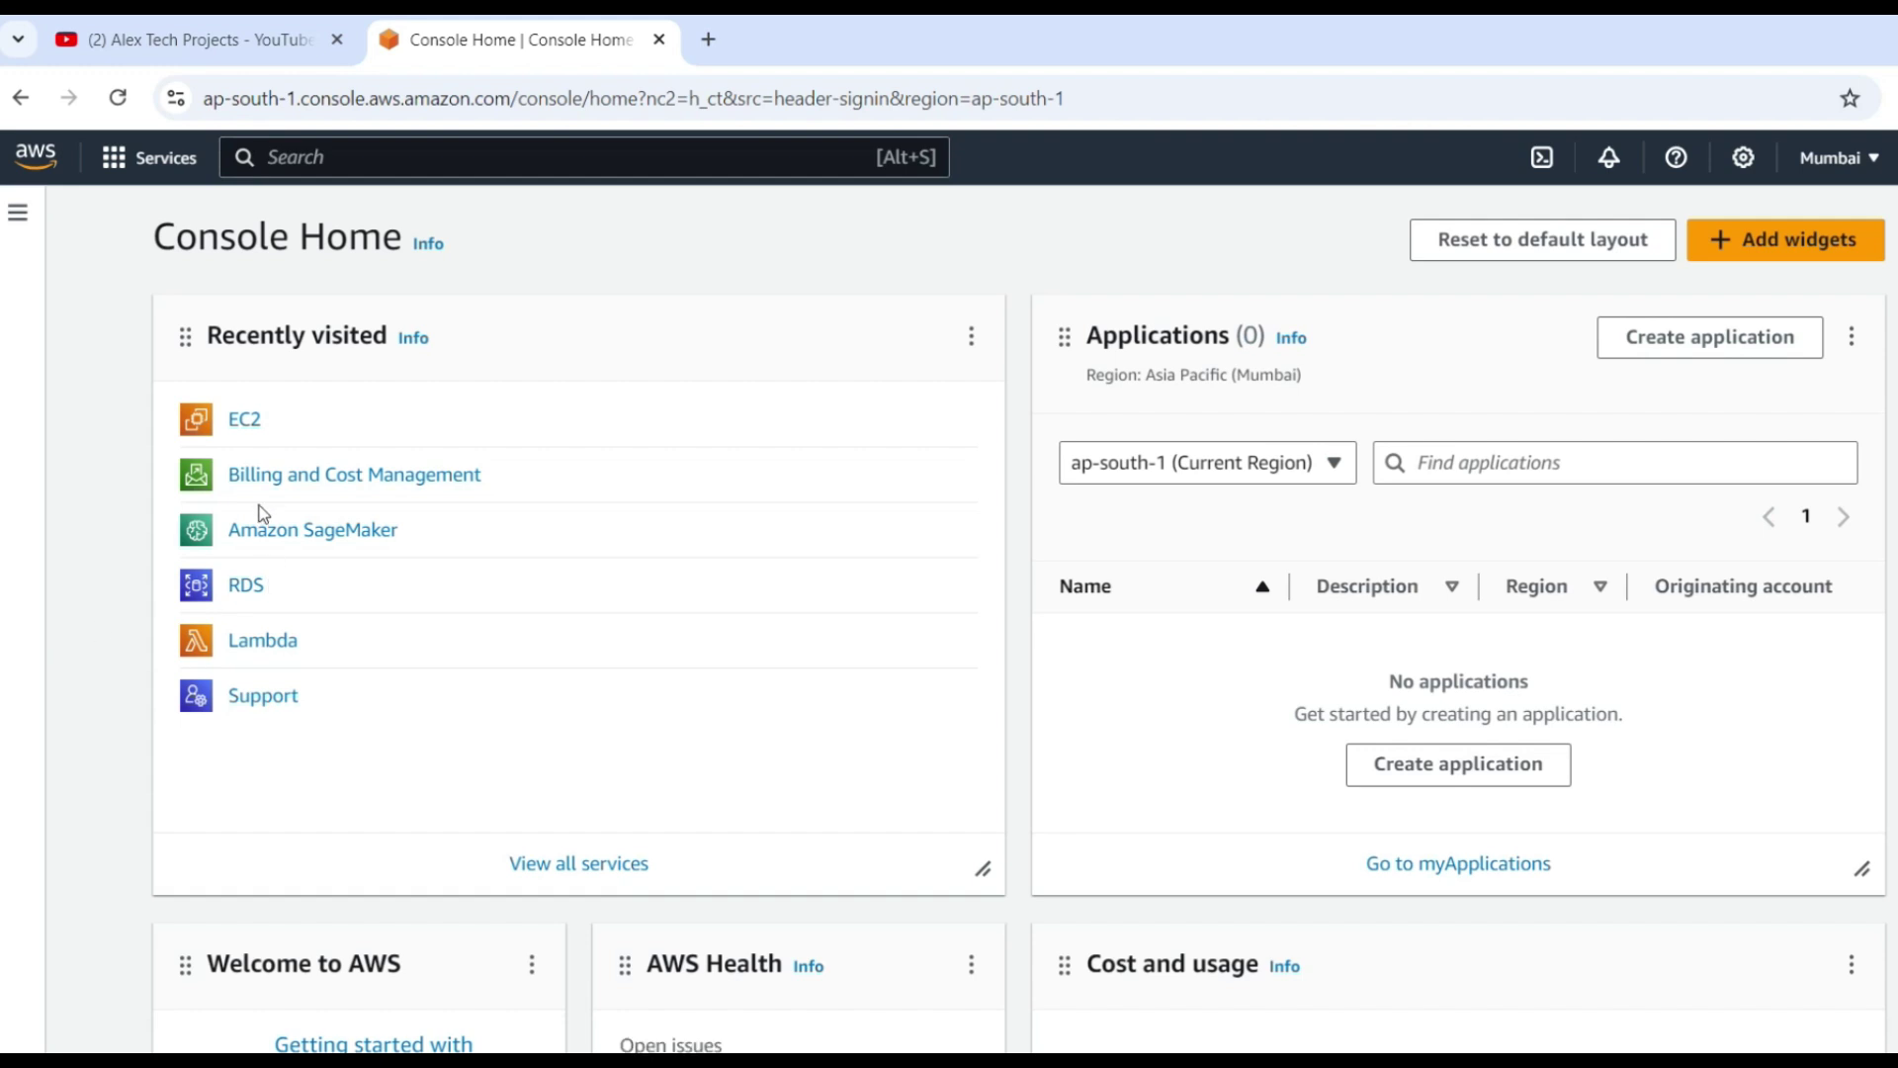
Start launching a new EC2 instance and name it flaskinstance
left_click(243, 423)
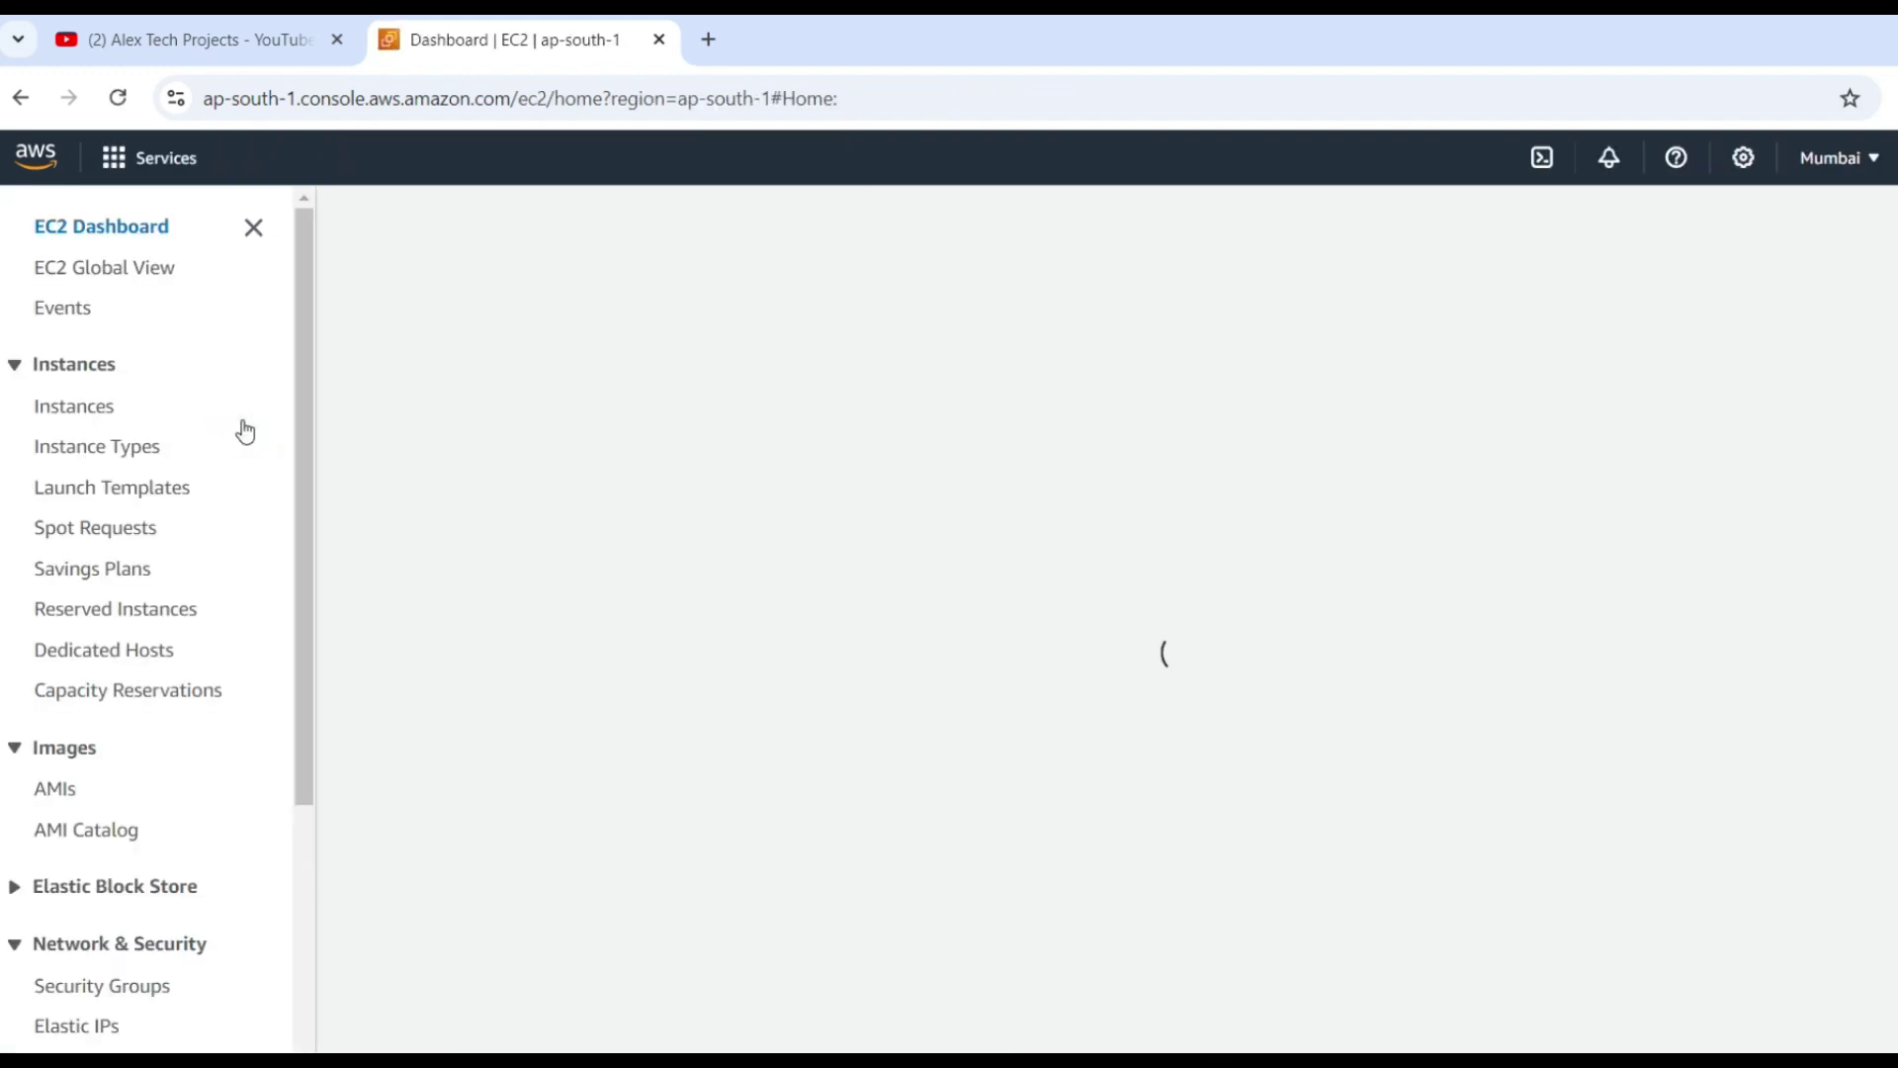
left_click(502, 818)
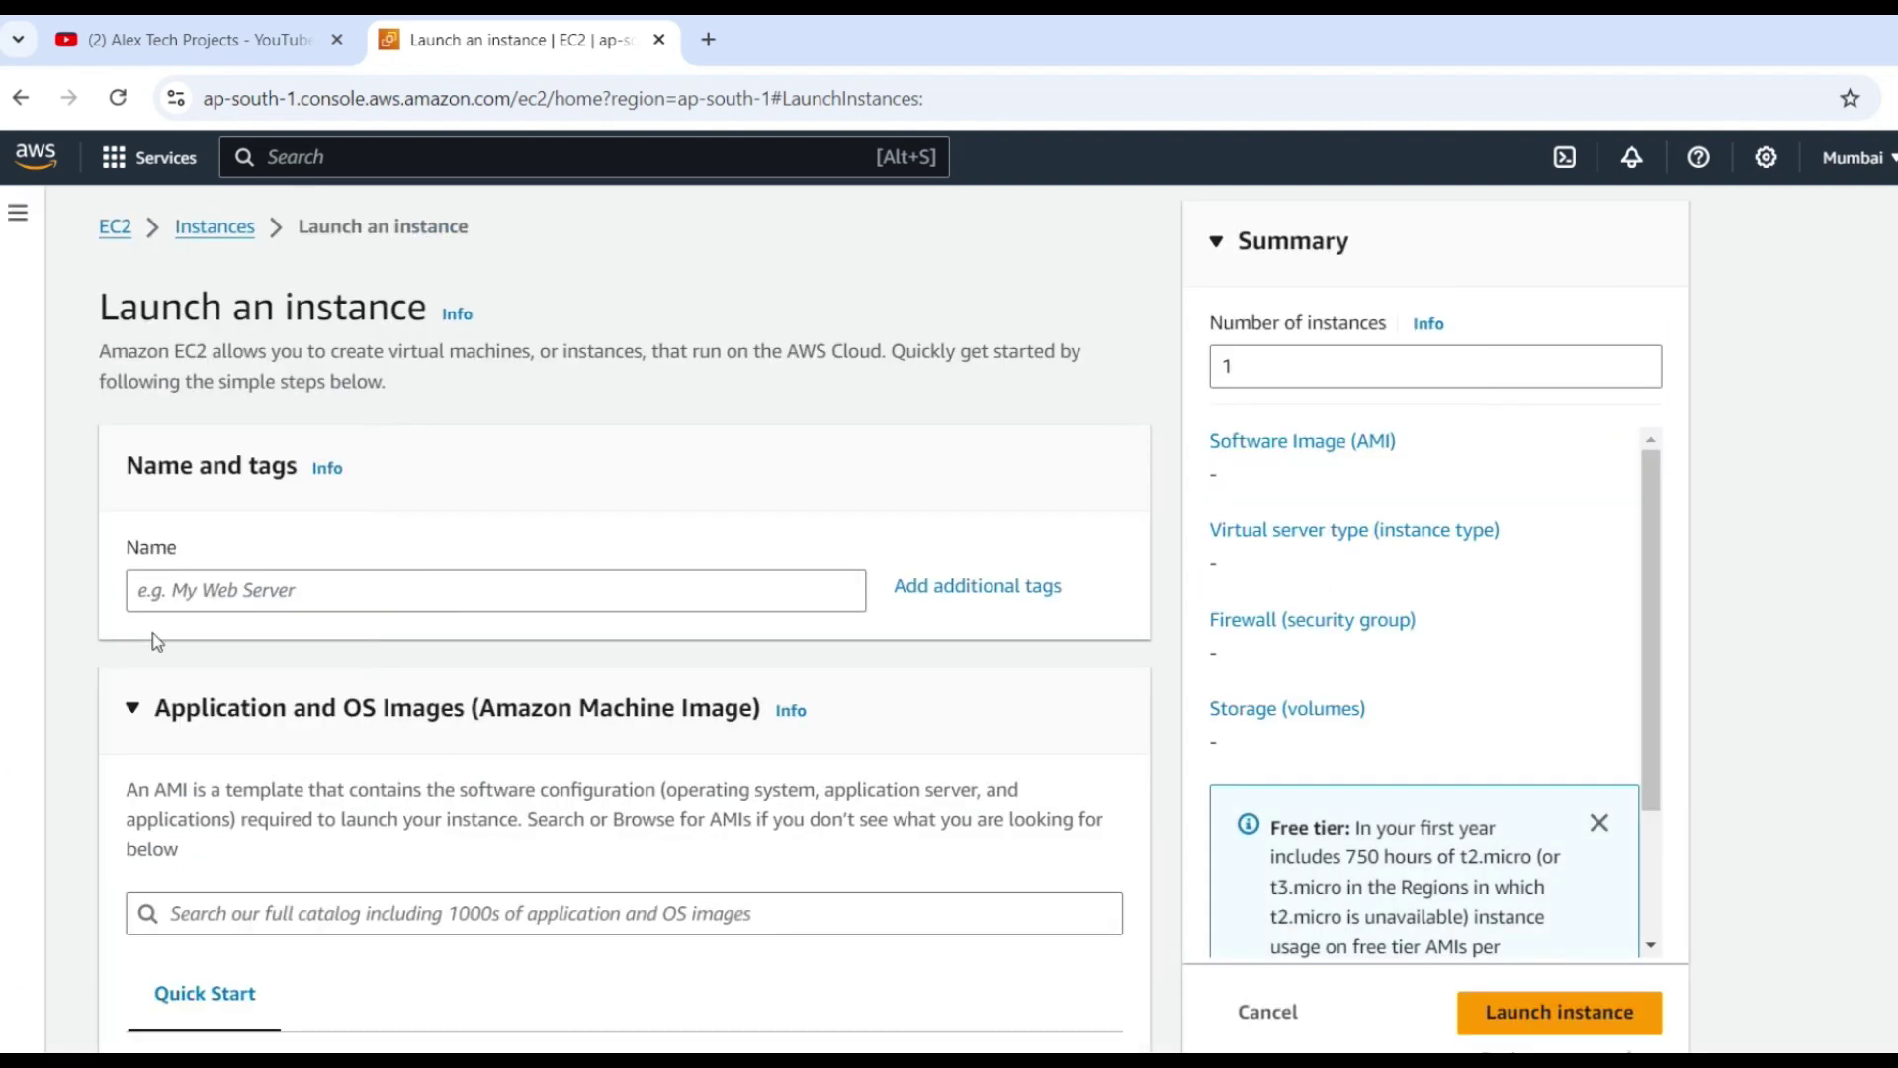
left_click(249, 592)
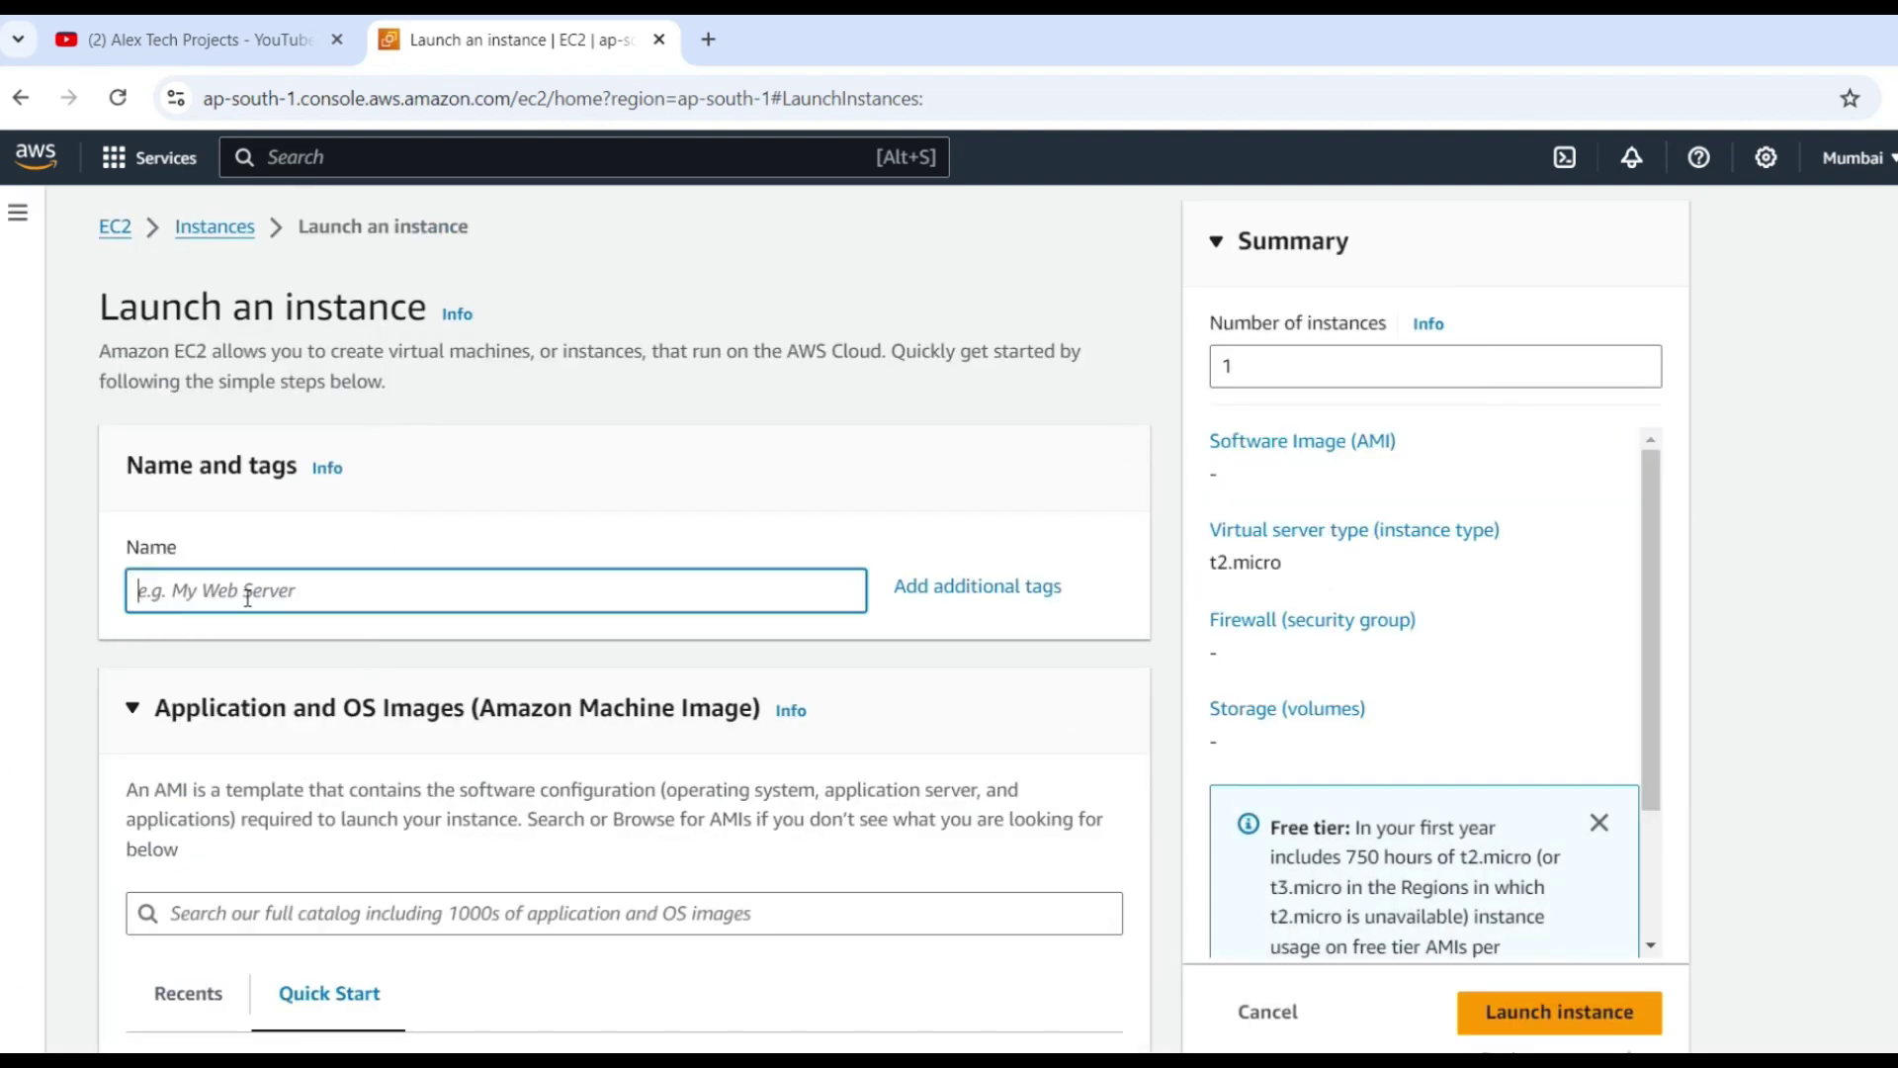
type("fa")
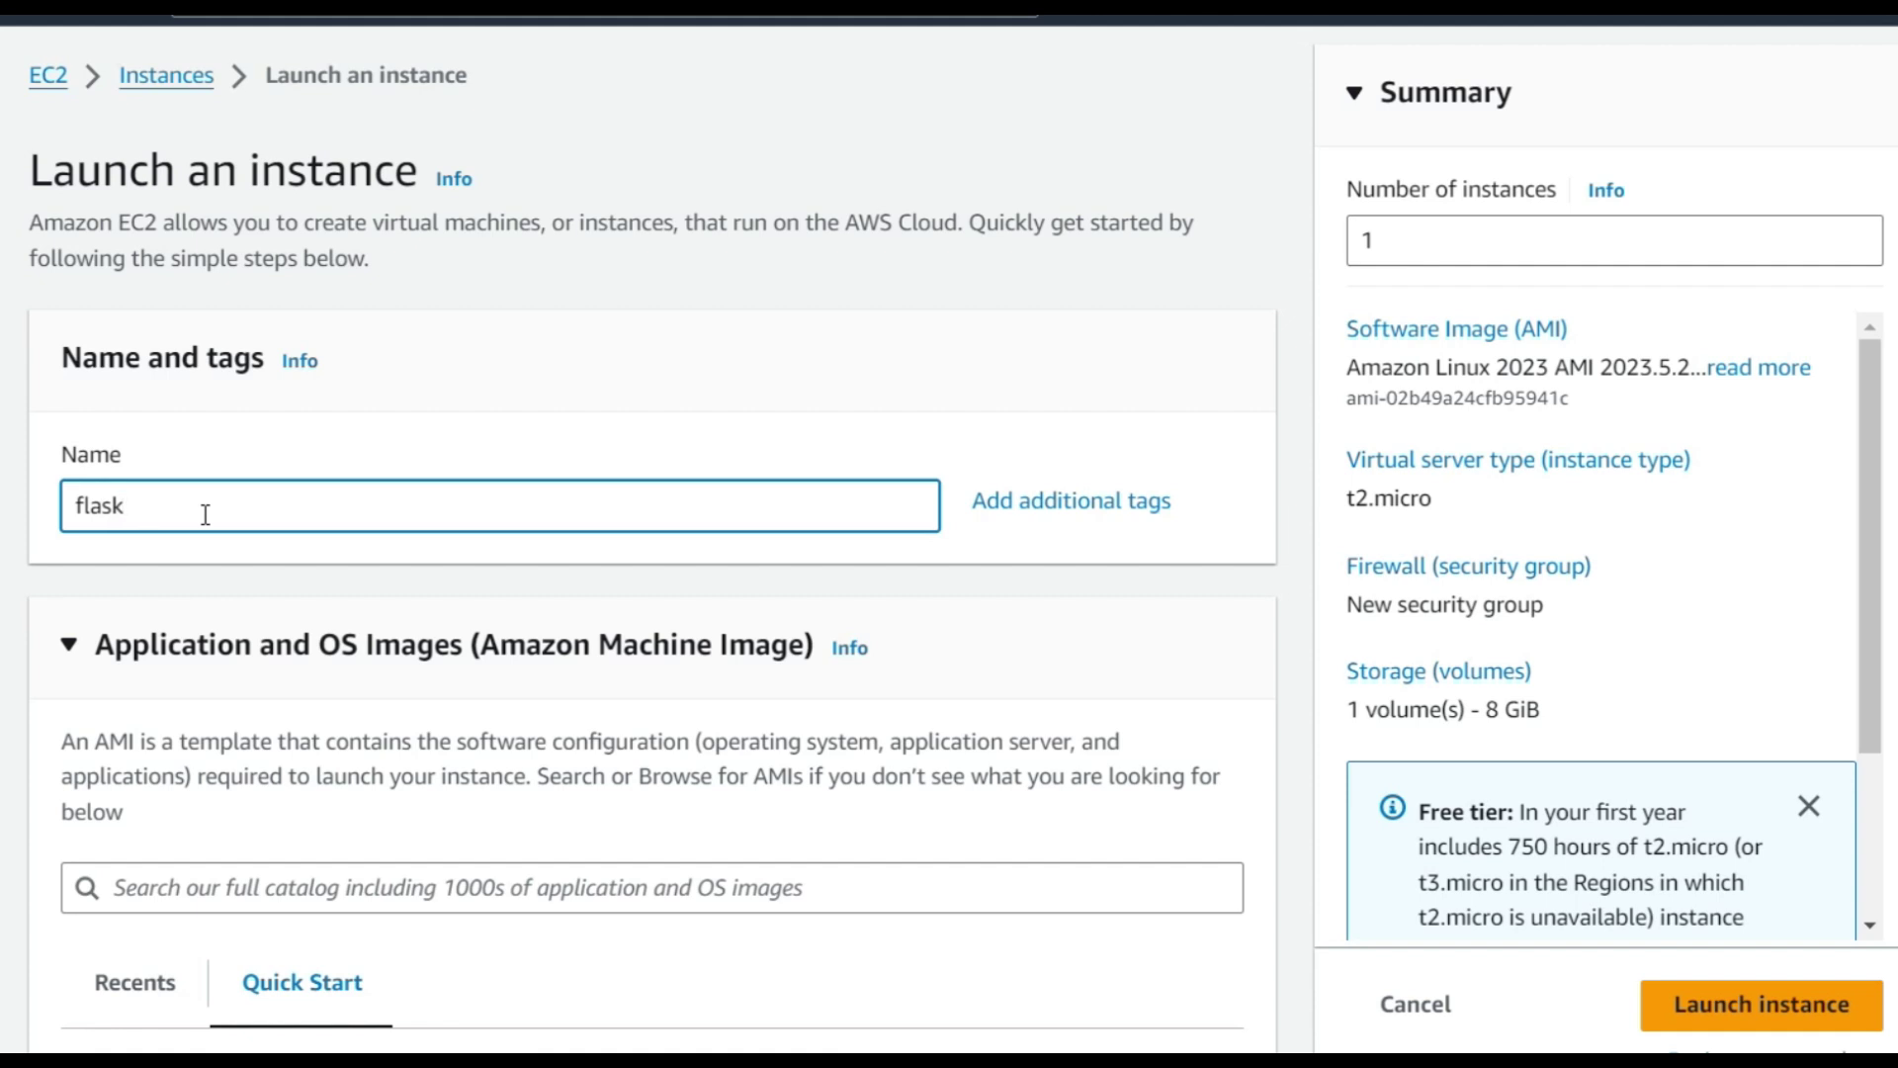
type("askinstance")
Choose Amazon Linux as the instance's operating system image, keeping the free tier eligible Amazon Linux 2023 AMI
scroll(207, 514, "down", 2)
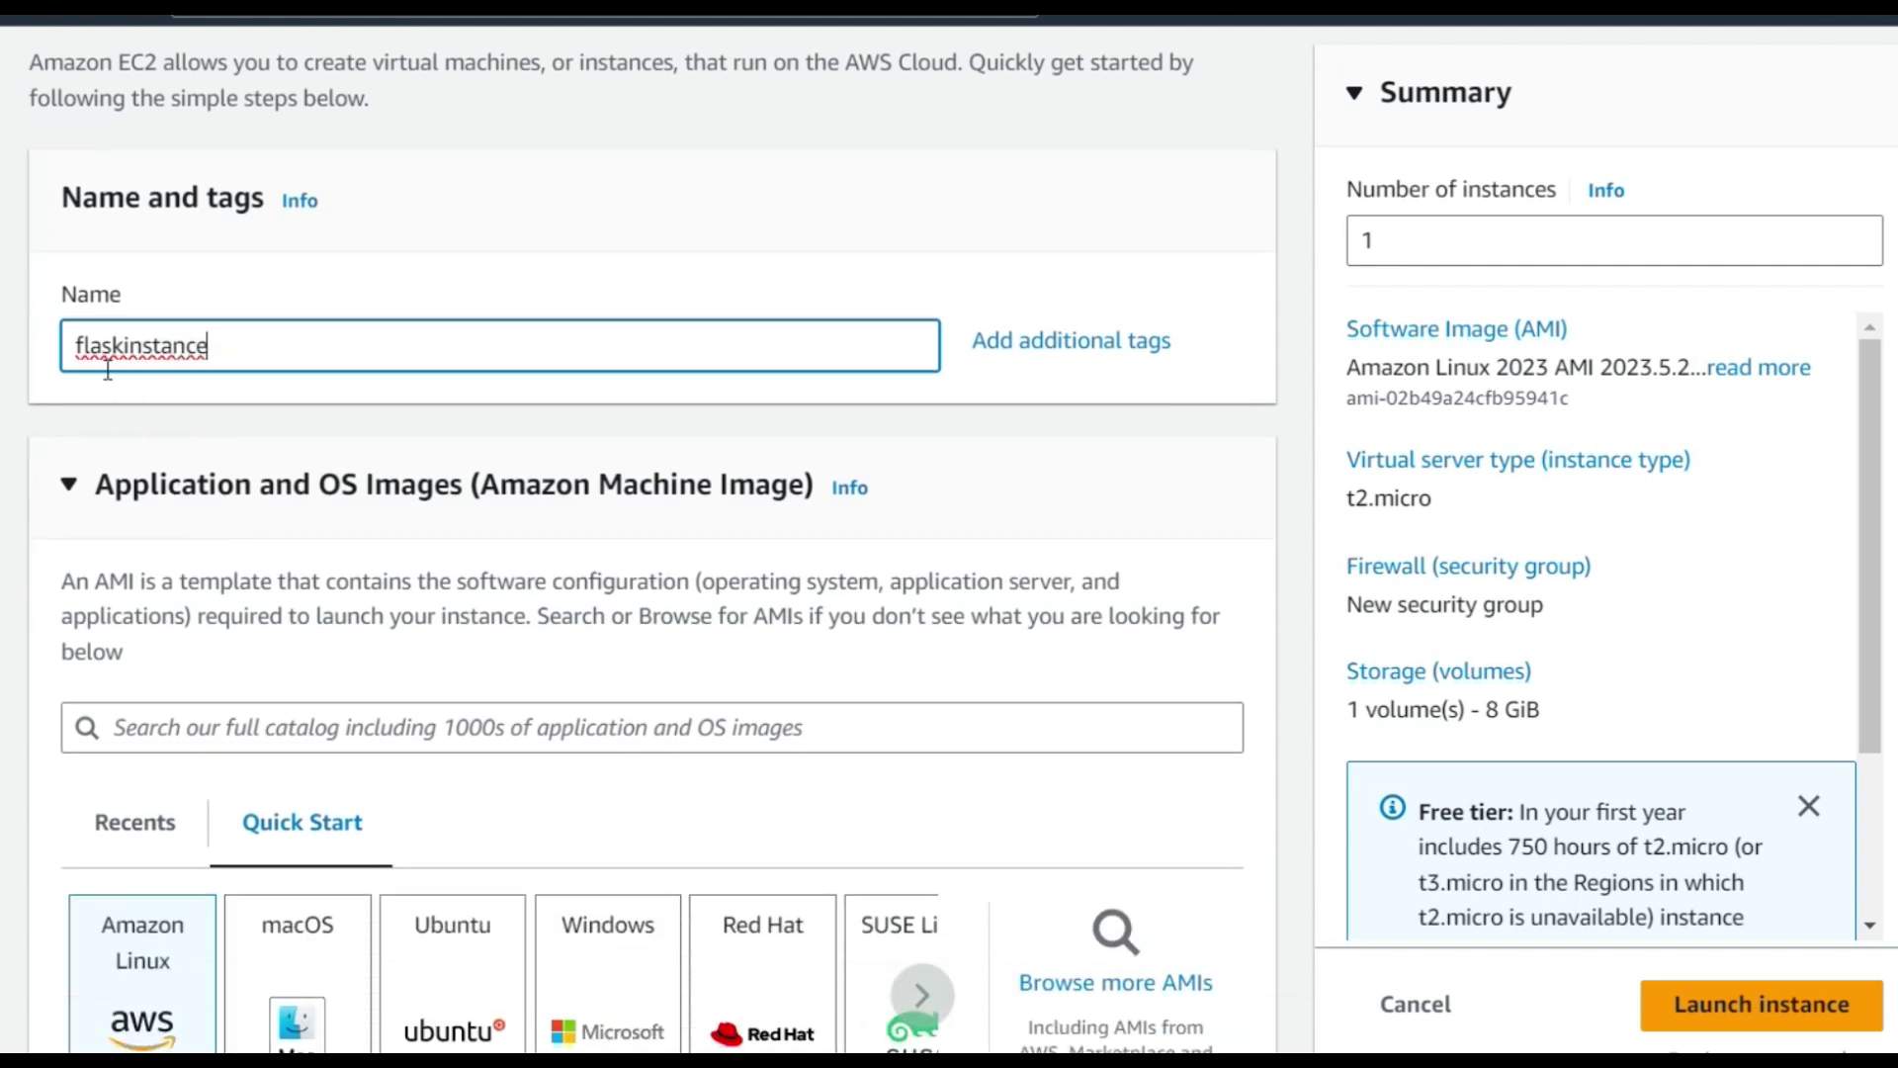
scroll(163, 465, "down", 5)
left_click(148, 487)
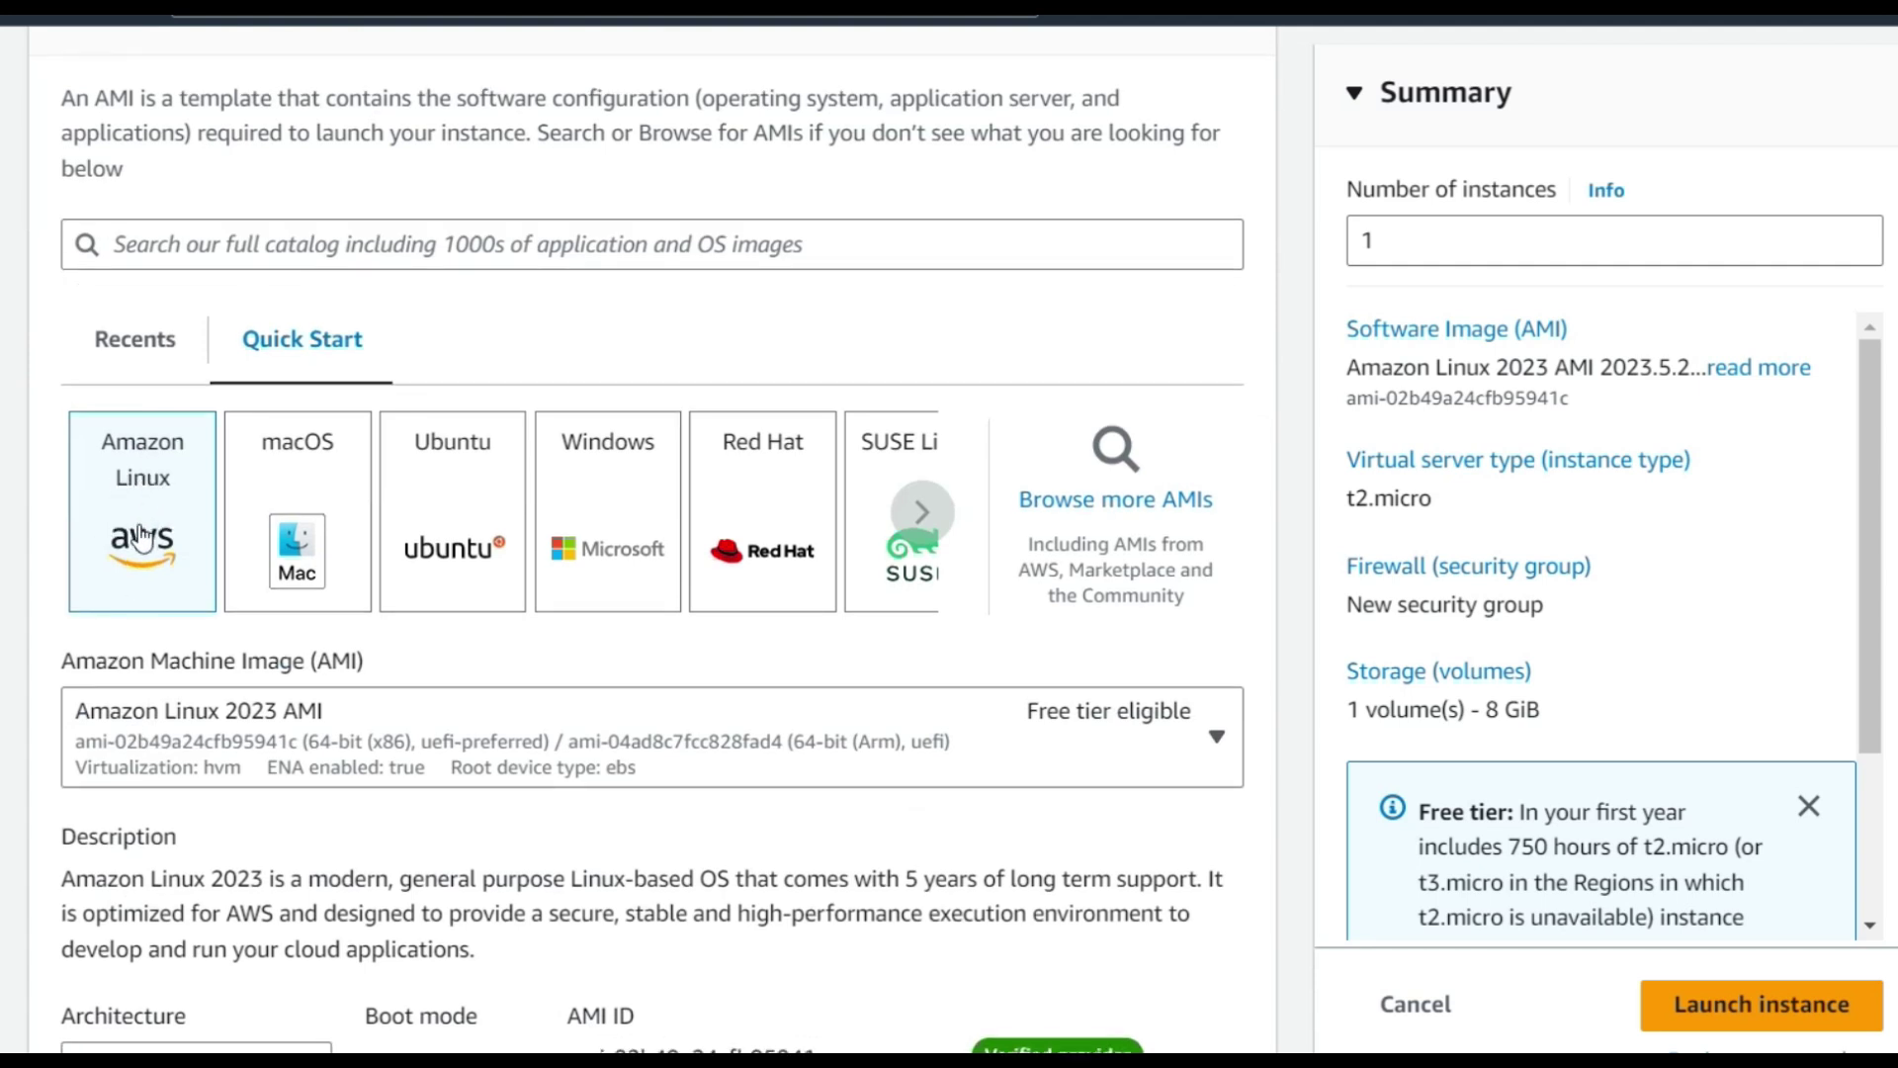
scroll(847, 797, "down", 3)
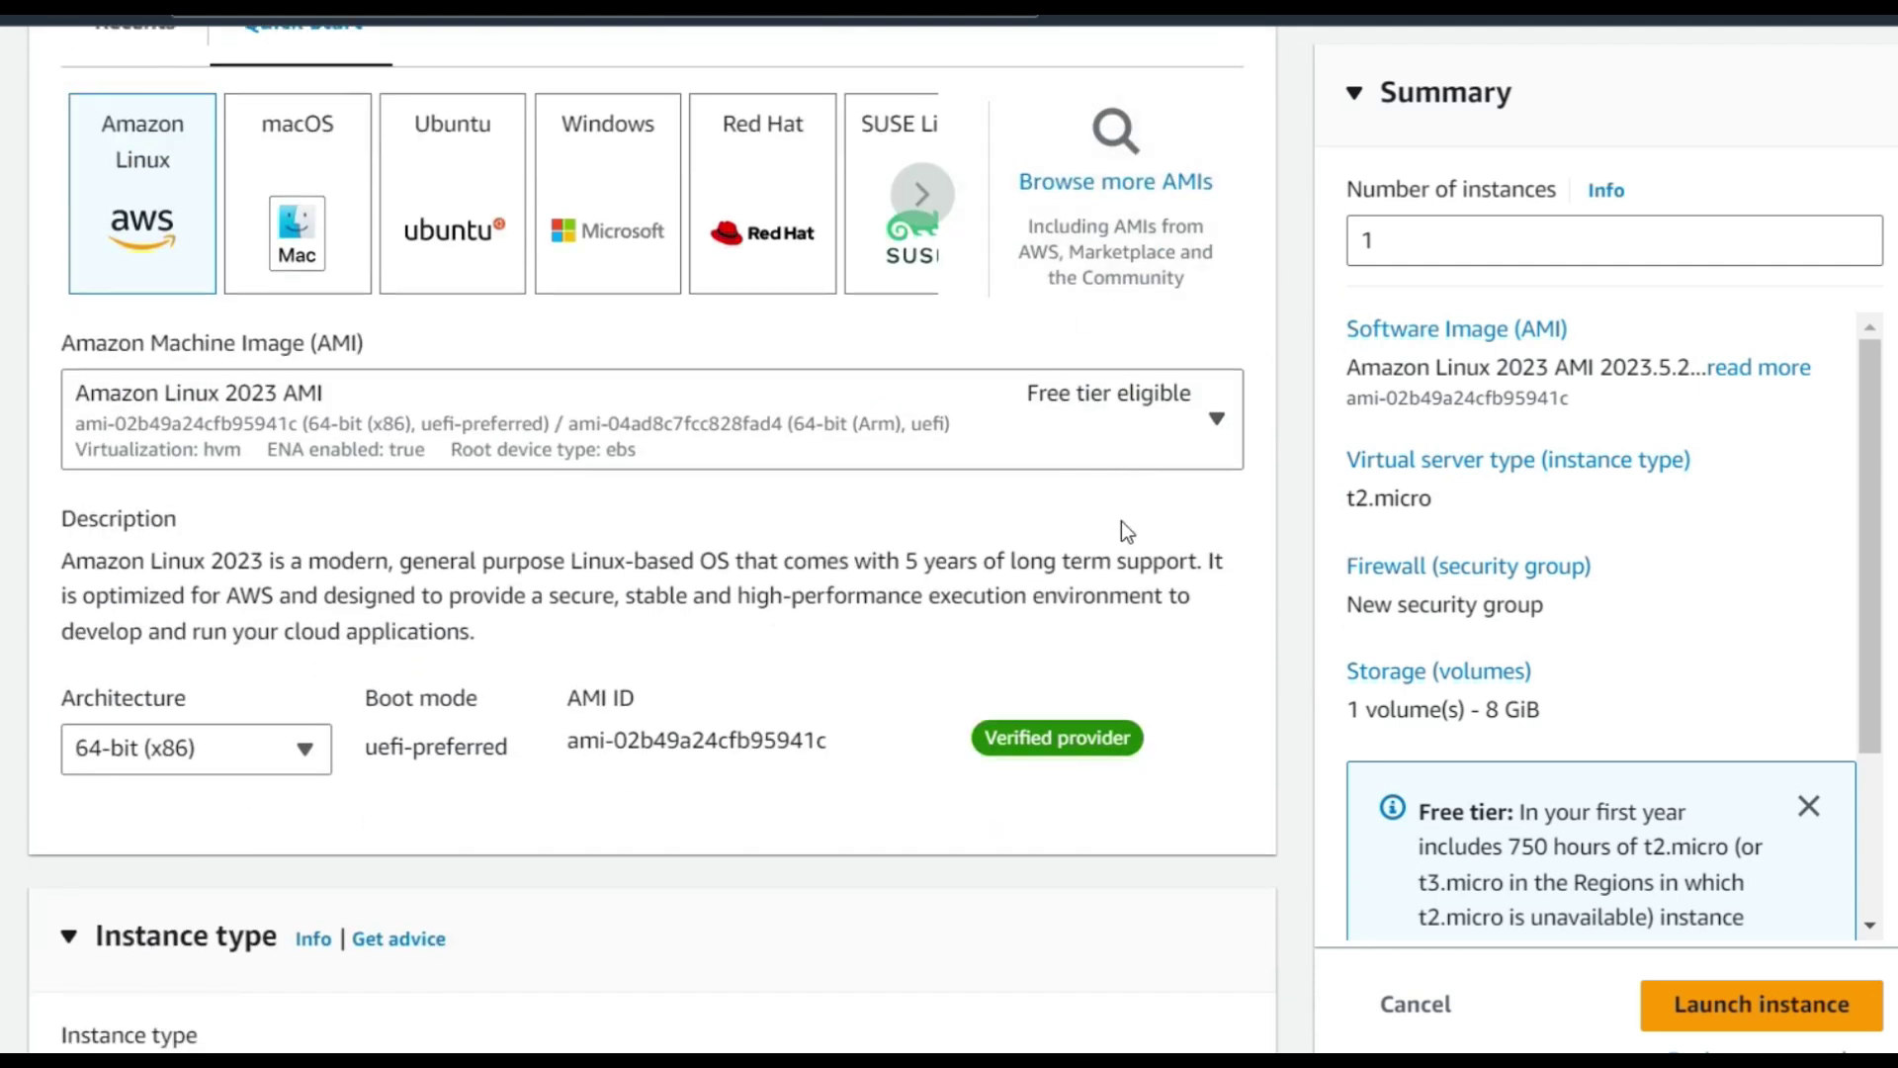
scroll(356, 763, "down", 5)
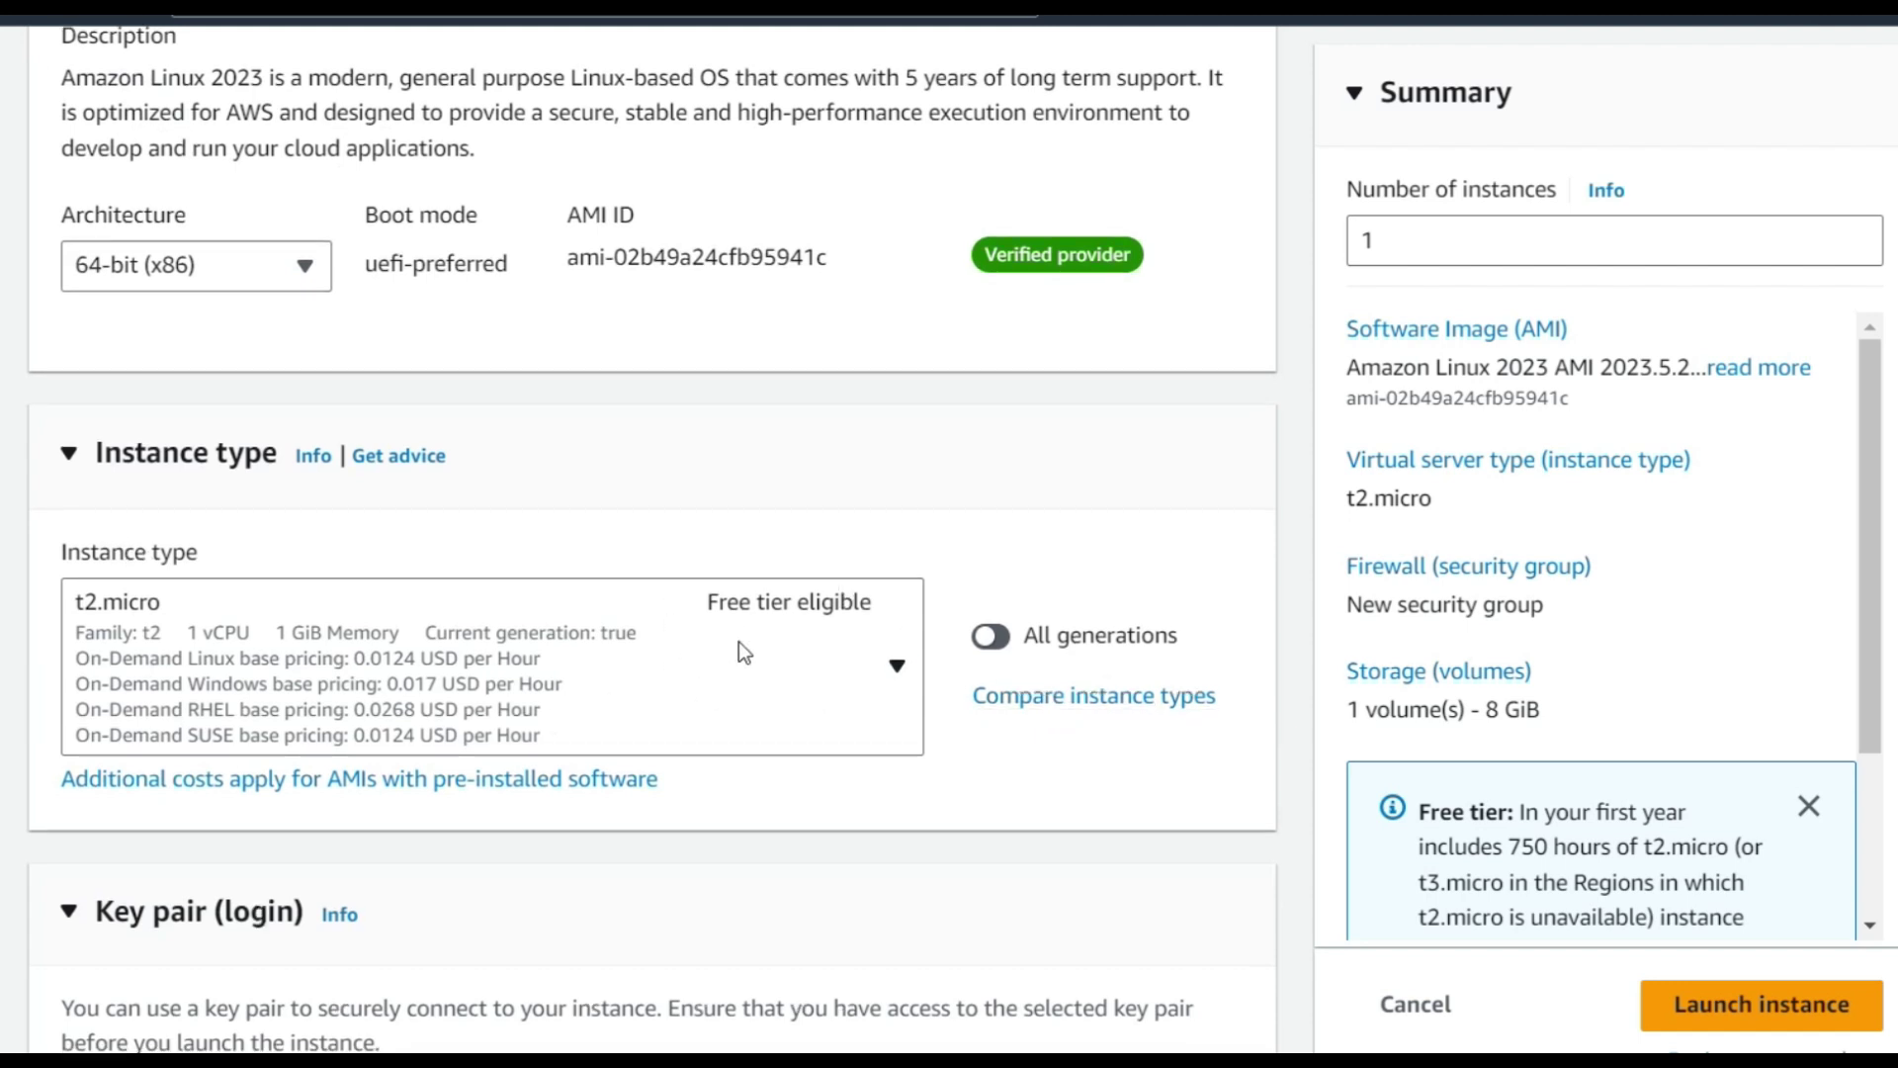
Create an RSA key pair named flask-key in .ppk format for logging in to the instance
scroll(737, 642, "down", 5)
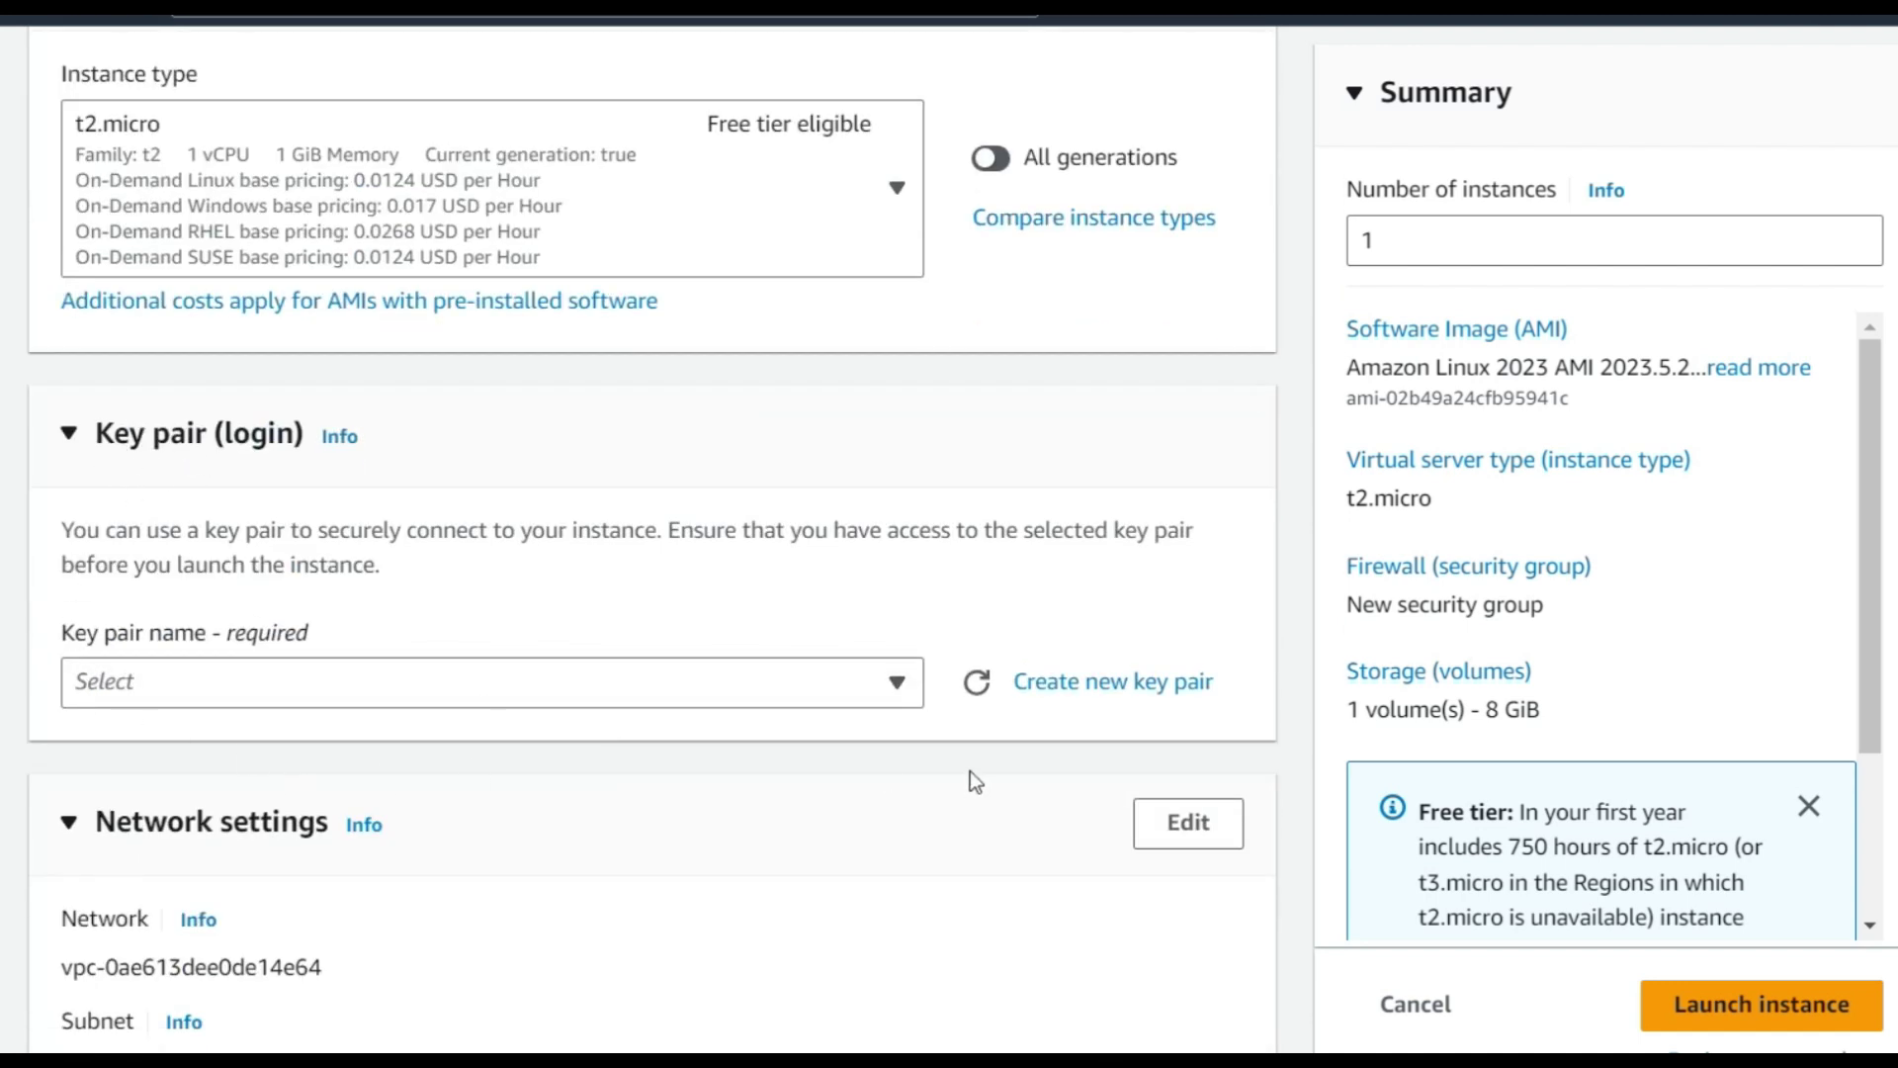
left_click(897, 682)
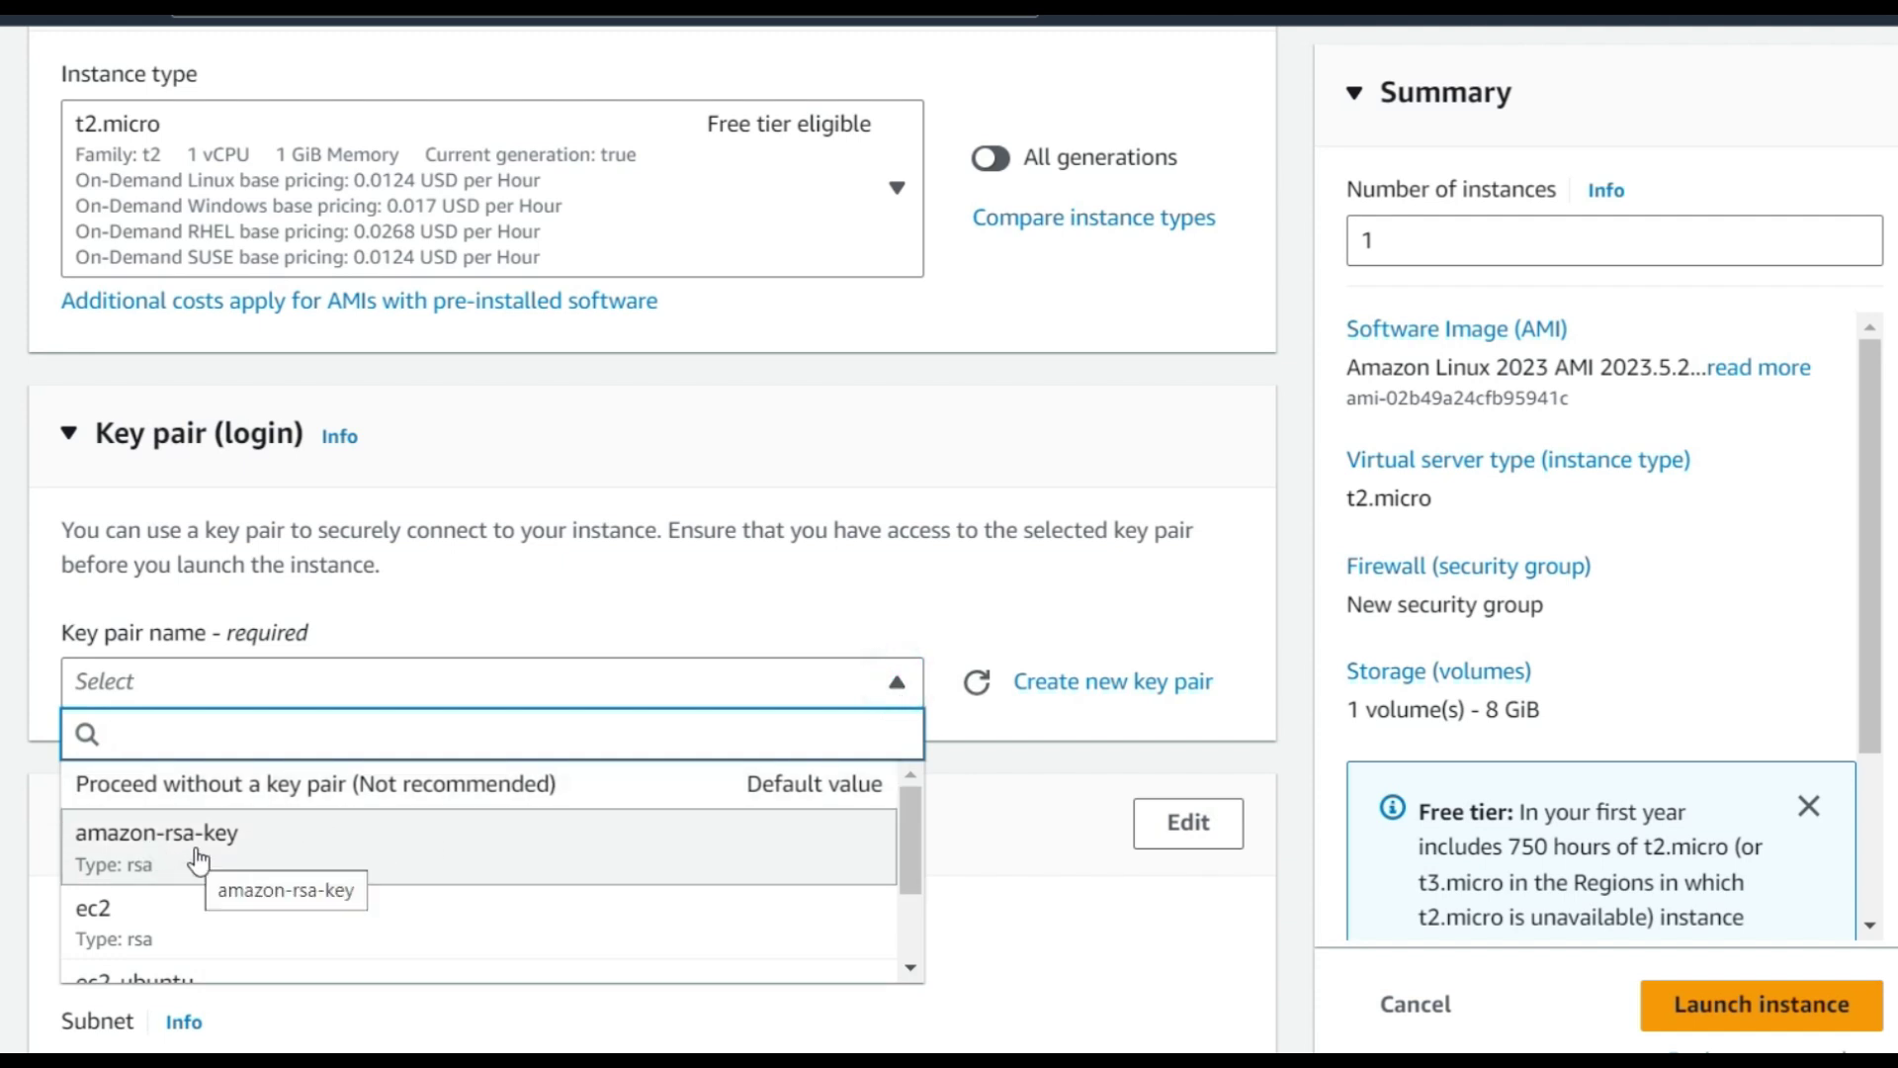
left_click(1094, 682)
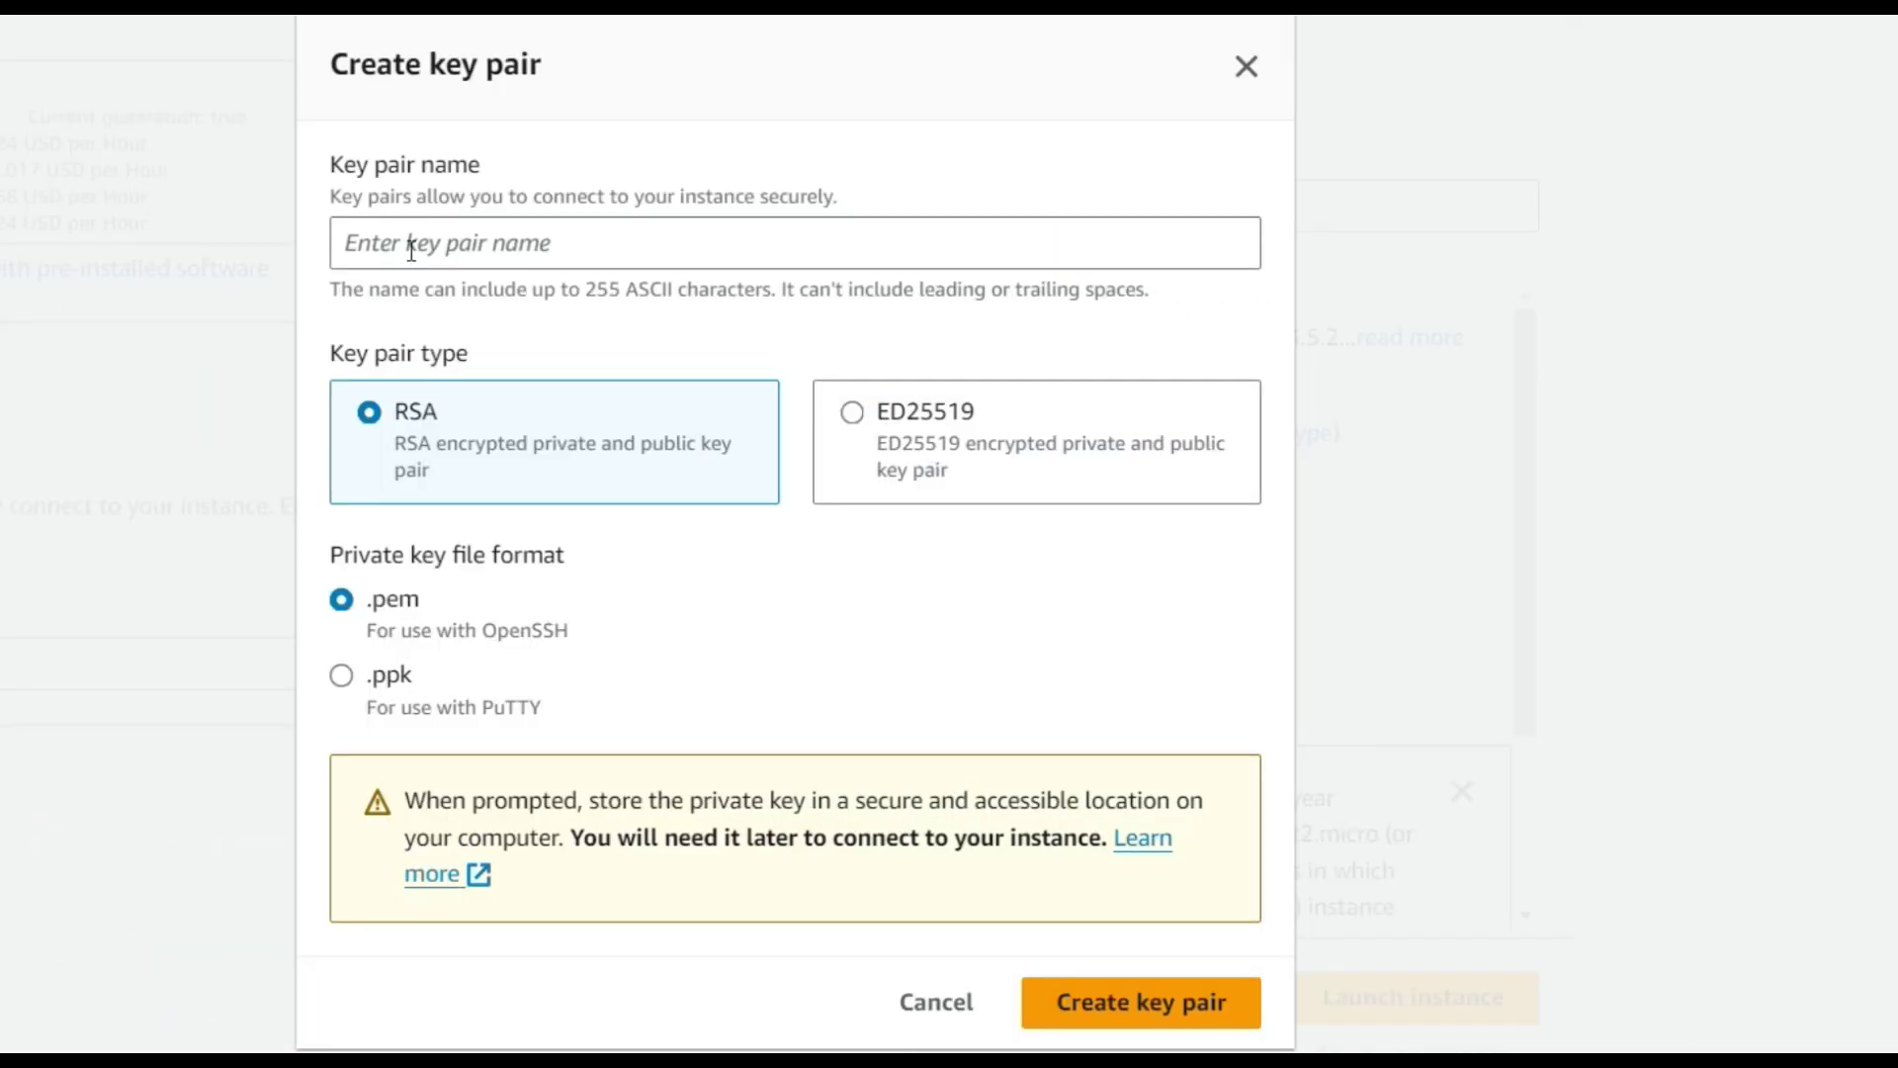
left_click(792, 280)
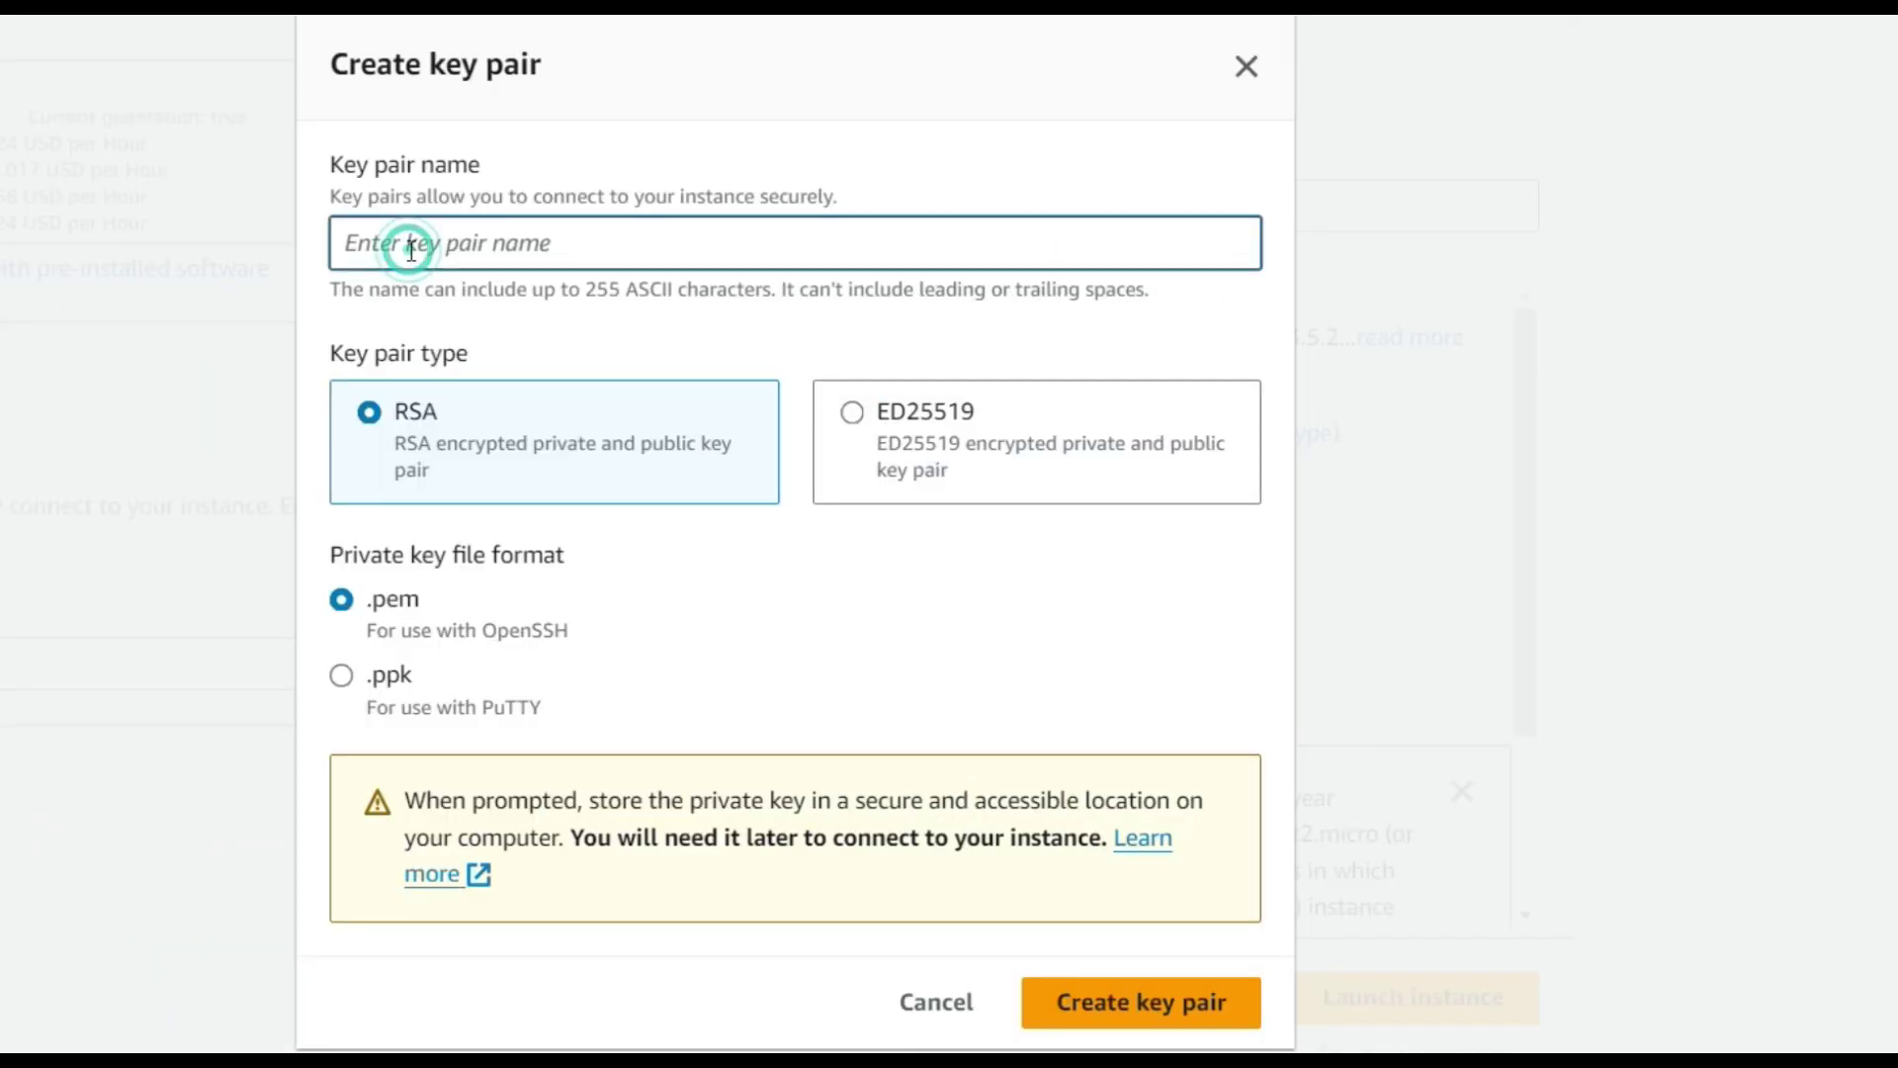
type("flask-key")
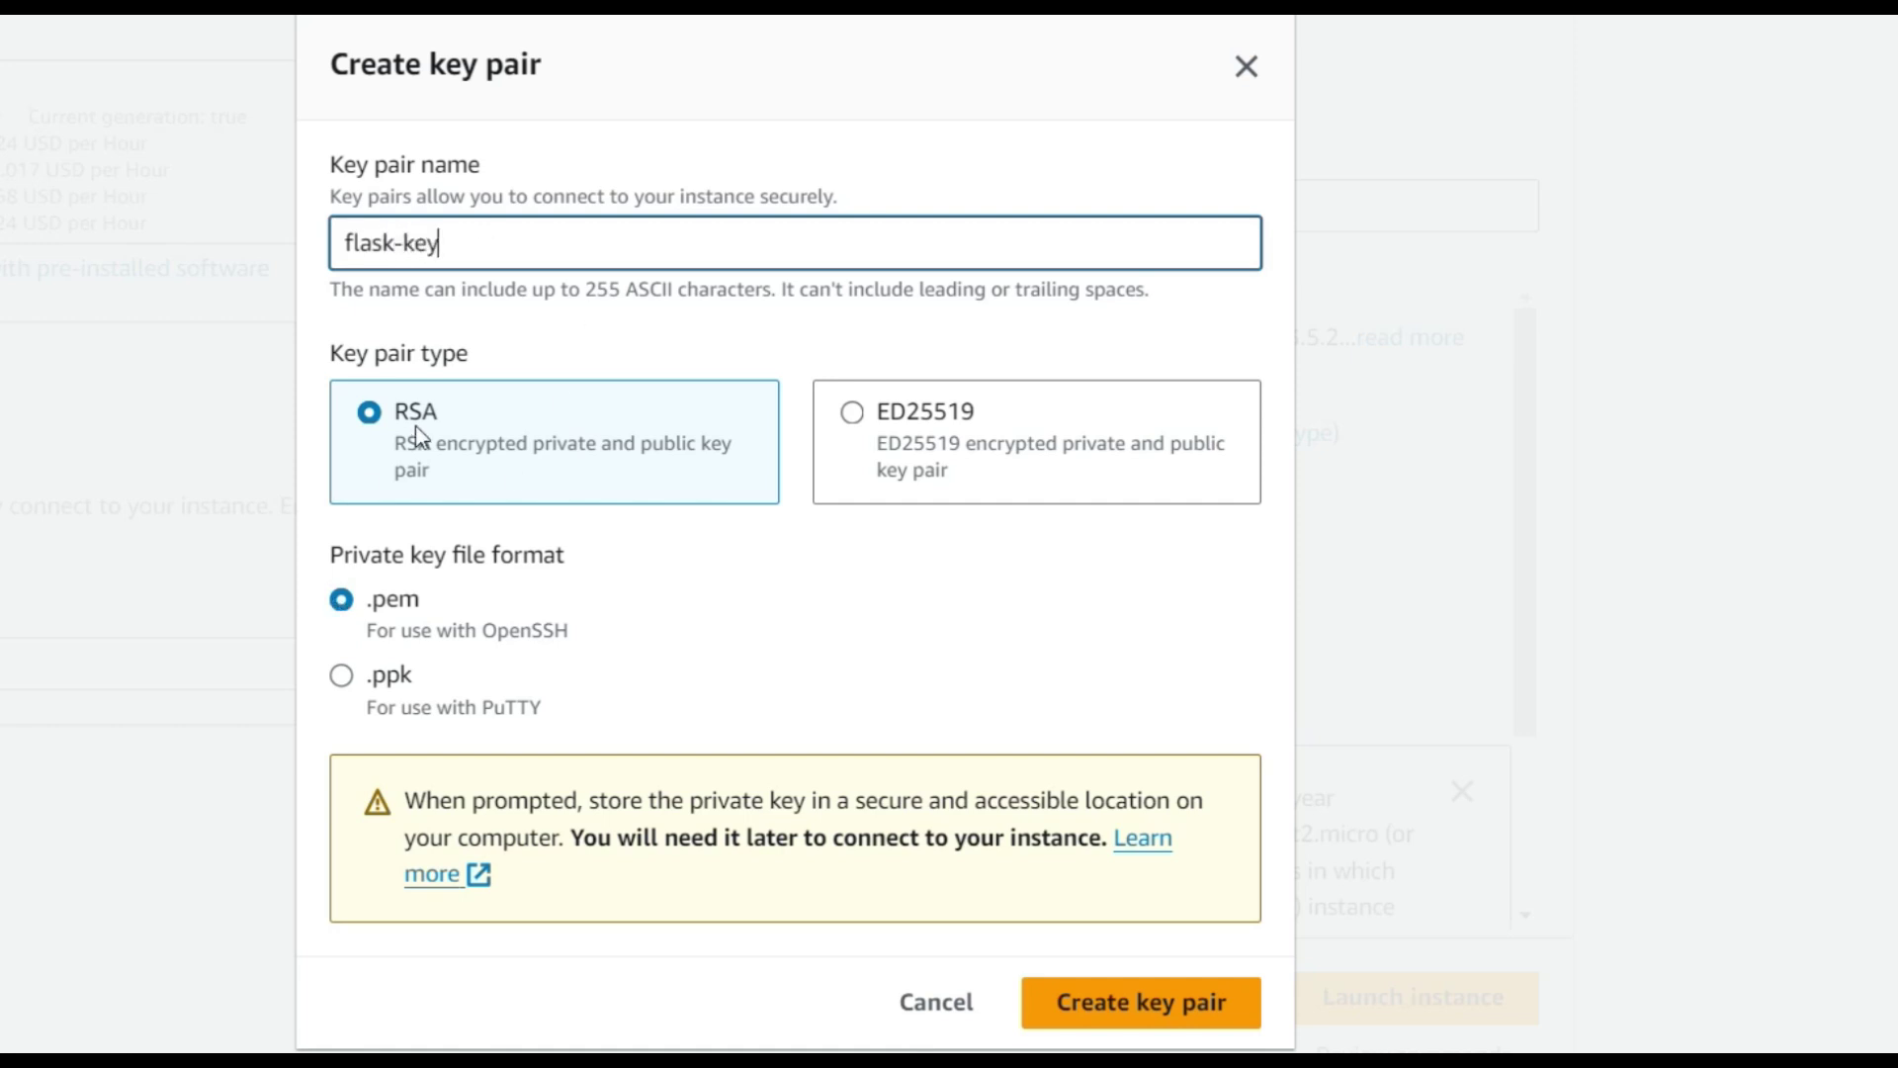
left_click(415, 425)
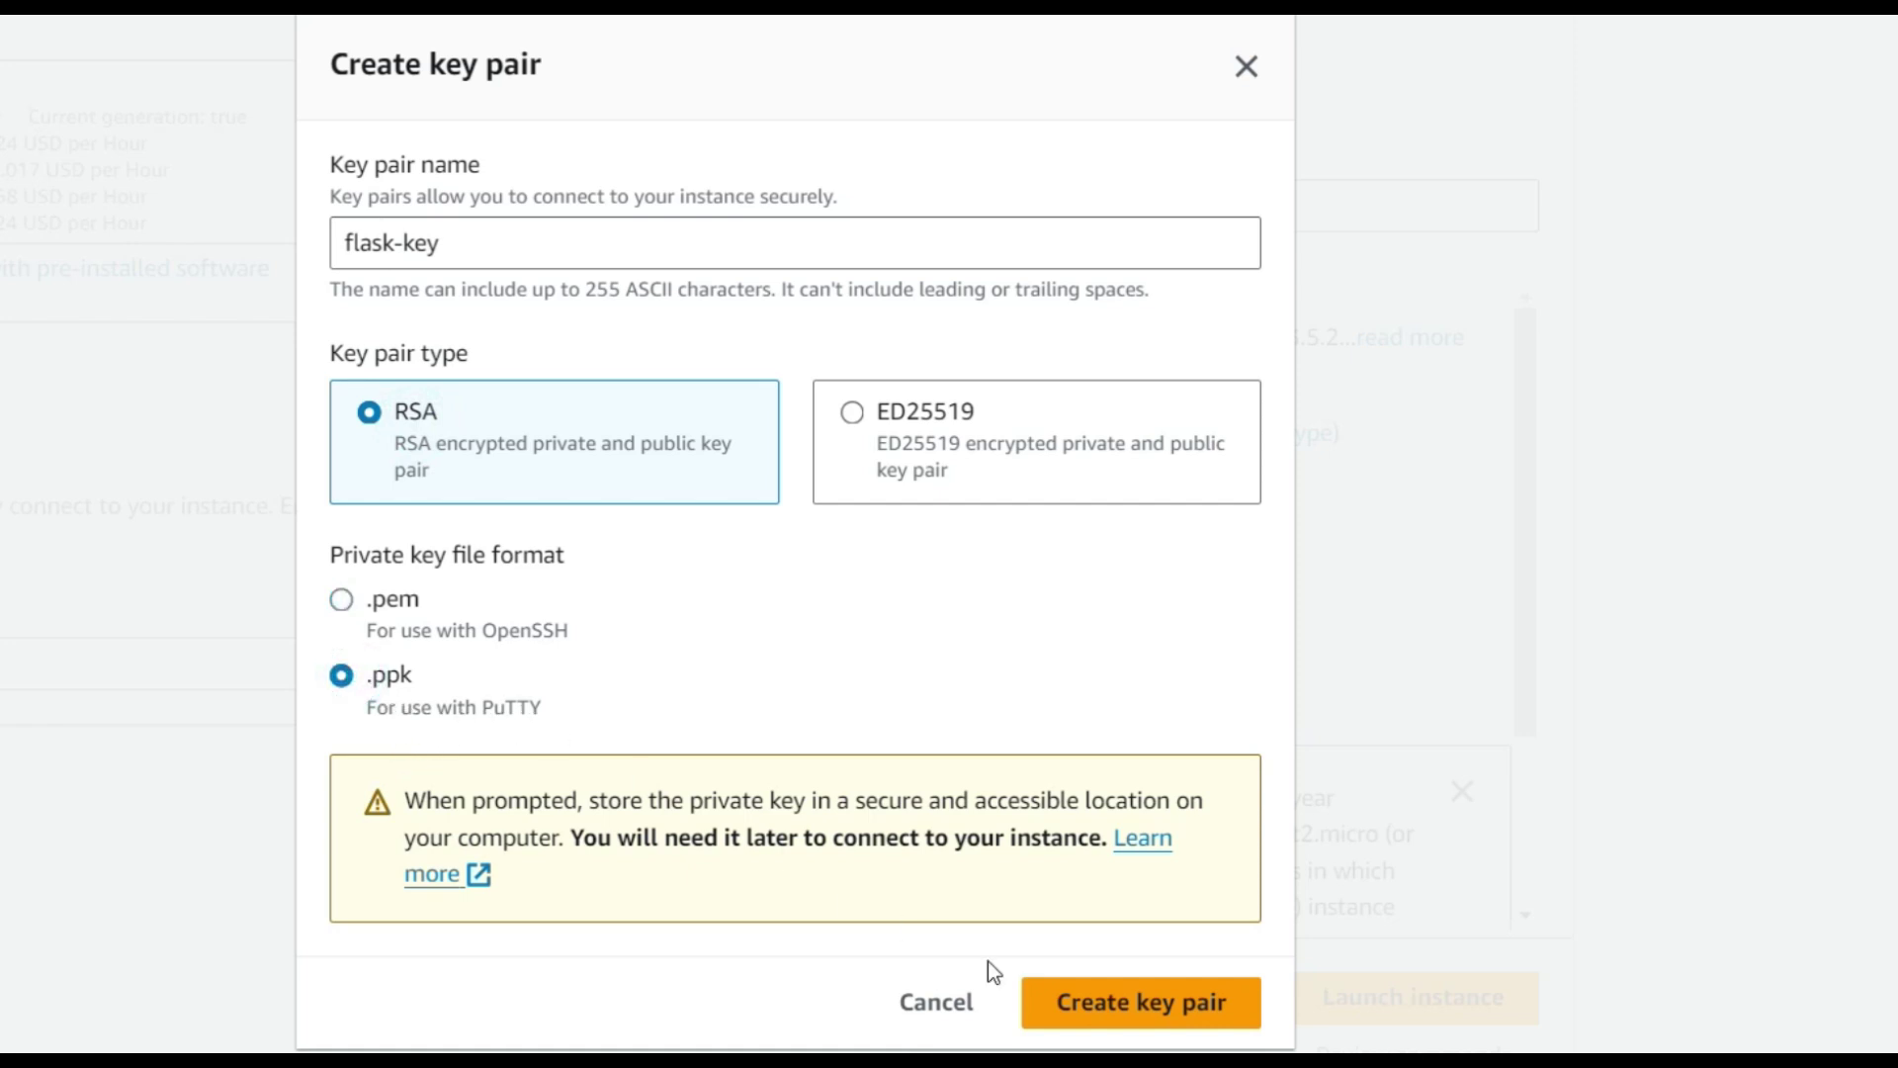
left_click(1088, 1019)
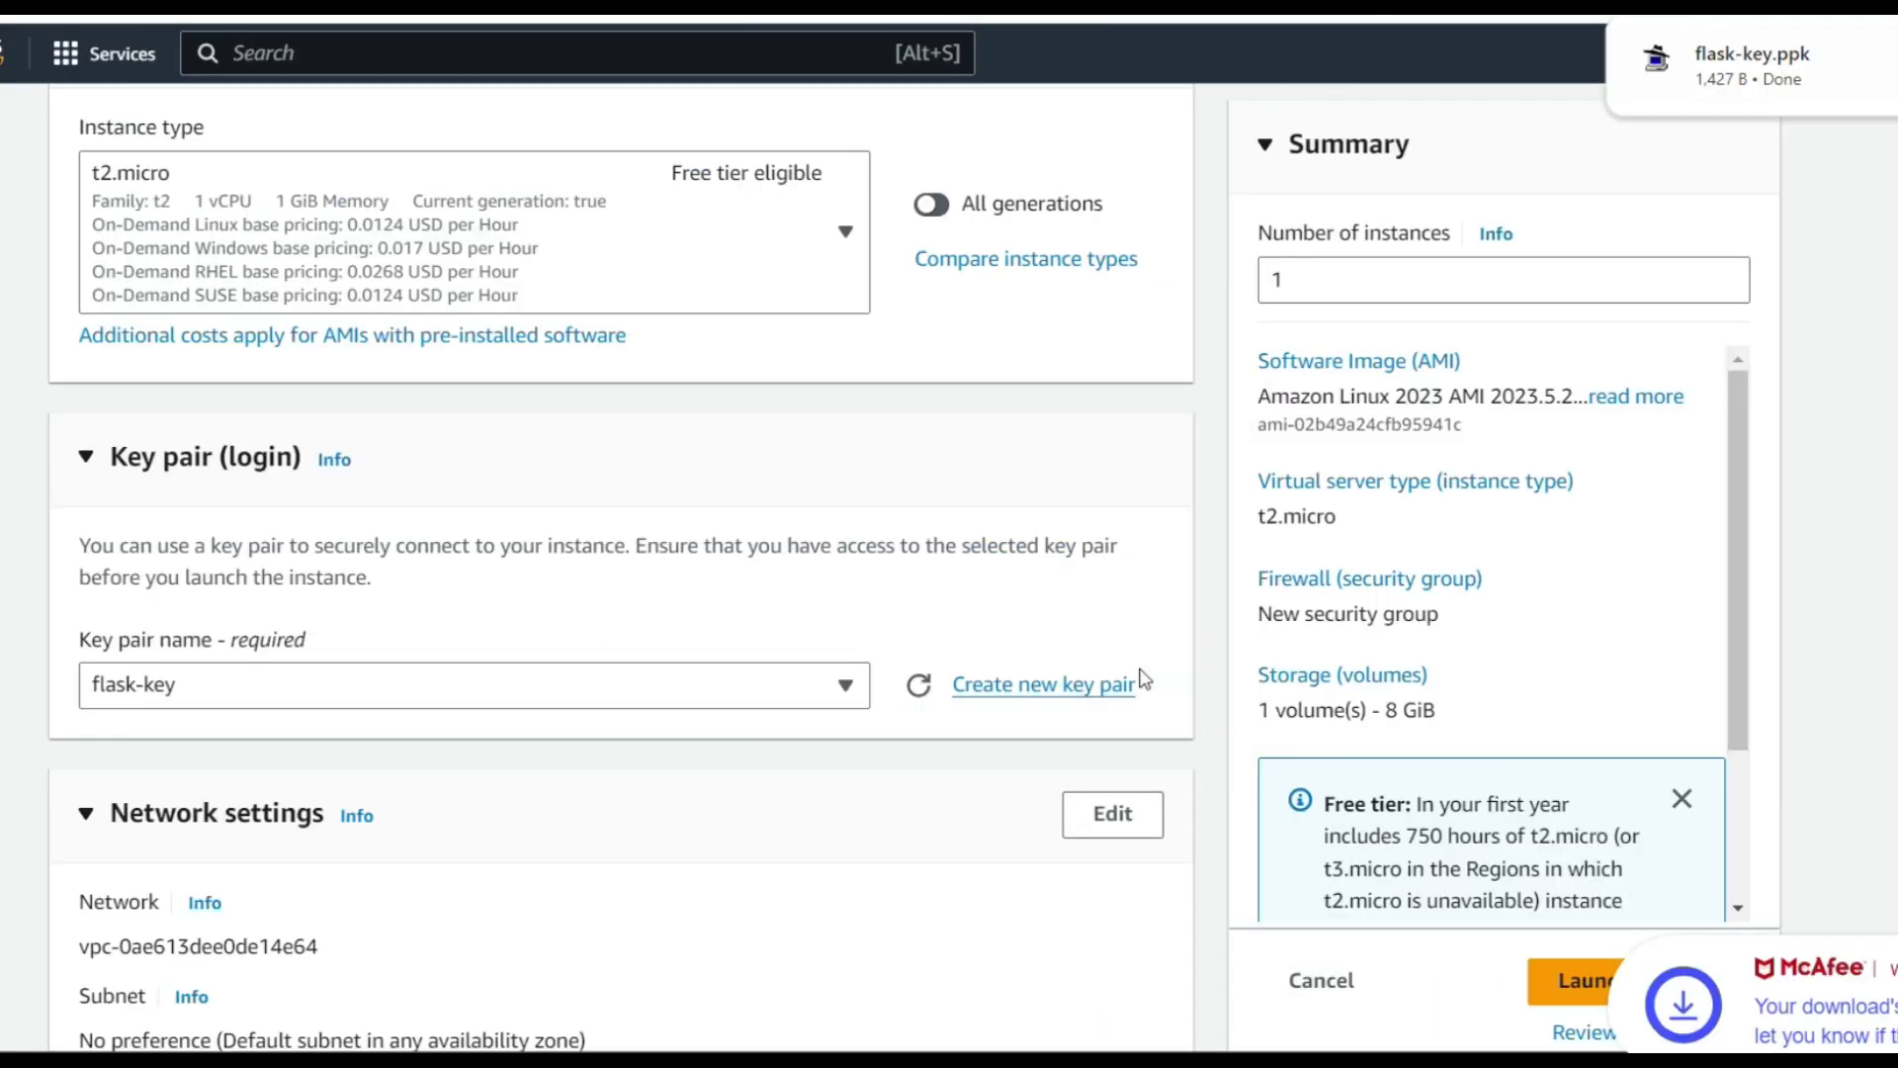
Assign the existing security group allow-all to the instance in its network settings
scroll(258, 719, "down", 5)
scroll(235, 507, "down", 3)
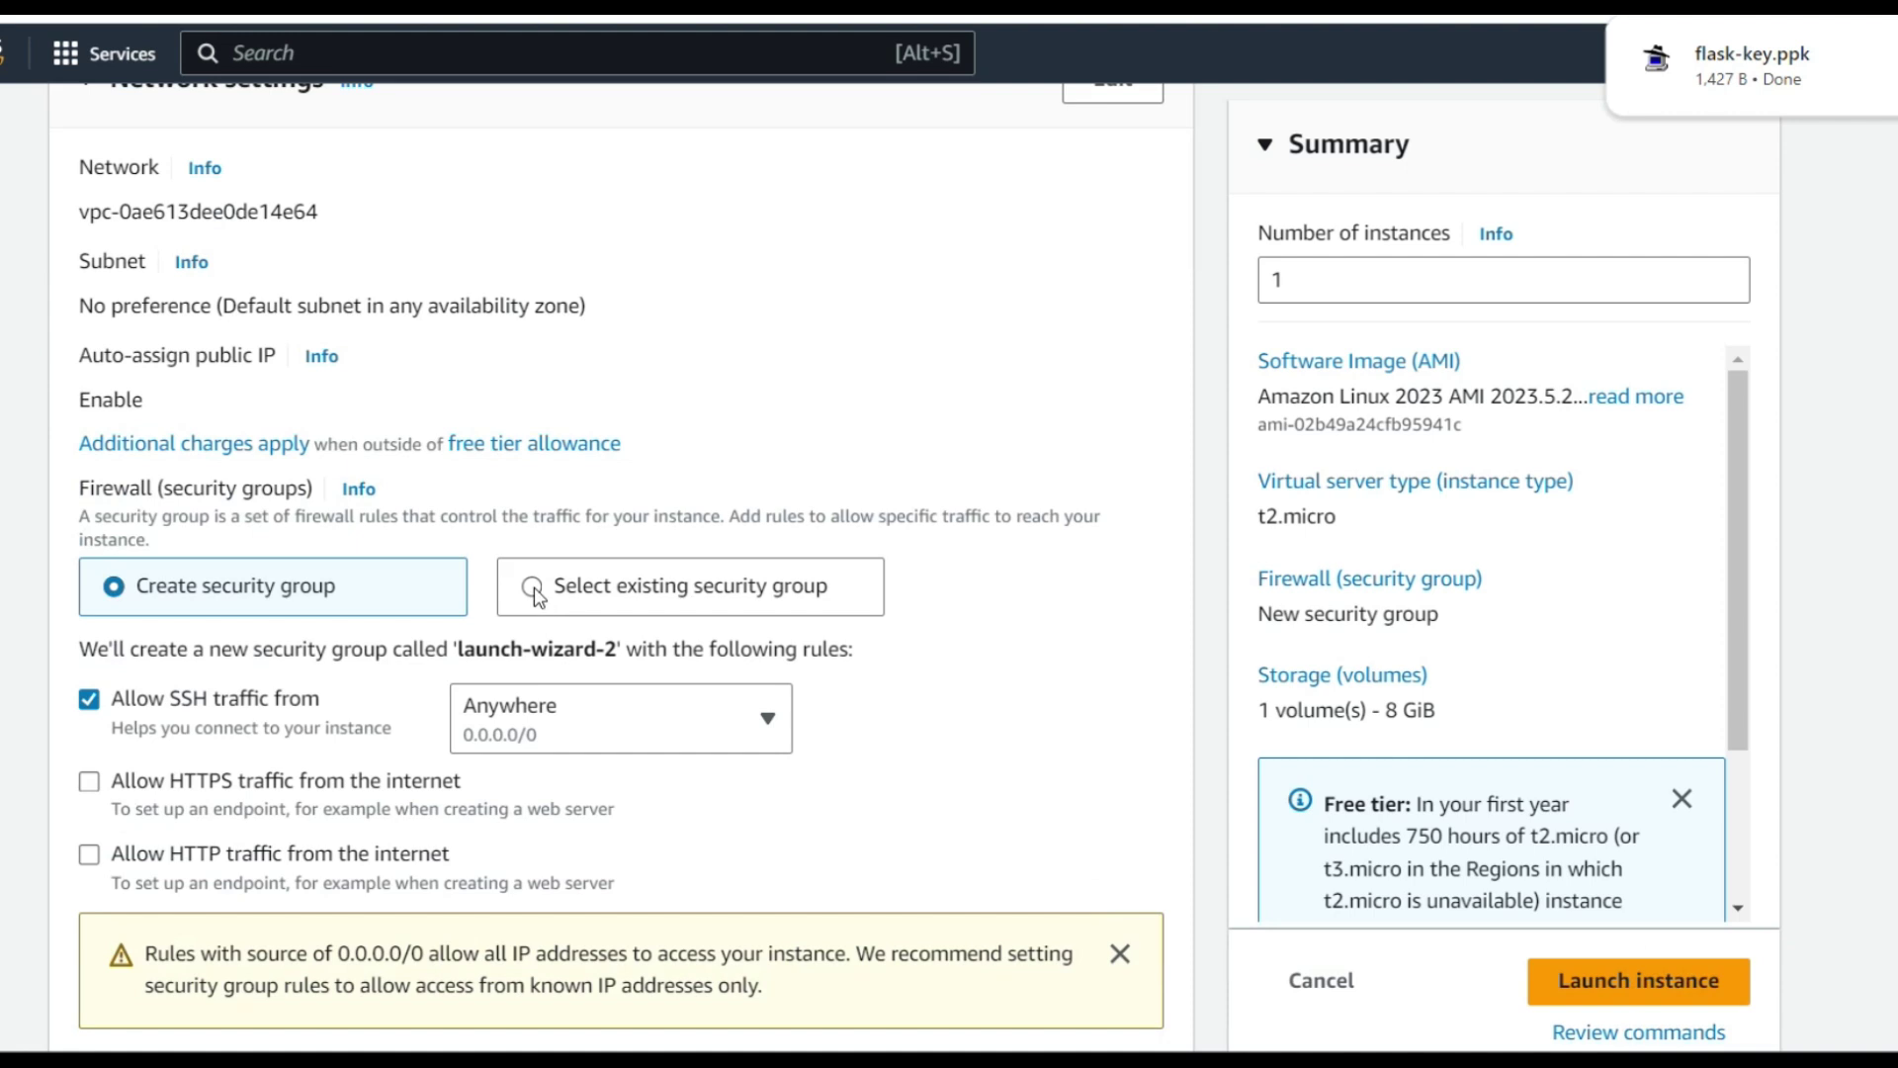
left_click(215, 599)
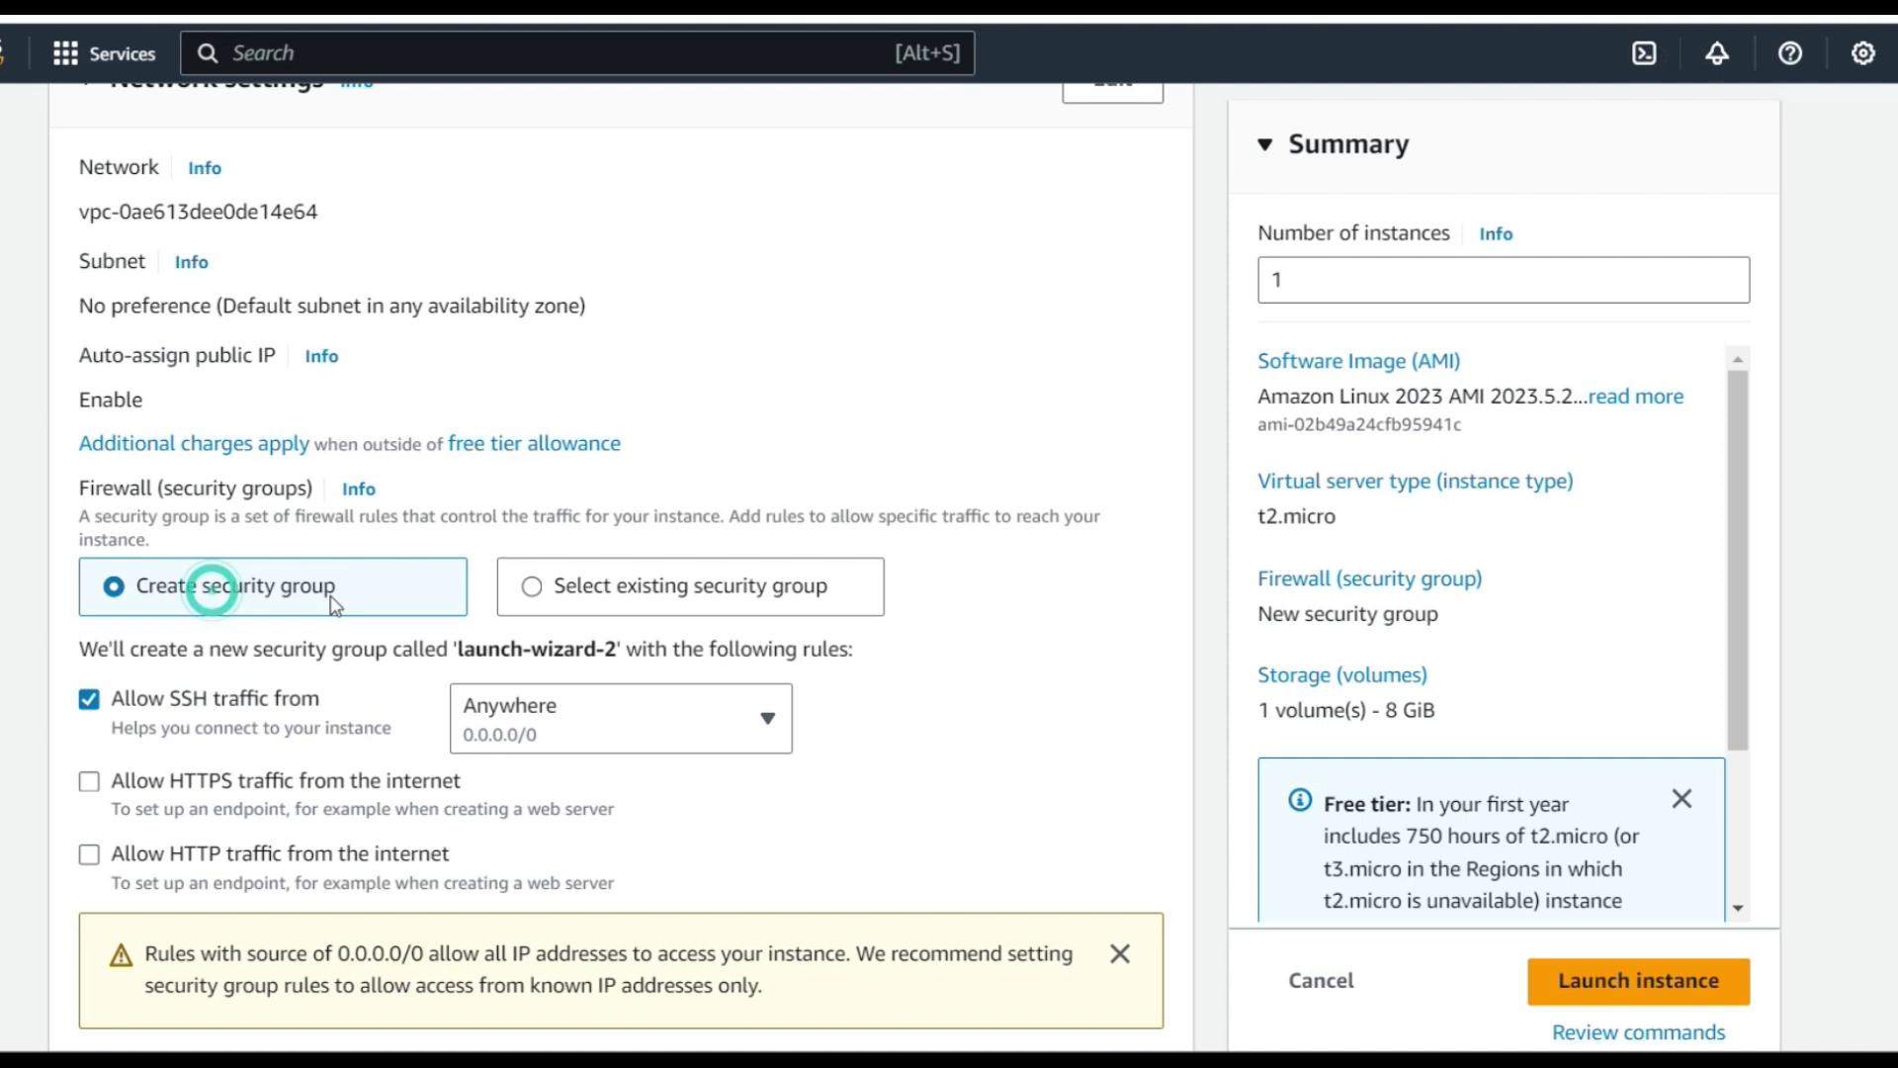
left_click(634, 598)
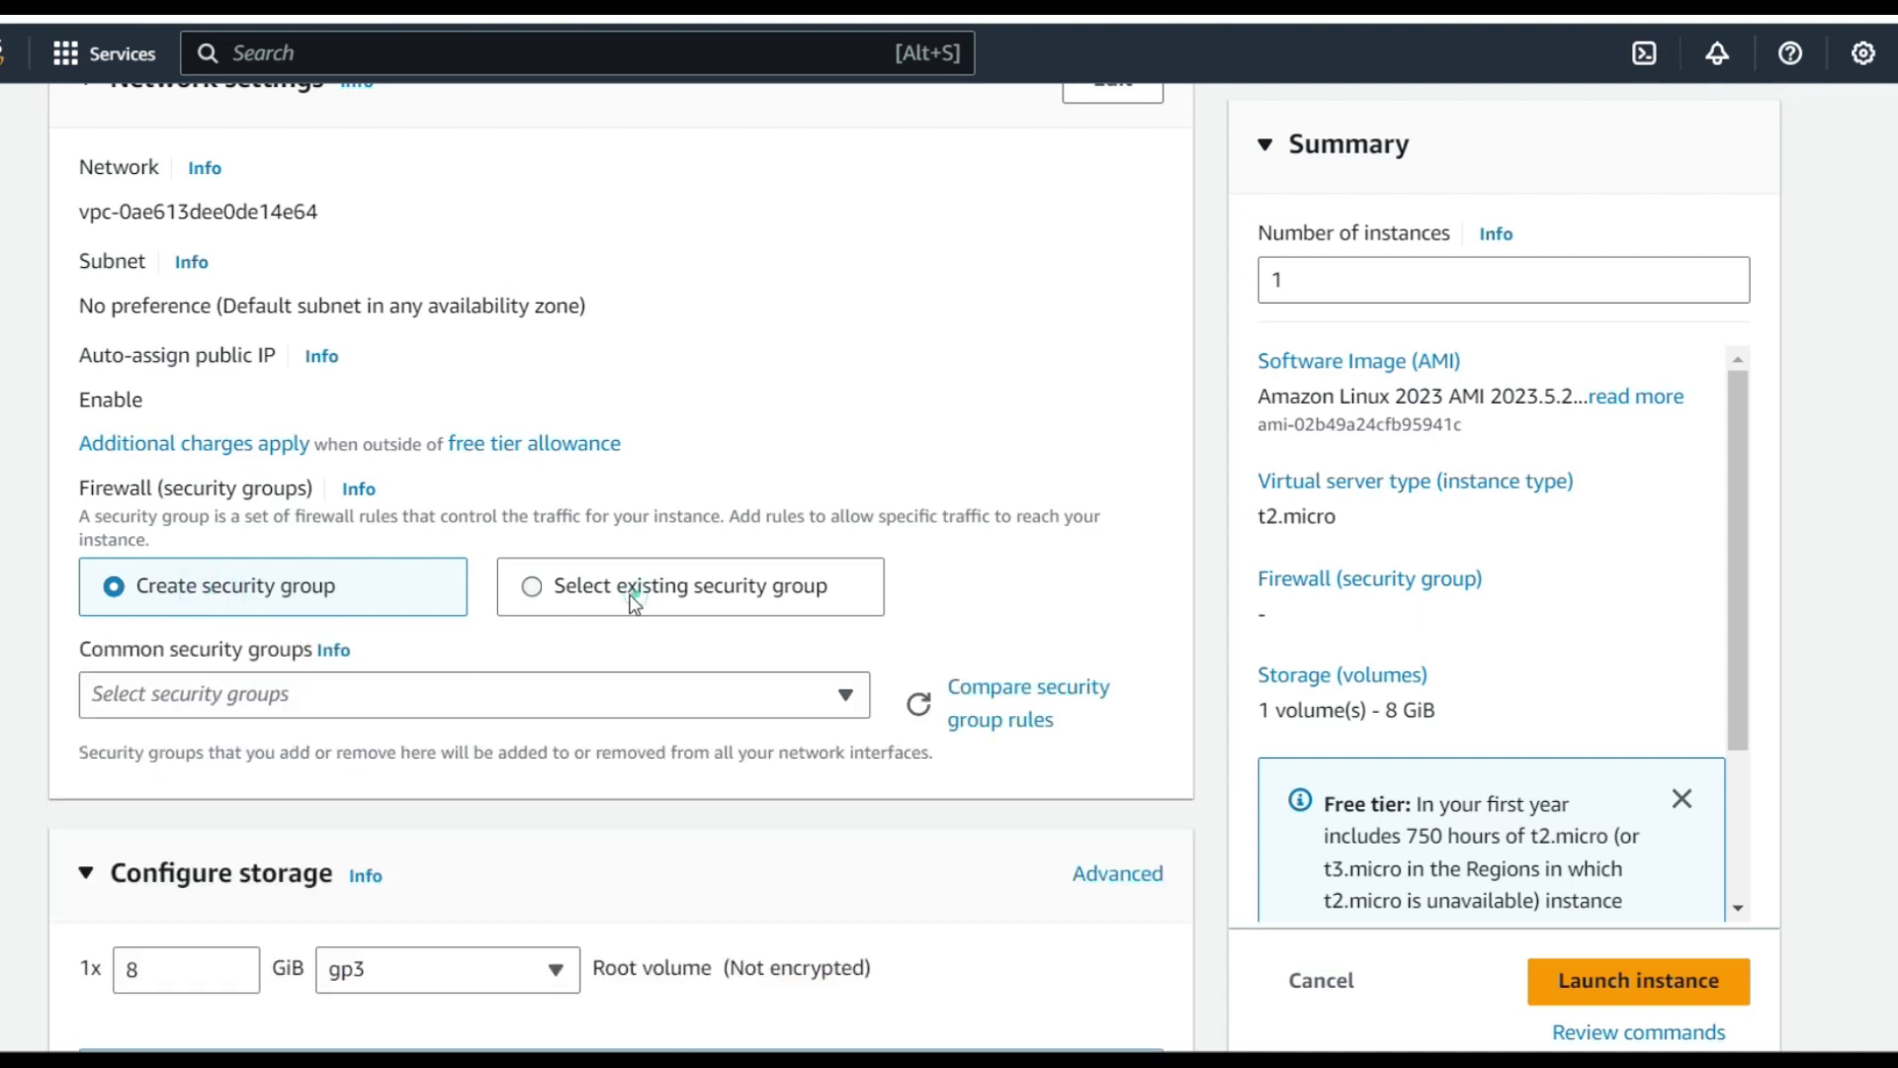
left_click(846, 696)
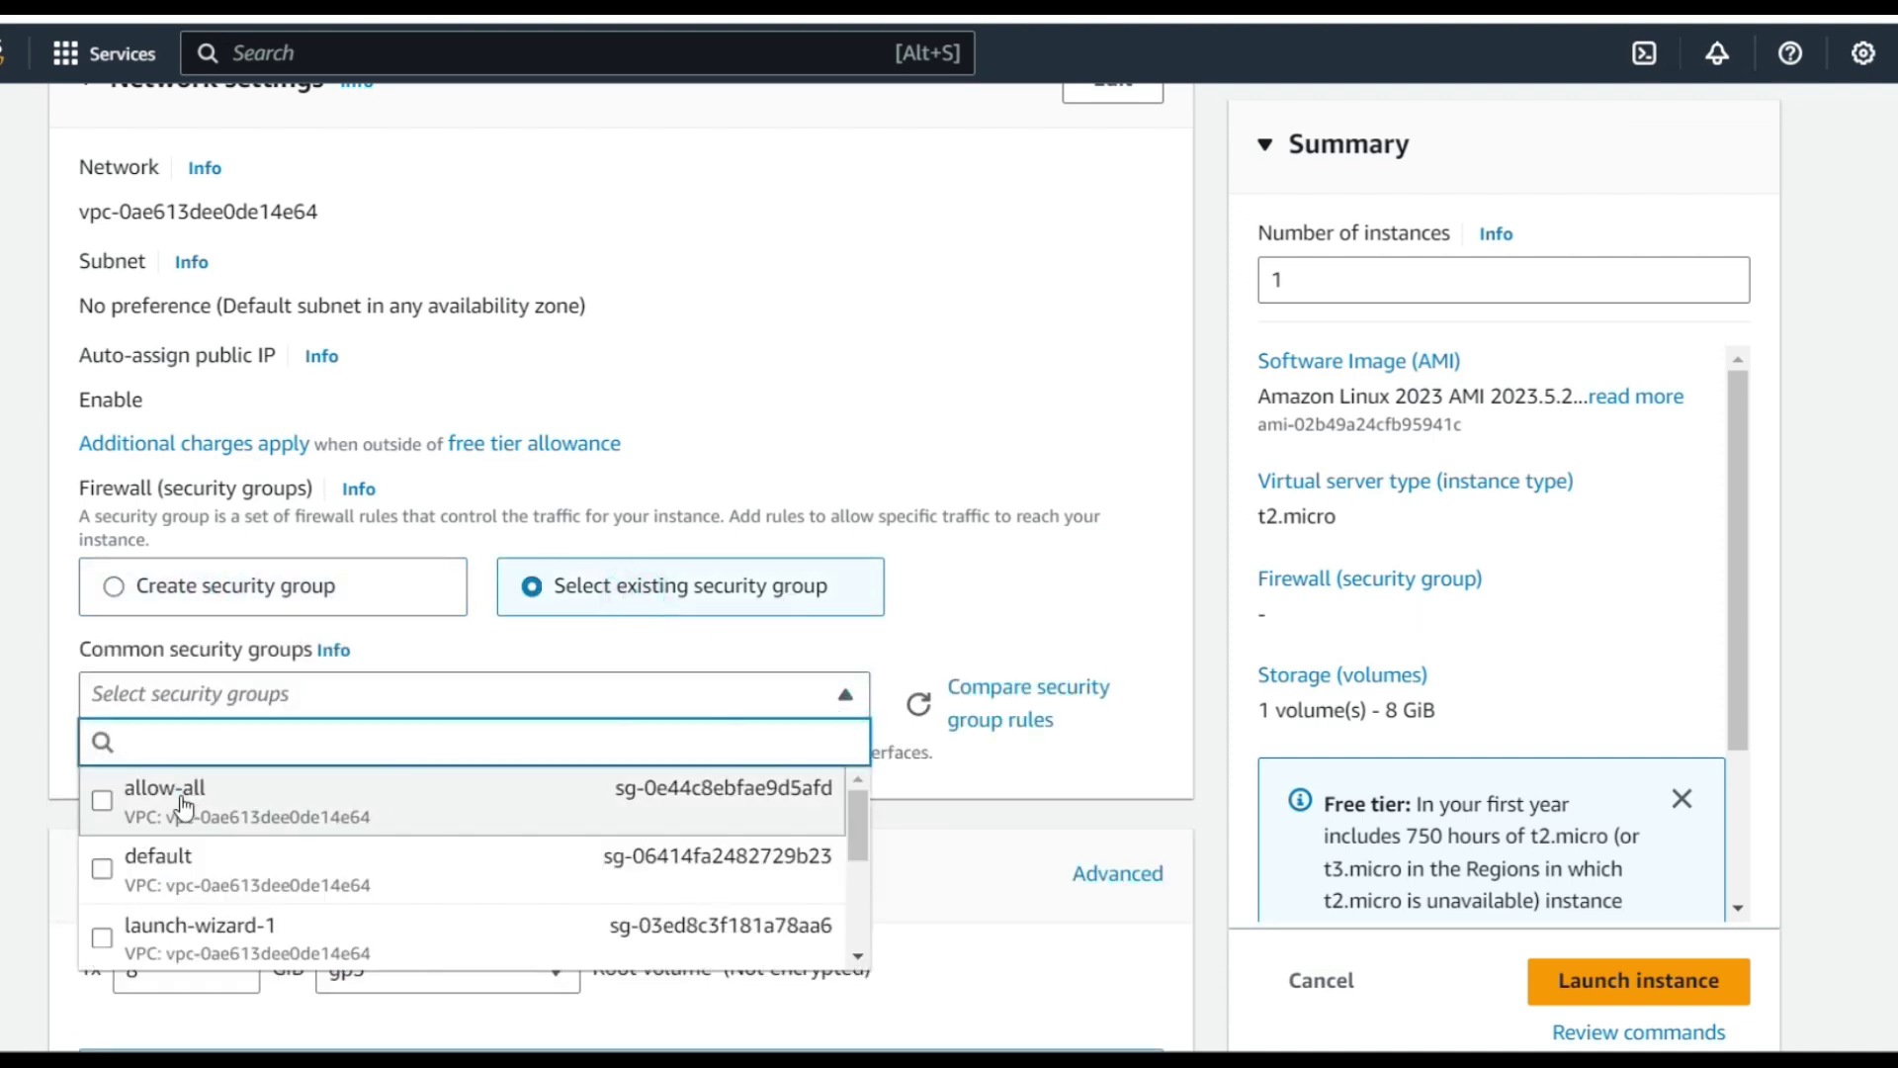
left_click(182, 806)
Review the storage, network and key pair settings, and launch the instance
scroll(898, 769, "down", 3)
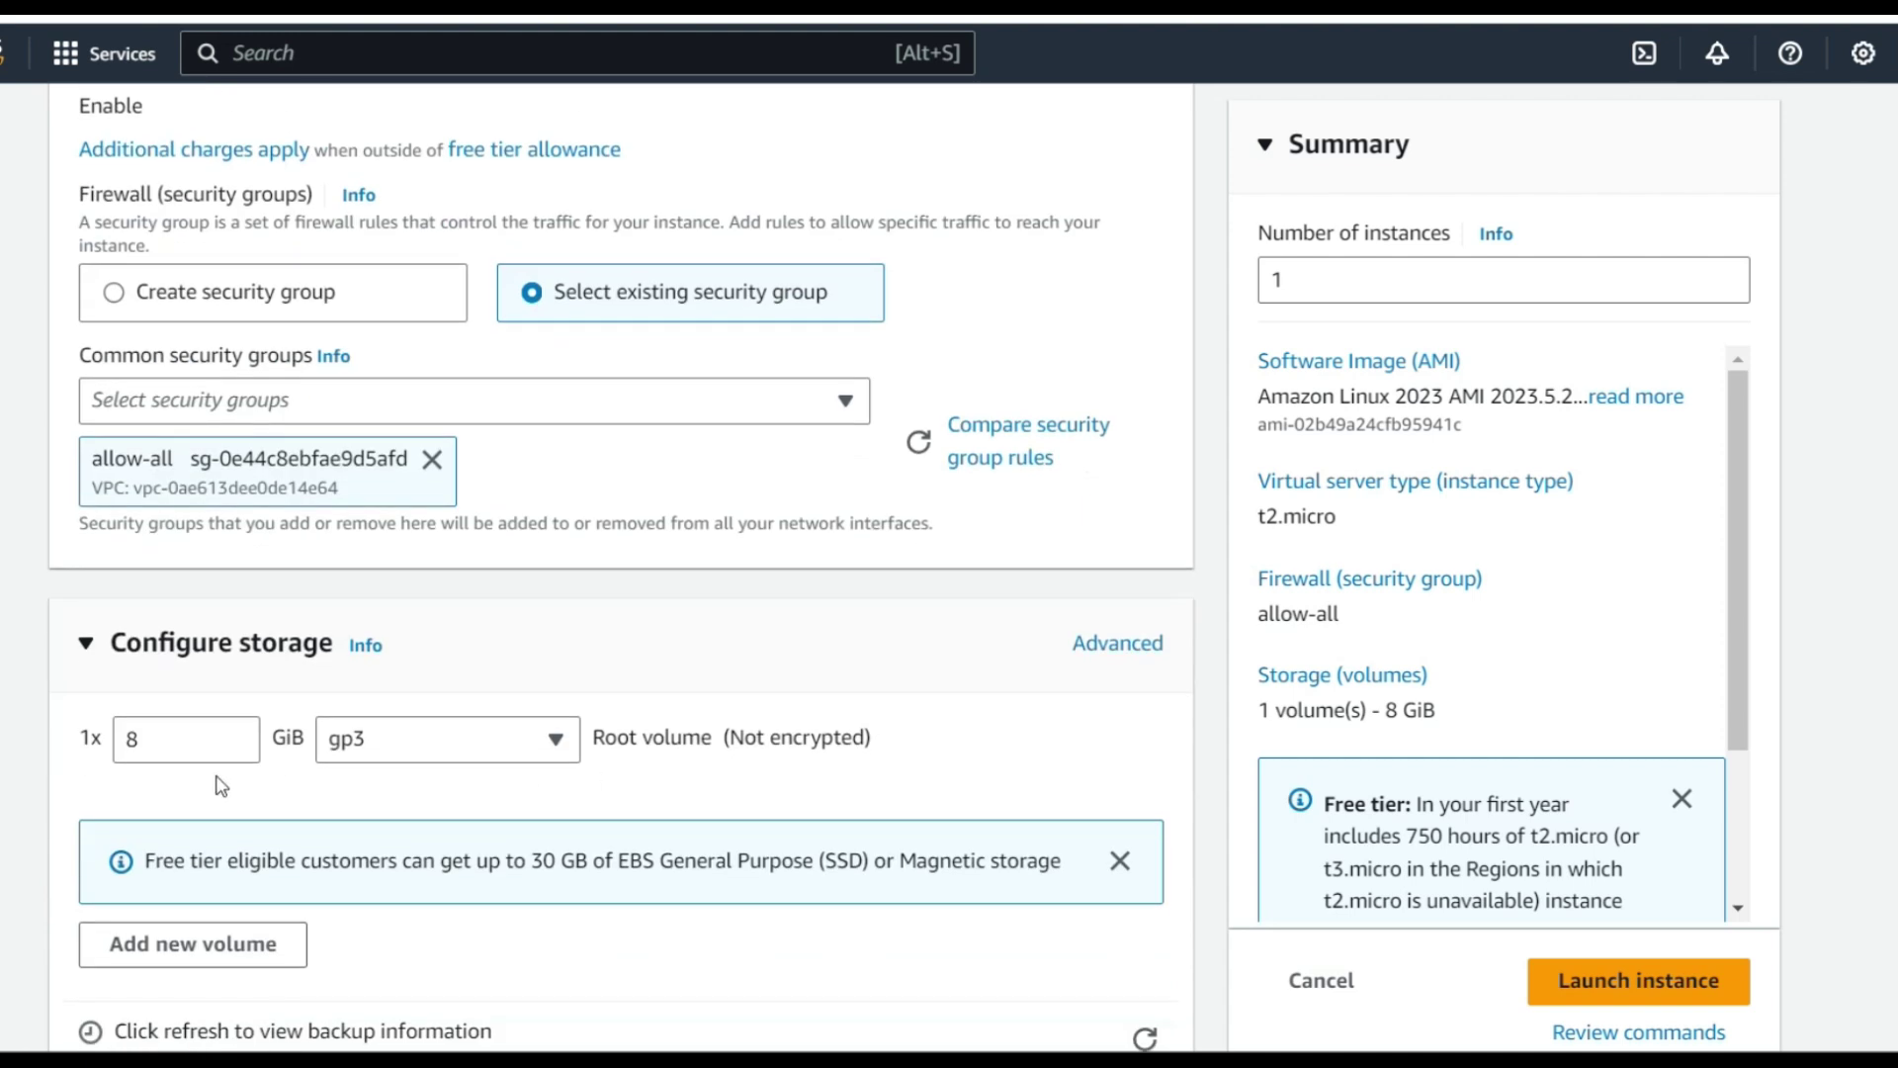
scroll(485, 784, "down", 3)
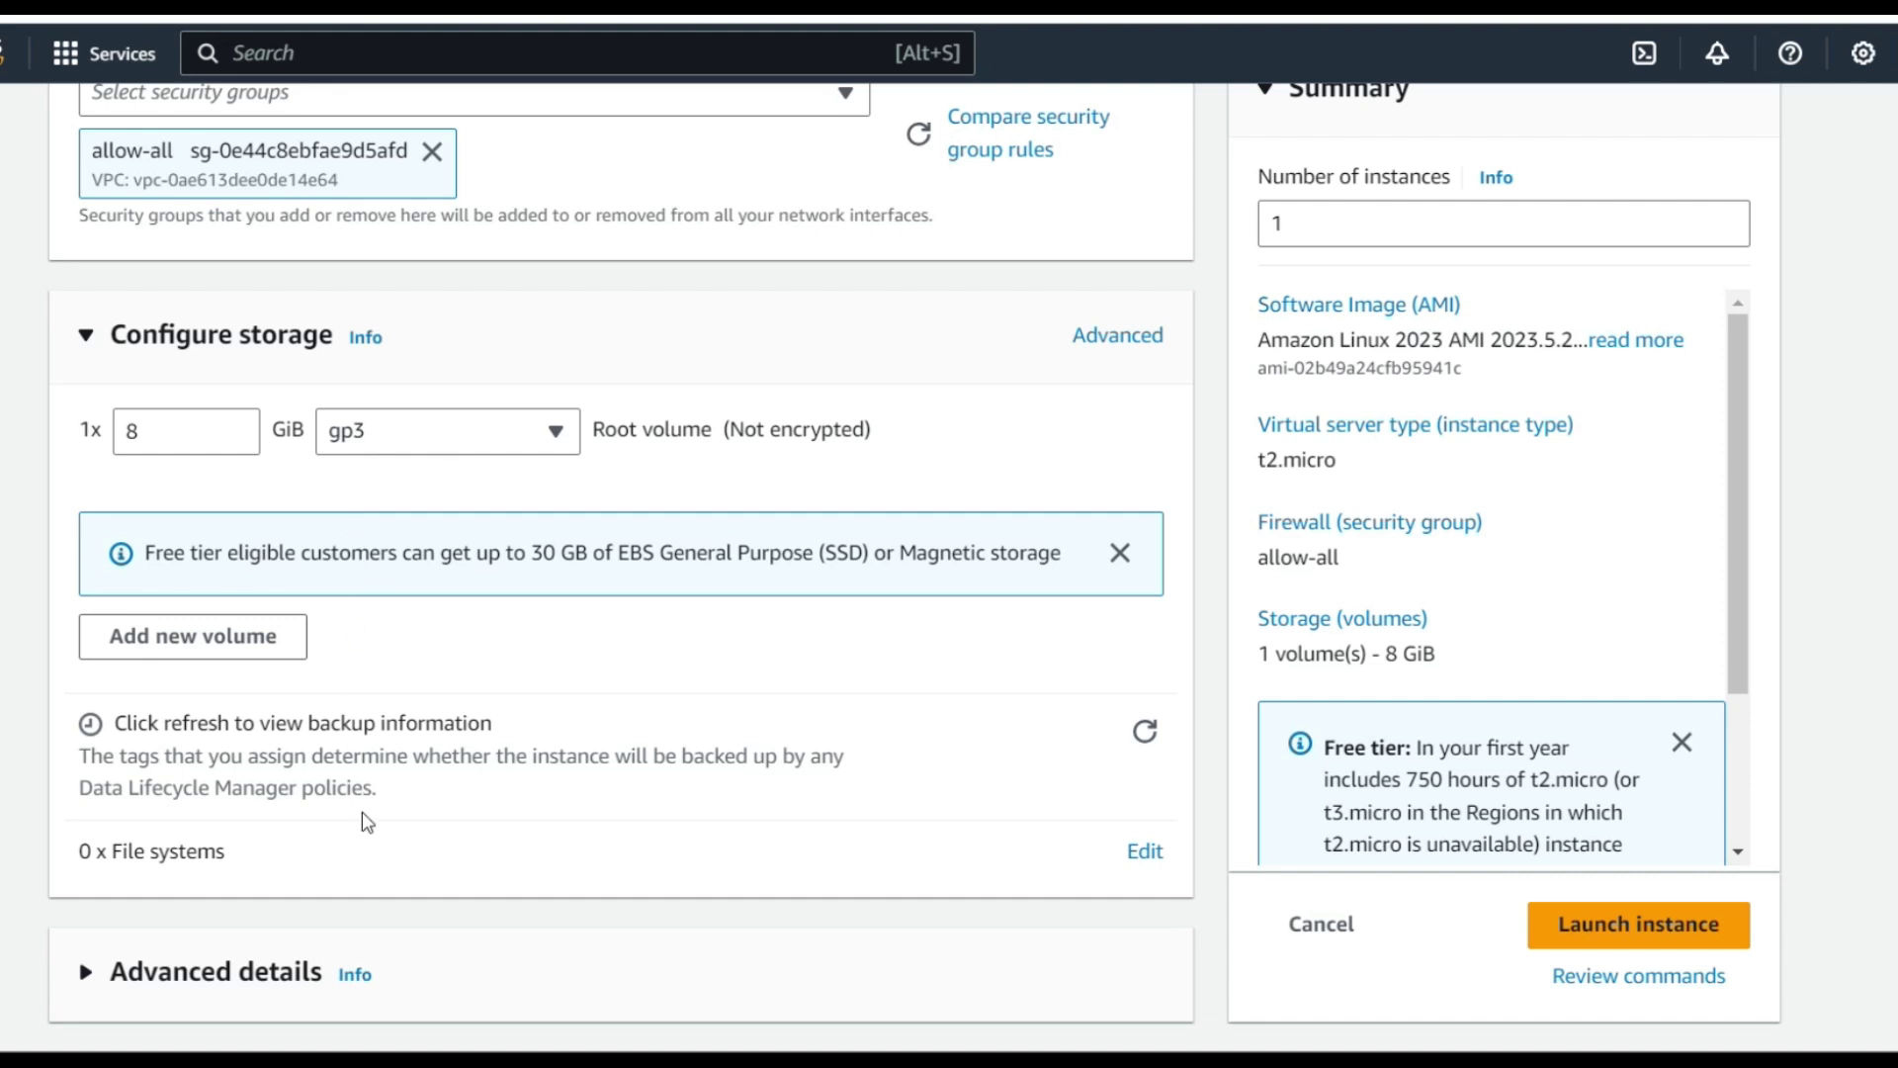
scroll(362, 815, "up", 5)
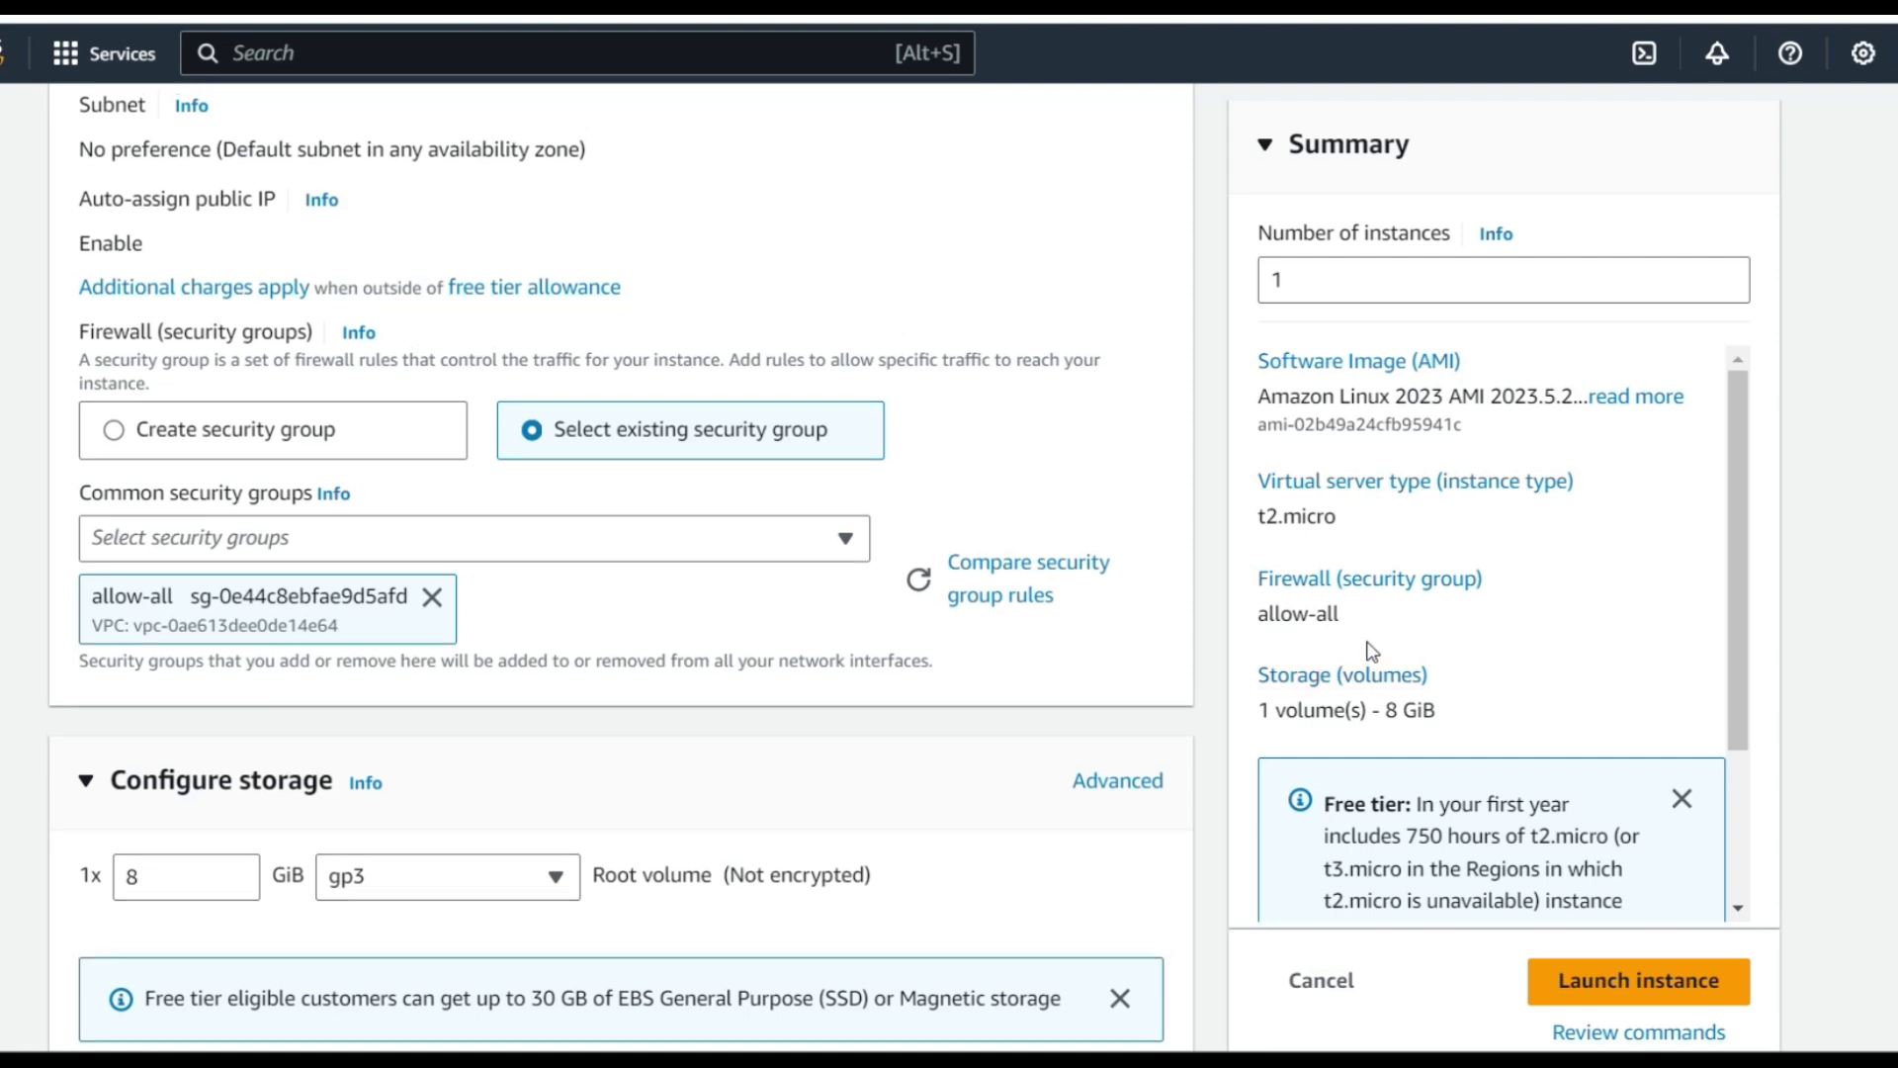
scroll(258, 650, "up", 5)
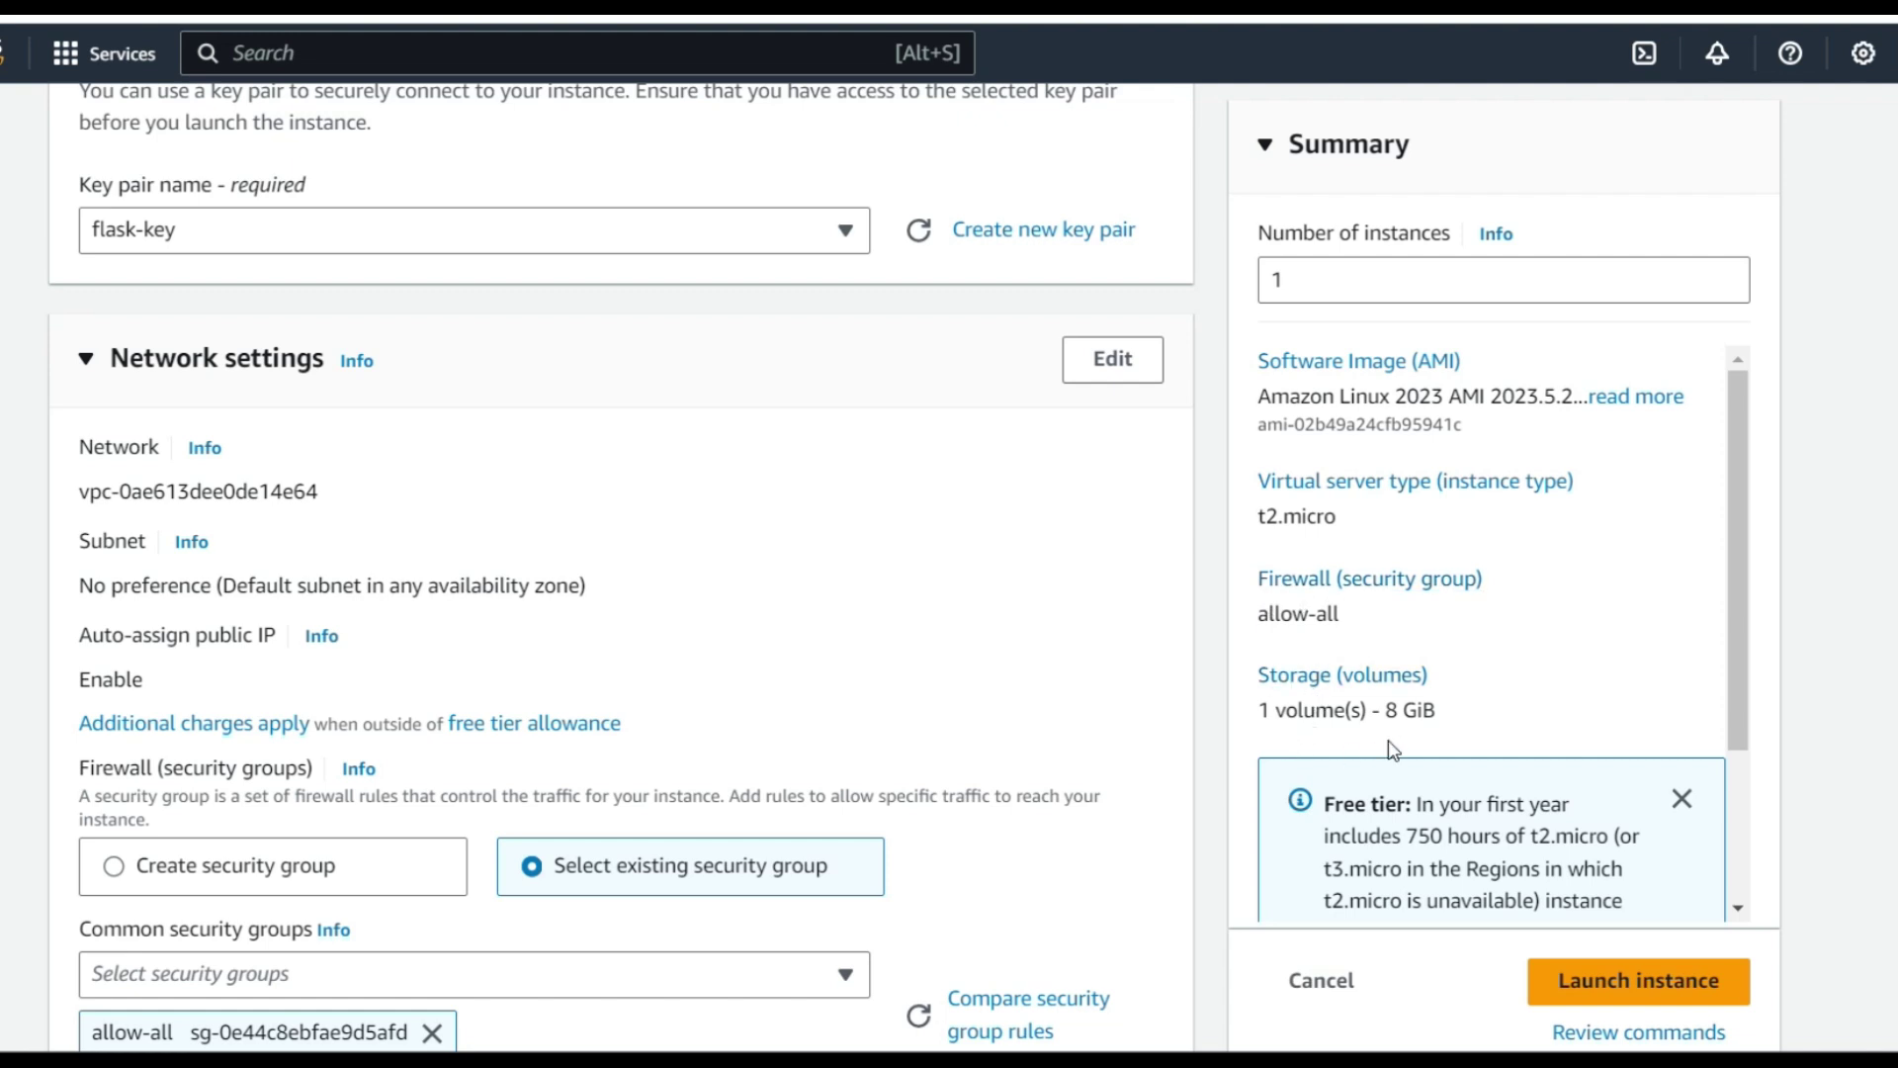
left_click(1646, 980)
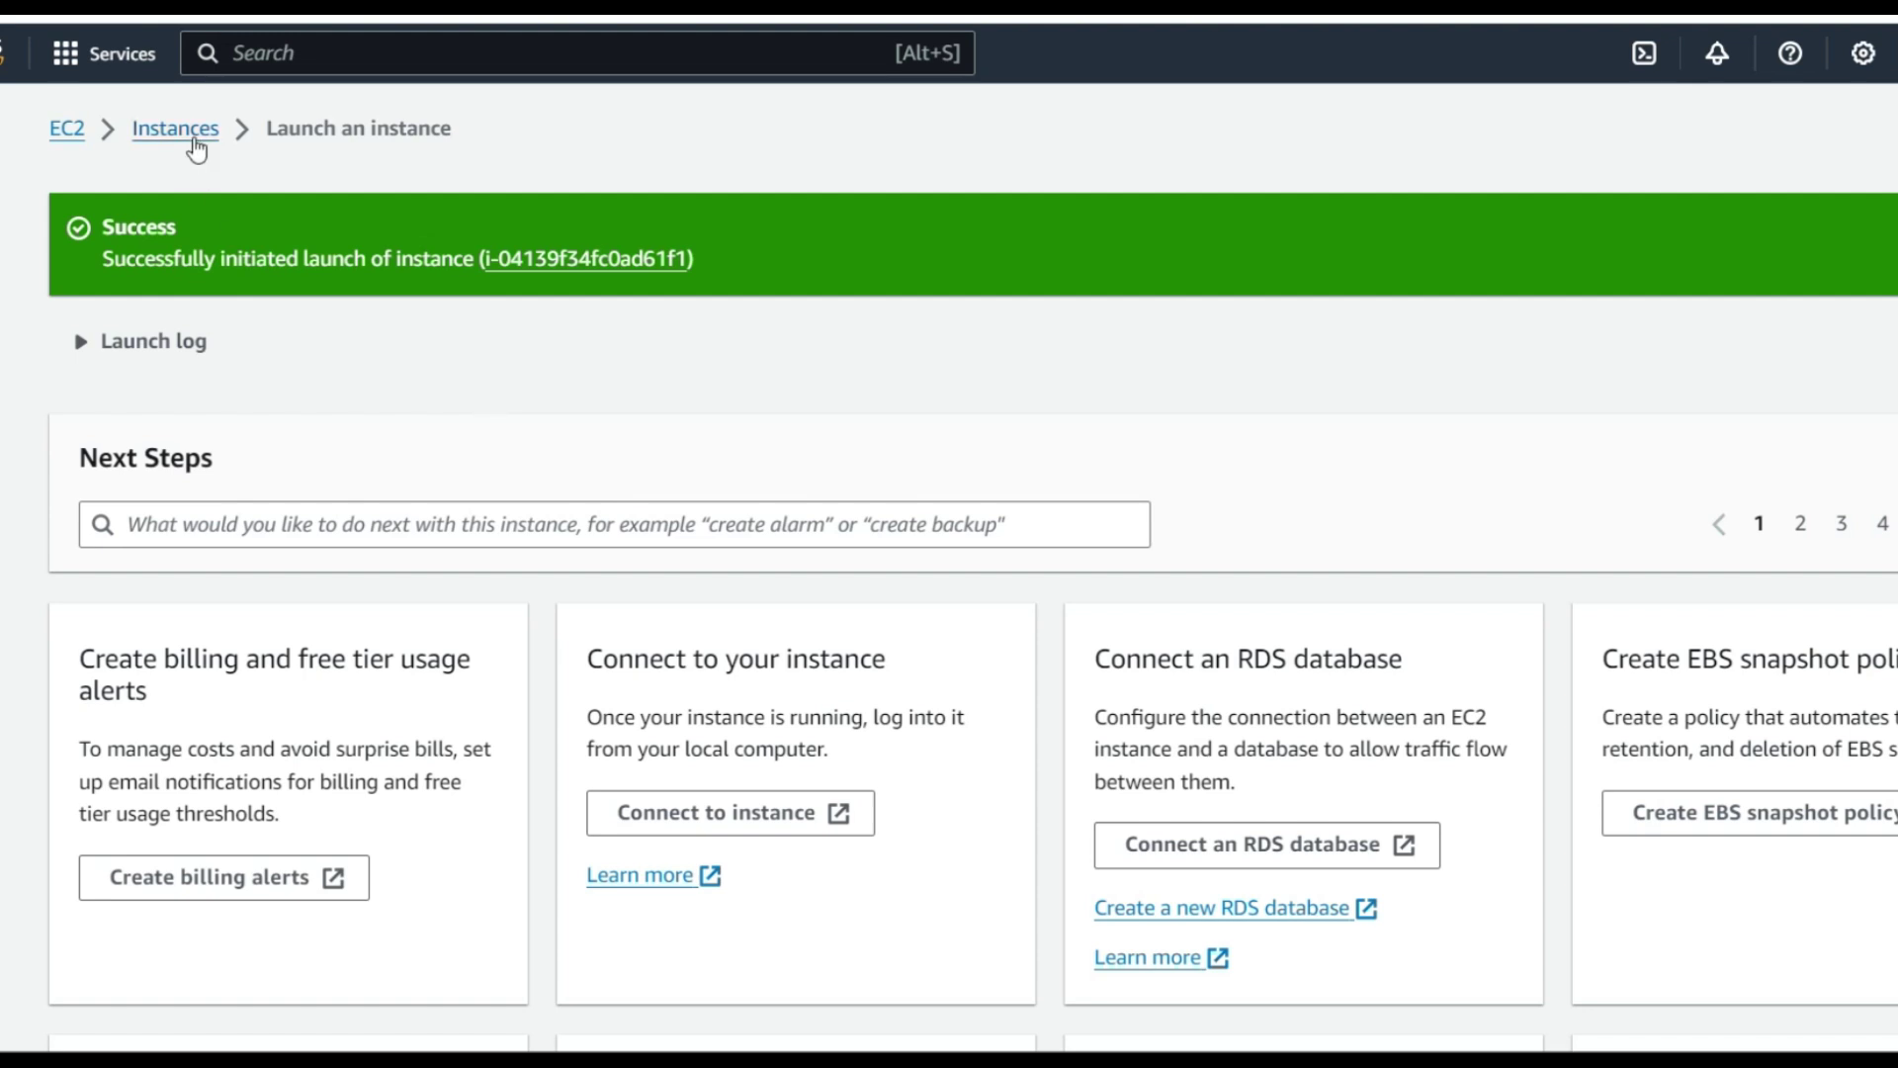
Open the instance summary of flaskinstance from the instances list and look over its details
left_click(197, 149)
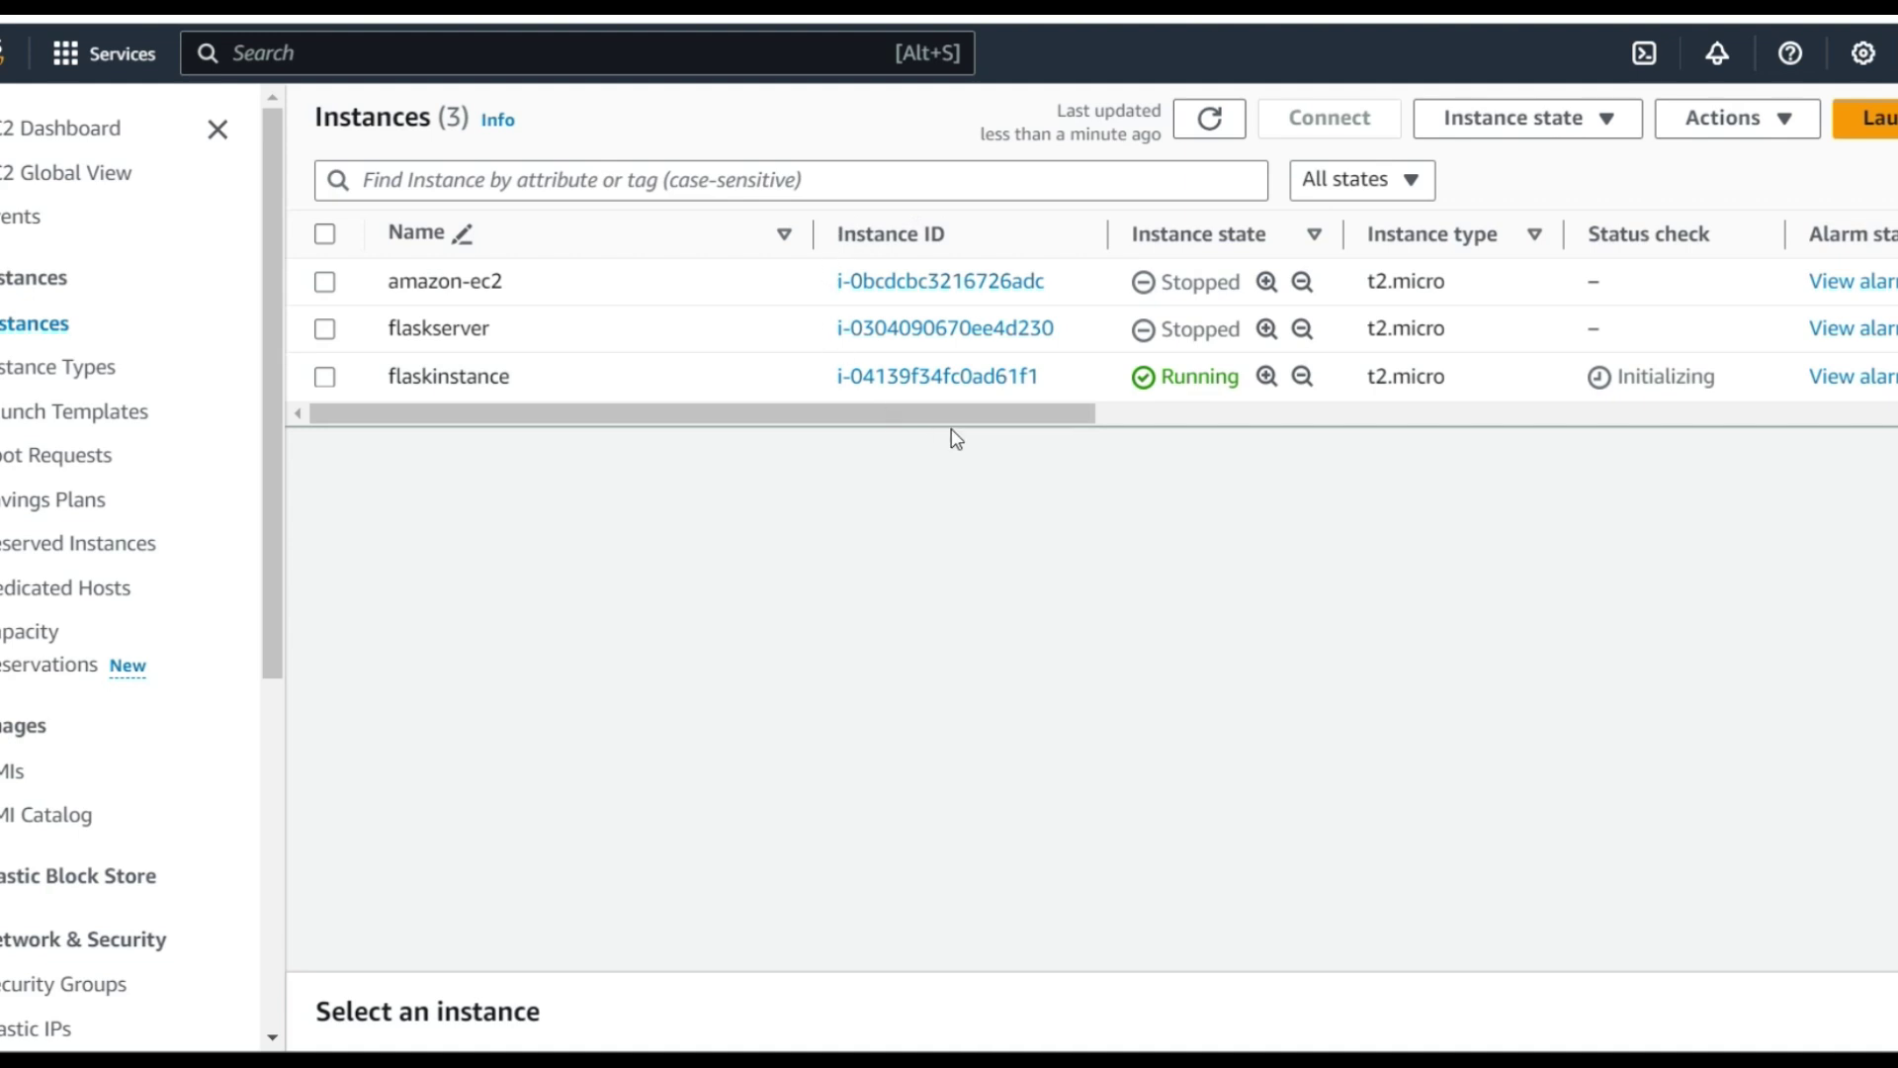
left_click(977, 377)
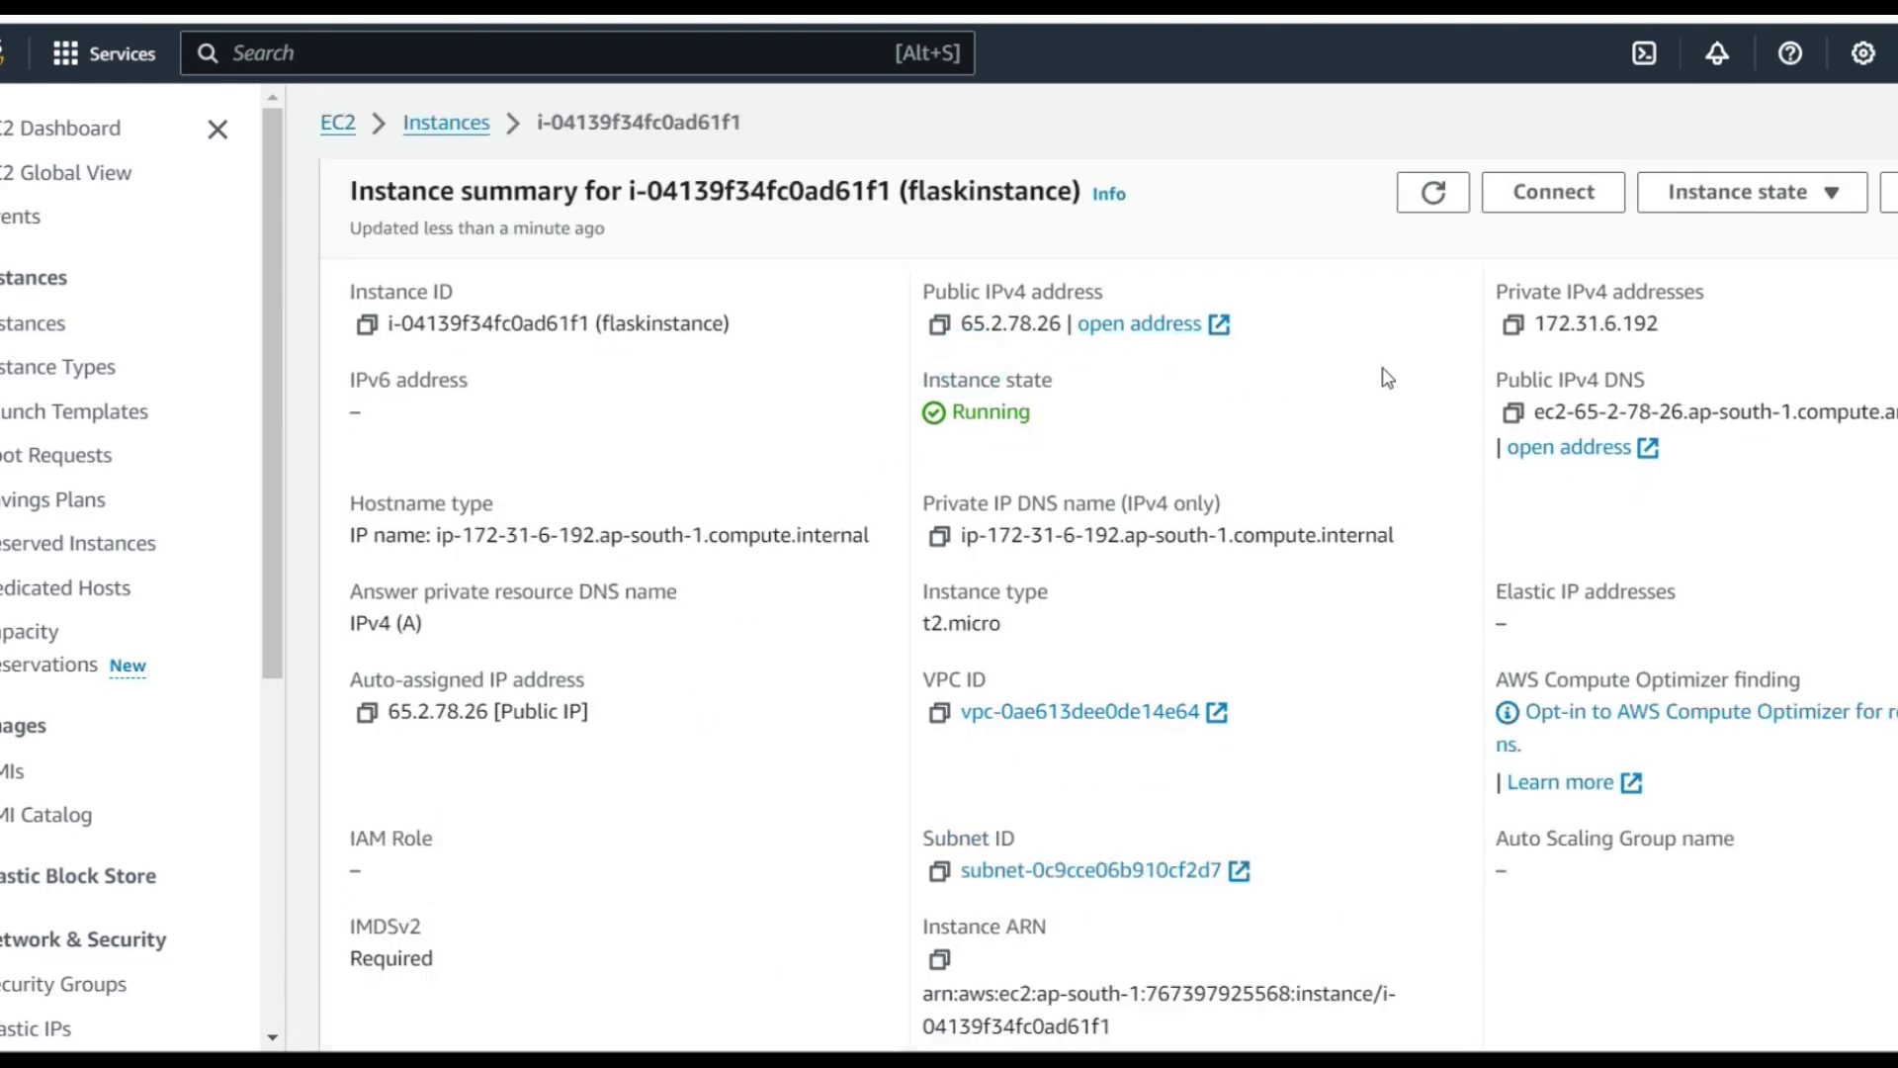
scroll(1186, 497, "down", 3)
scroll(1185, 497, "up", 3)
Search the AWS console for "security" and open the EC2 Security groups feature
left_click(366, 42)
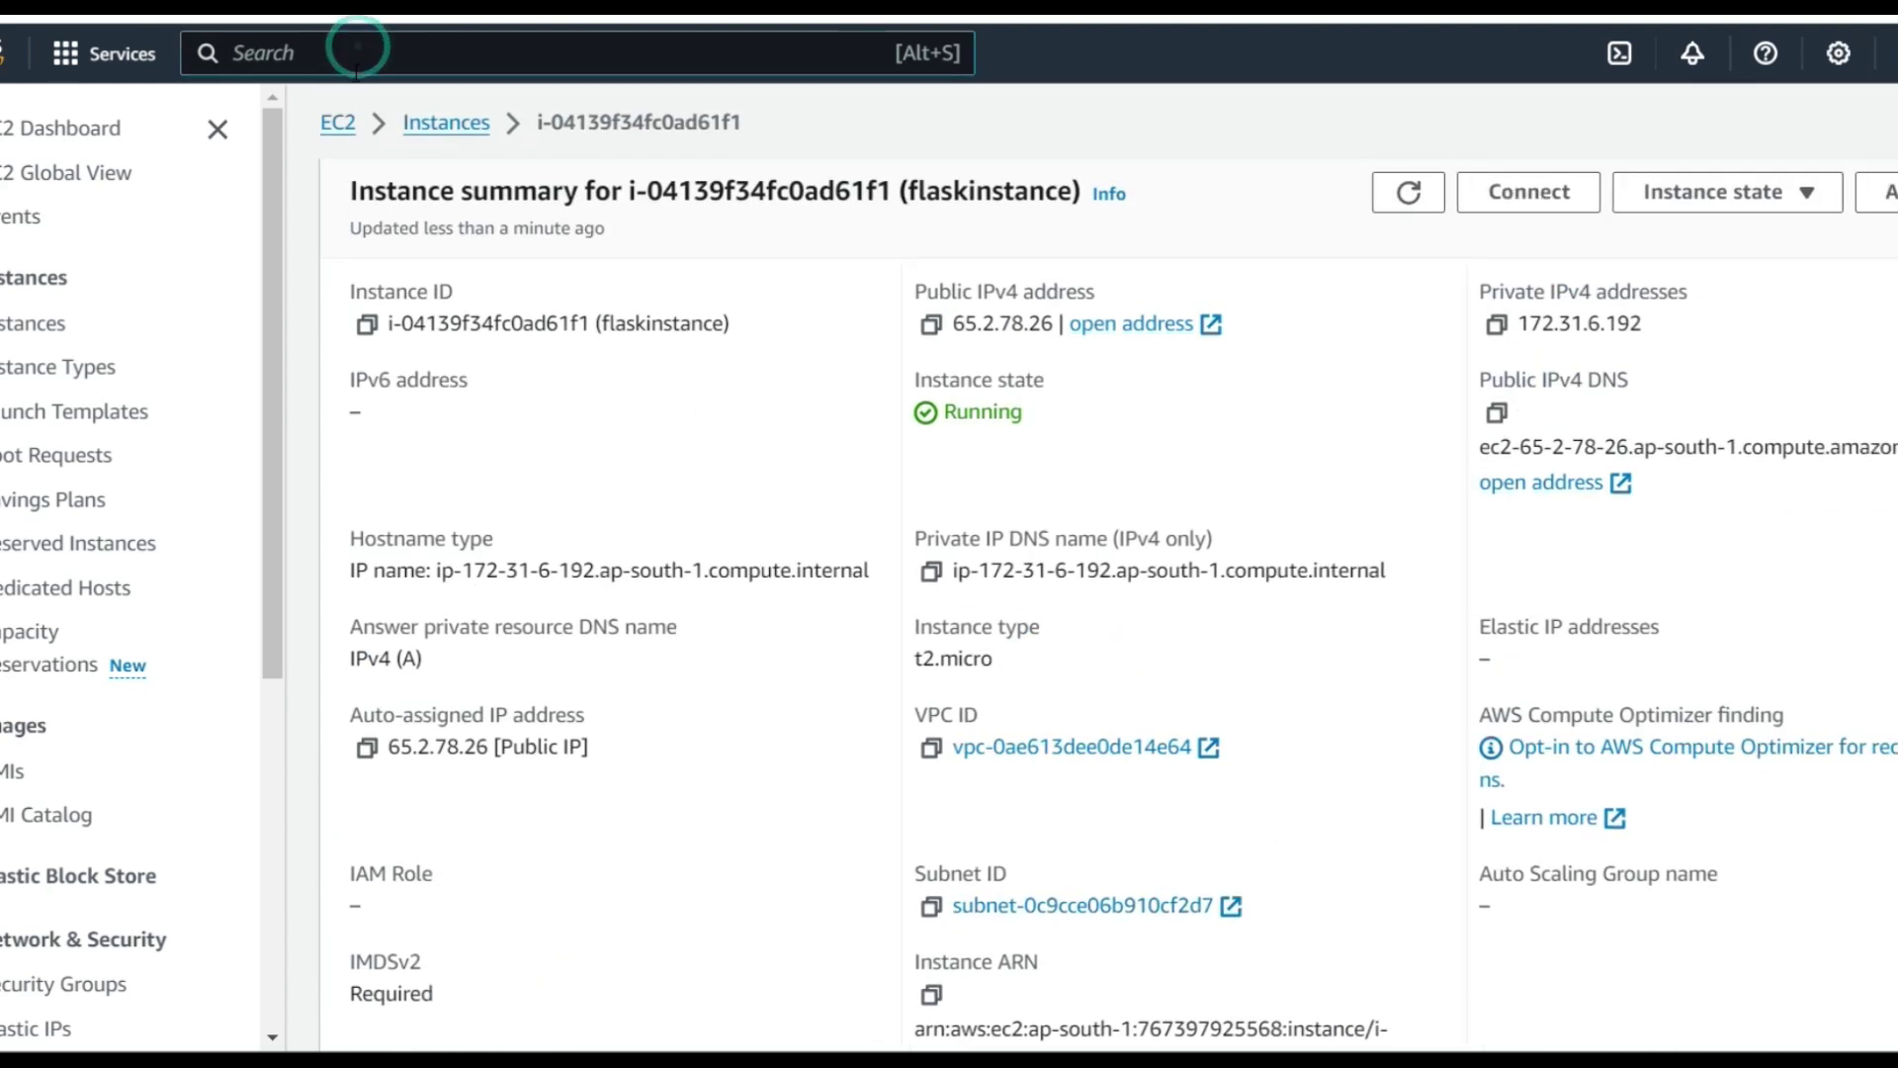
type("se")
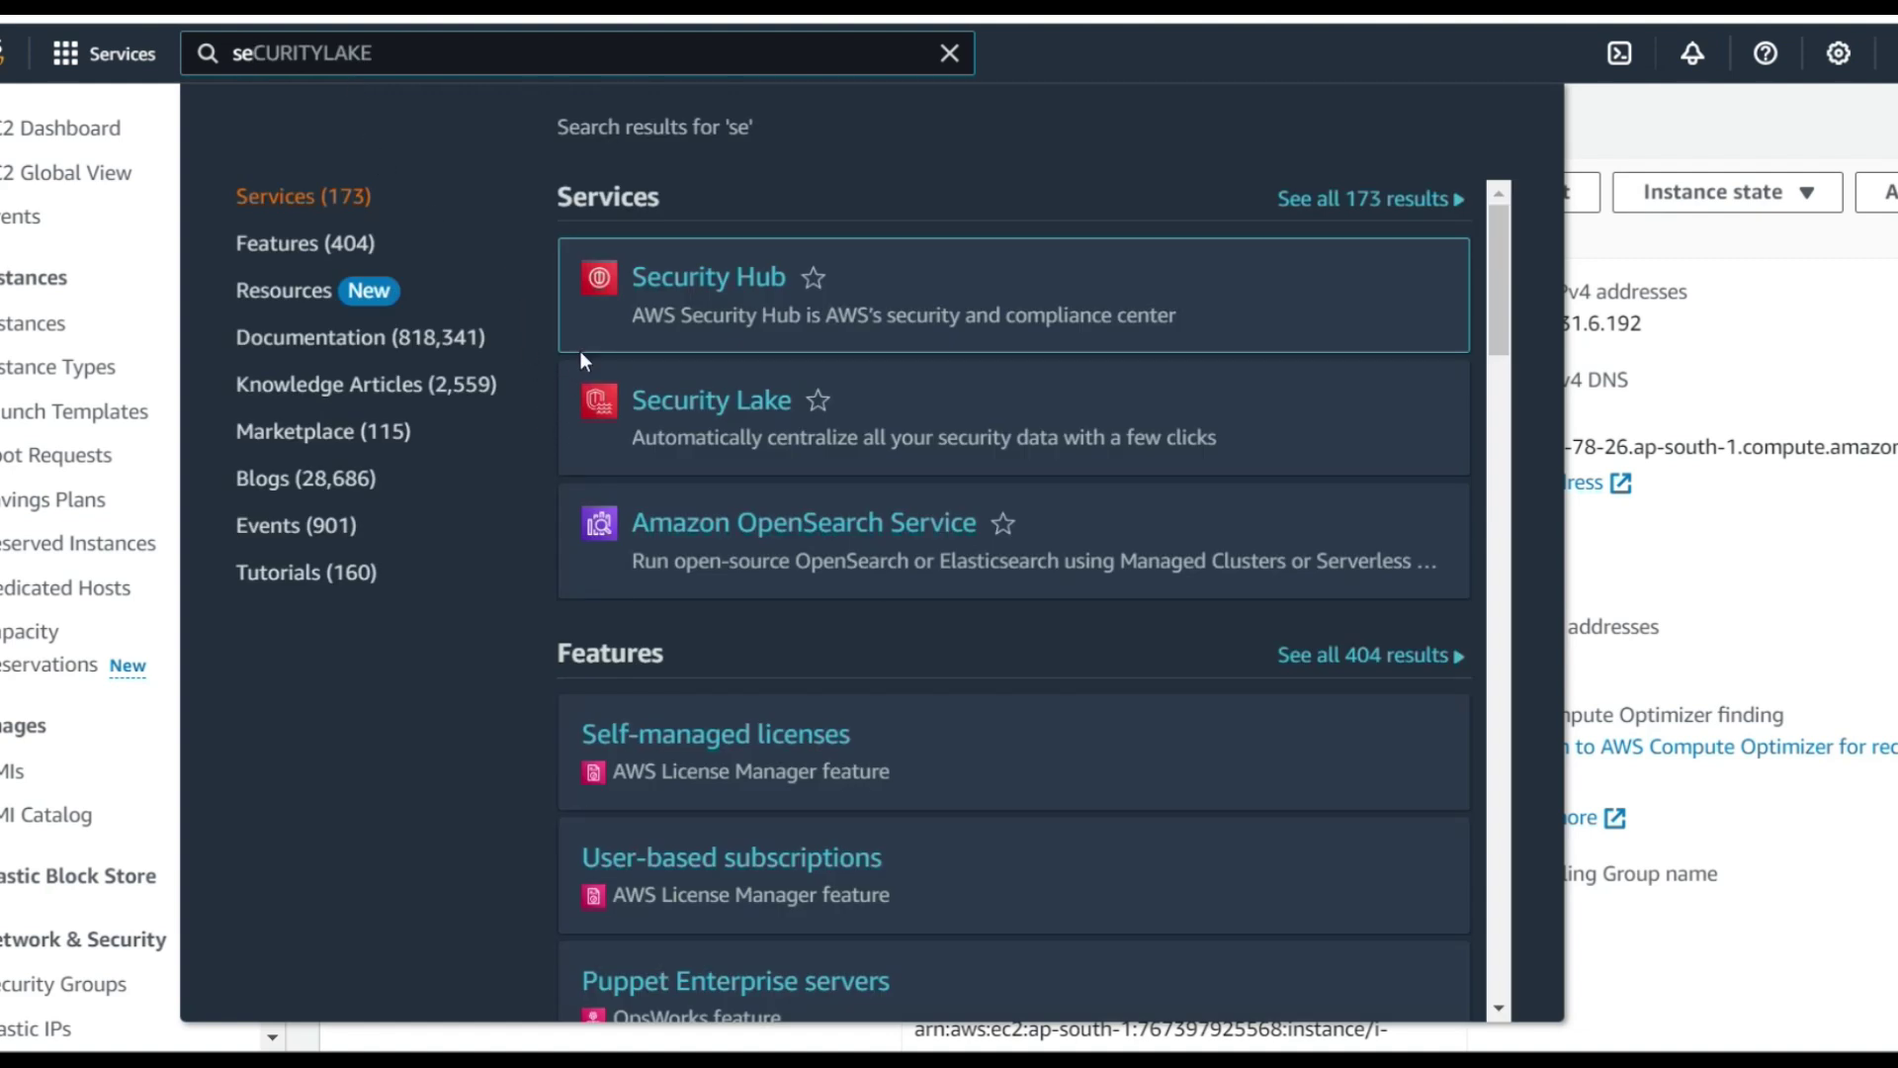
mouse_move(656, 315)
type("cu")
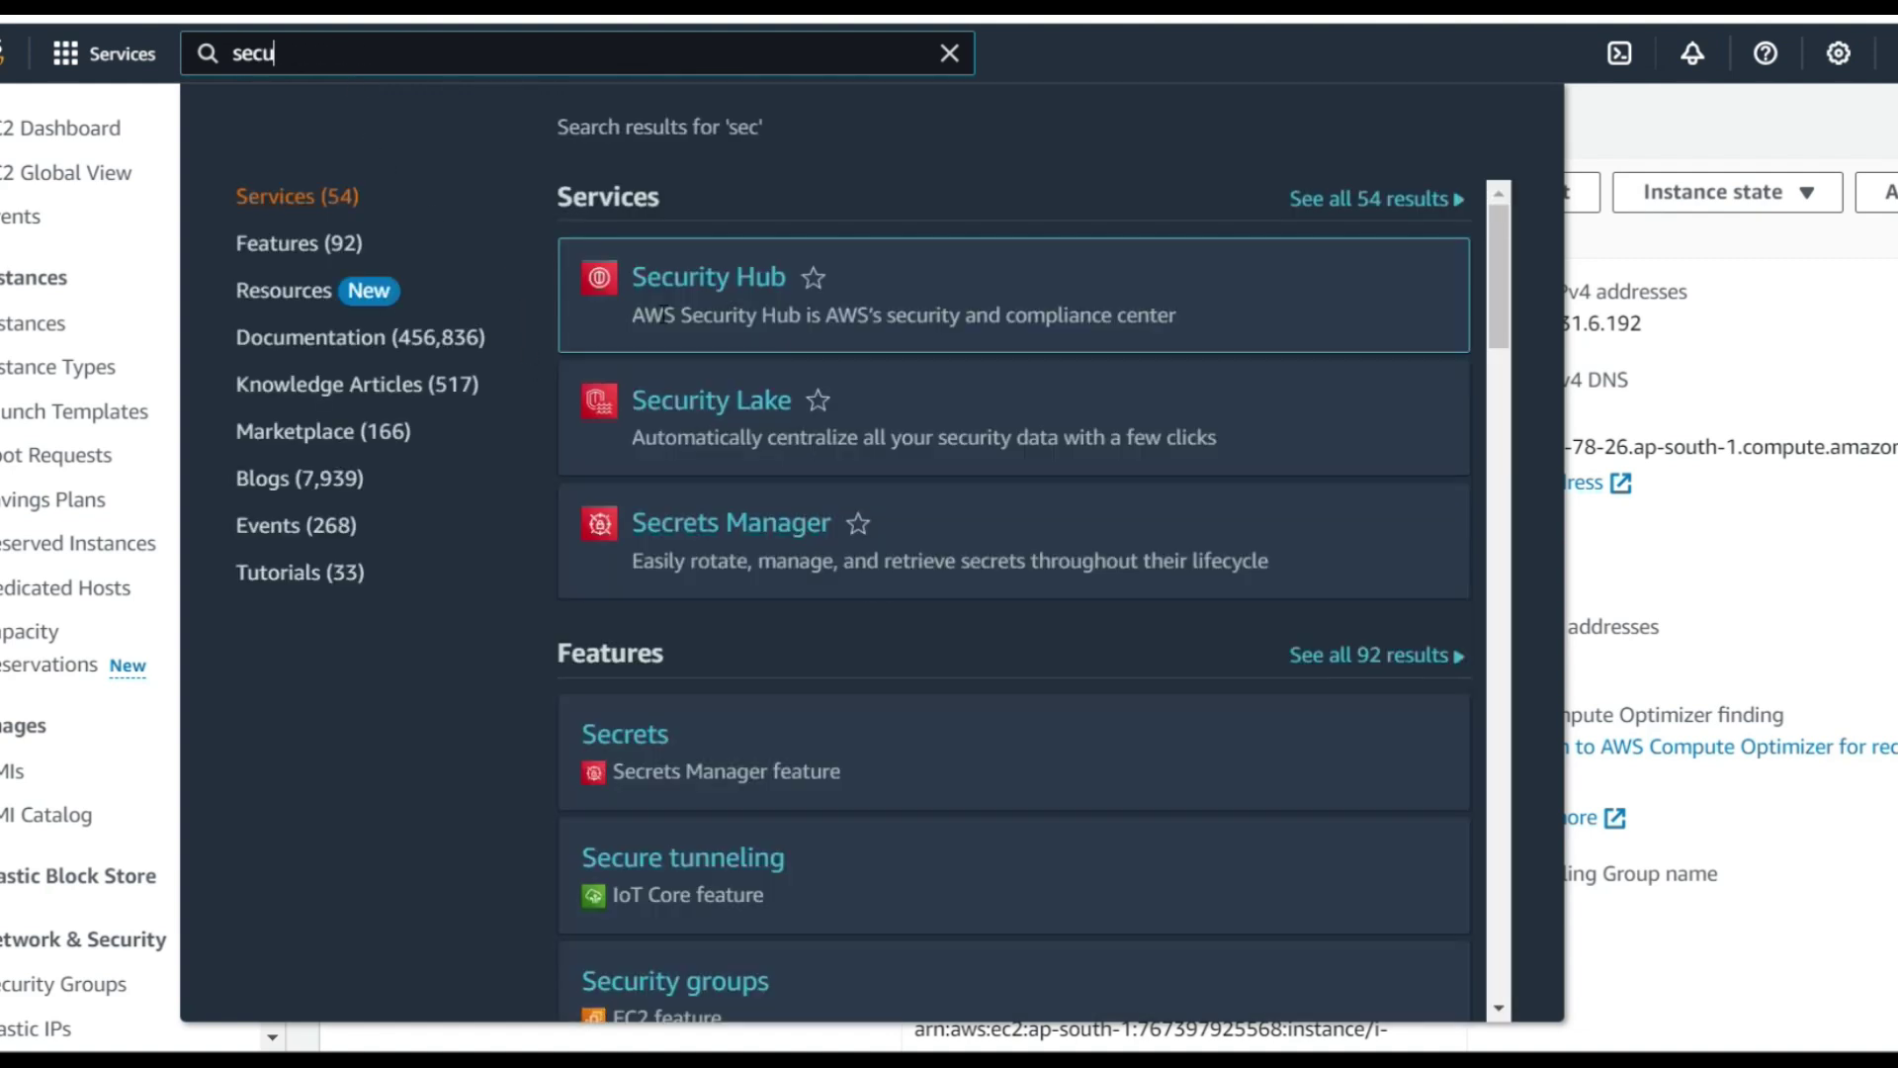
type("rity")
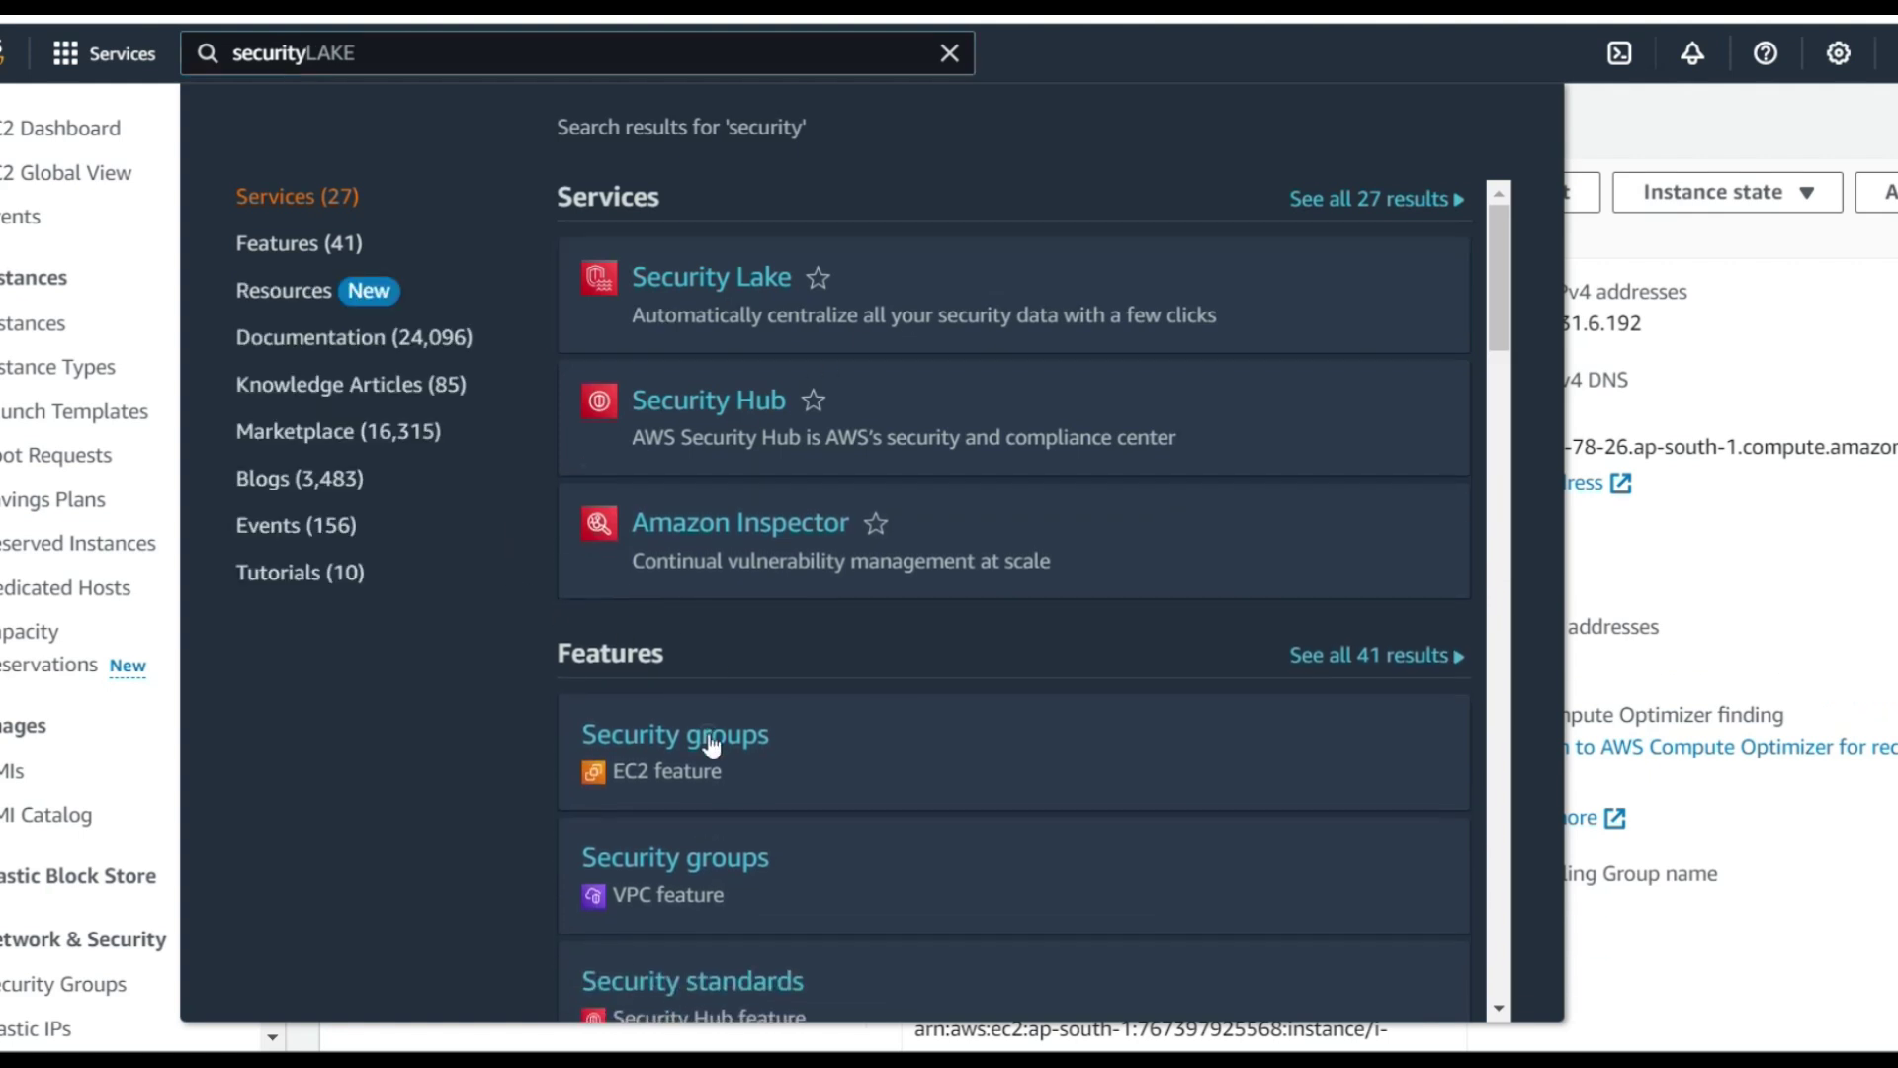
left_click(707, 739)
left_click(1870, 768)
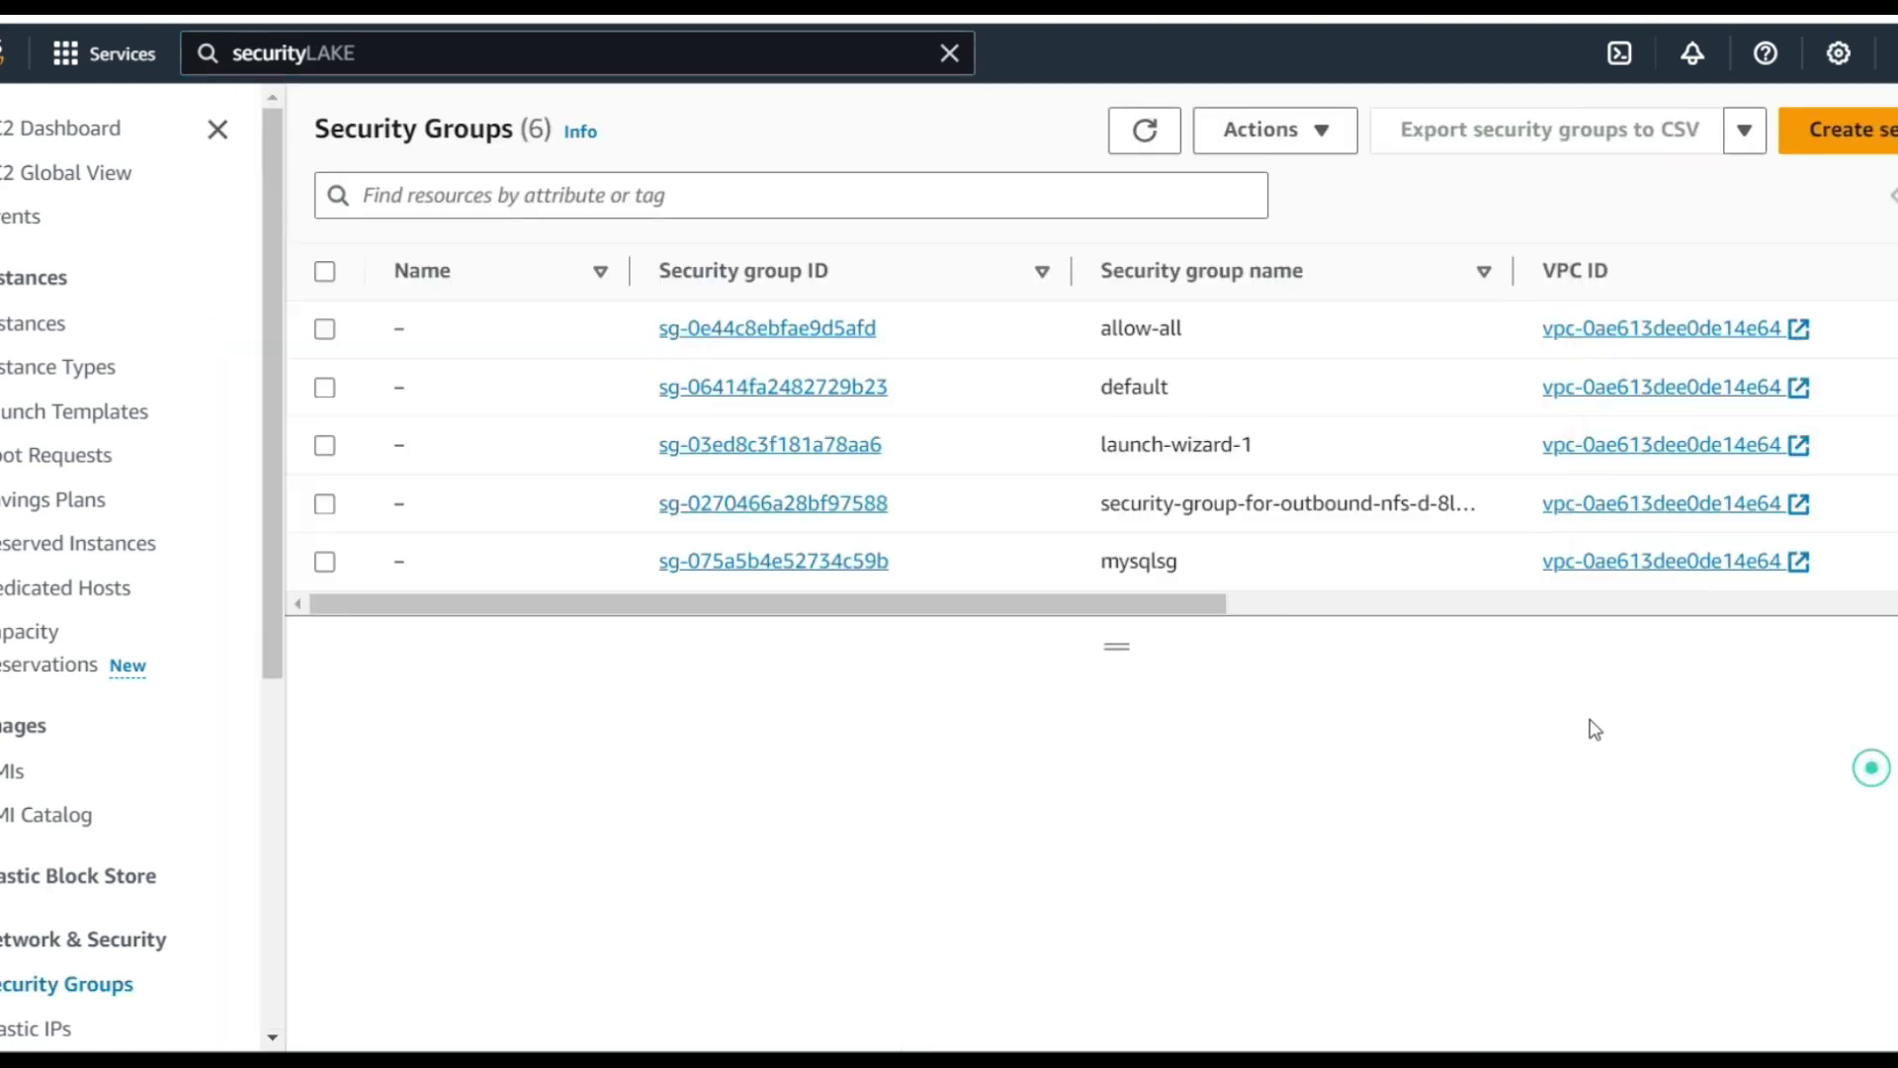
Open the allow-all security group and bring up its inbound rules for editing
left_click(831, 330)
scroll(894, 528, "down", 1)
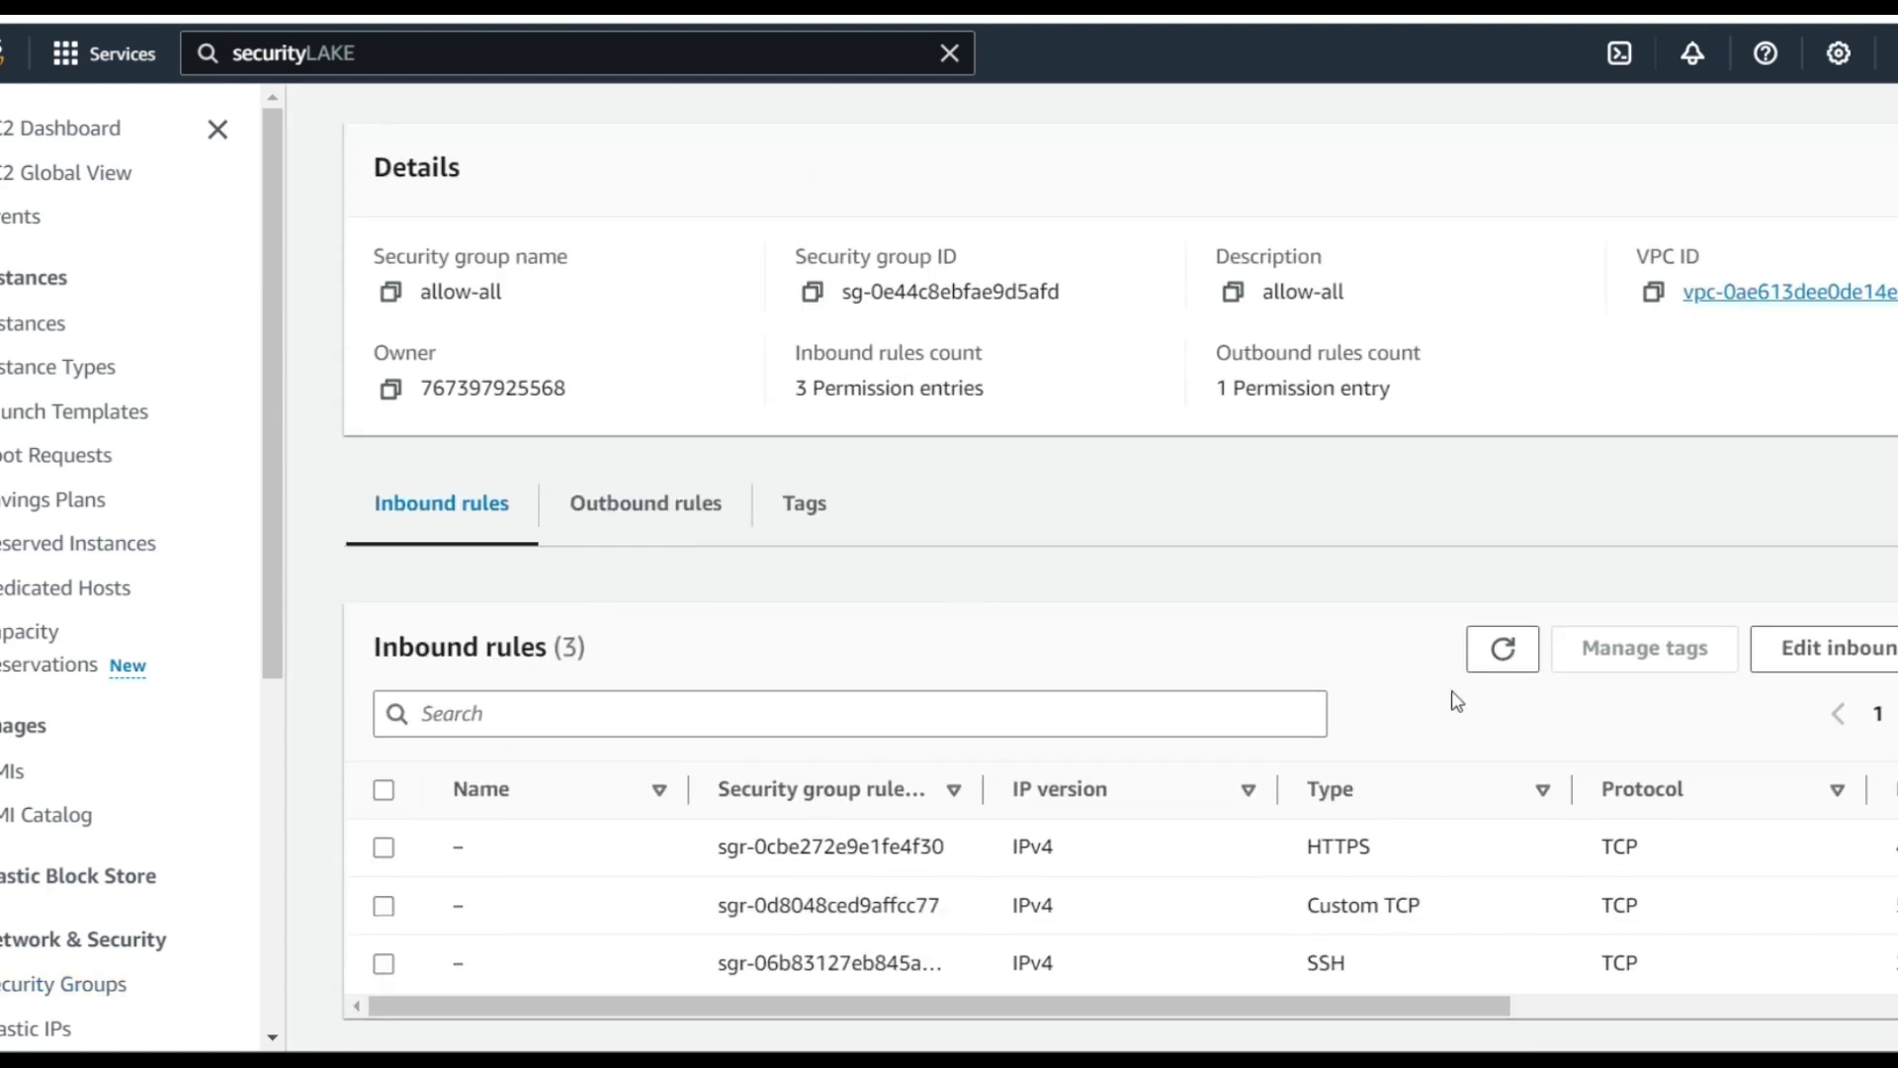
scroll(593, 709, "down", 1)
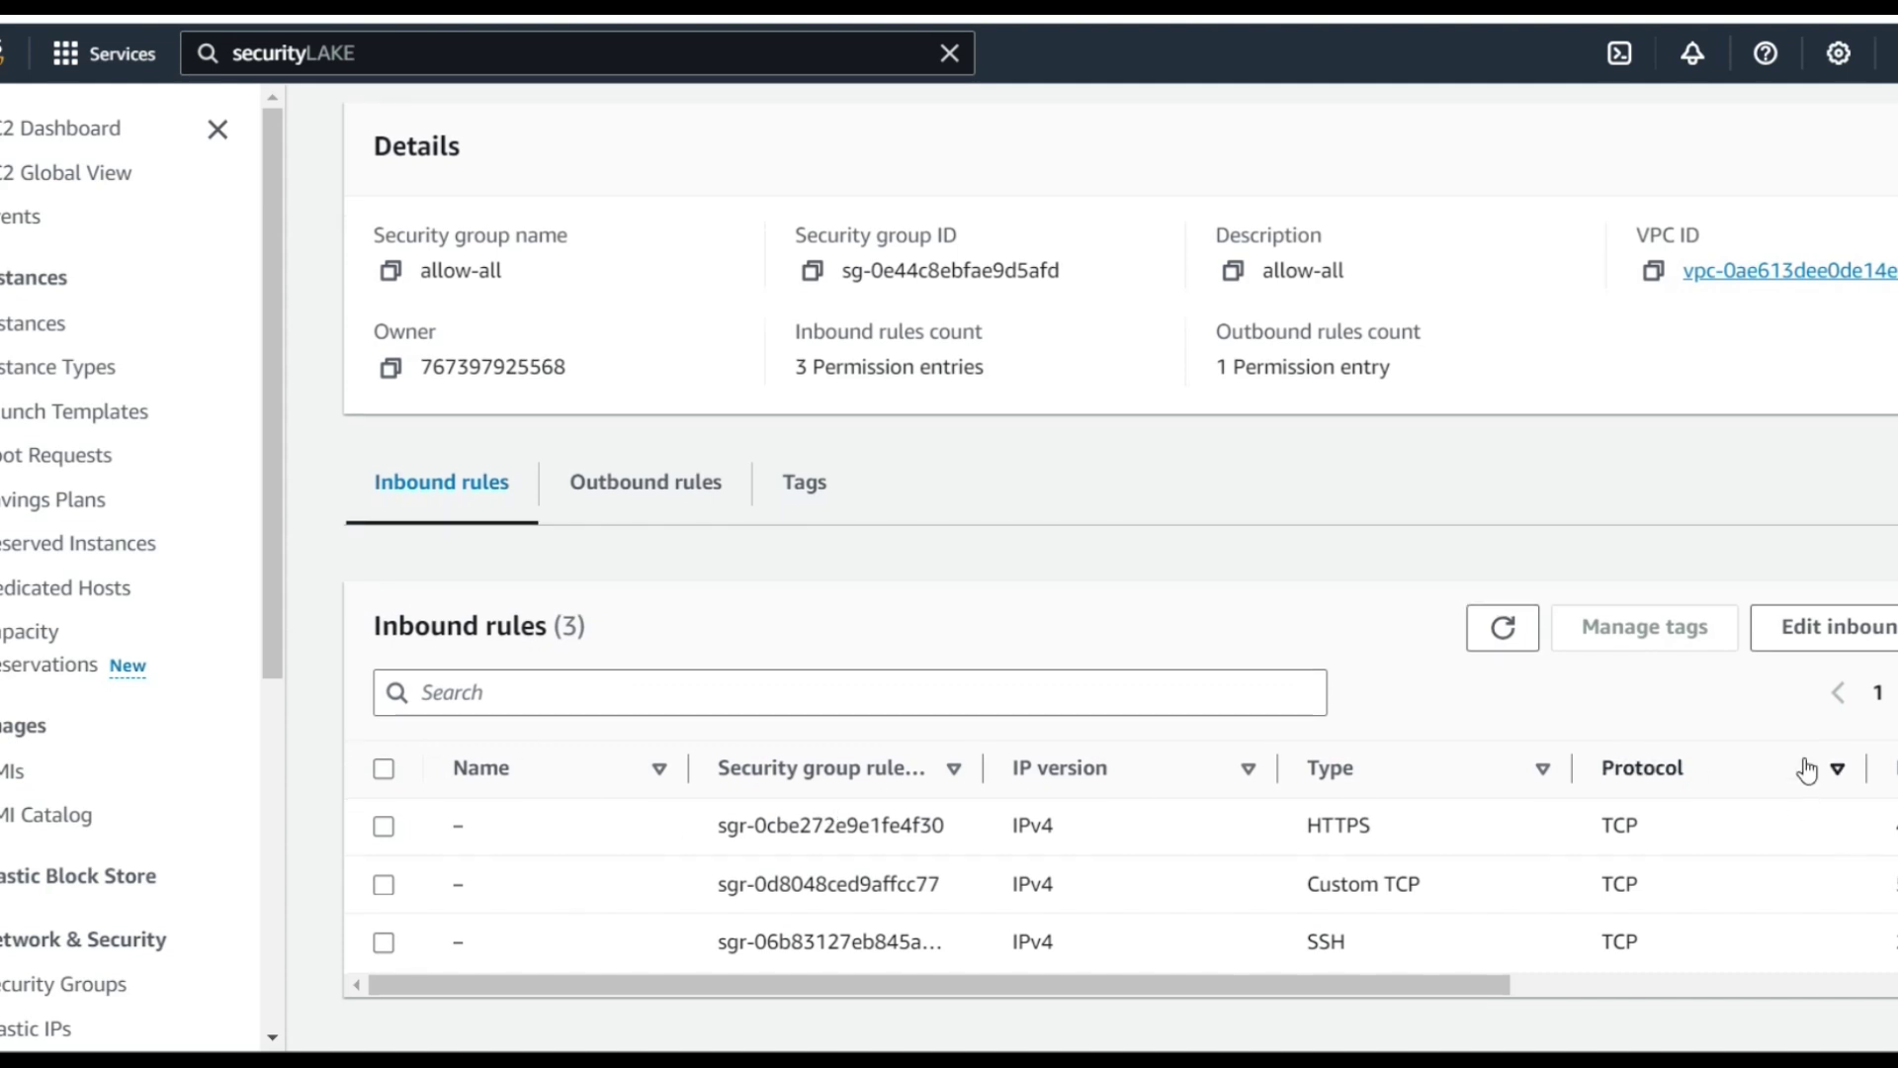
left_click(1841, 641)
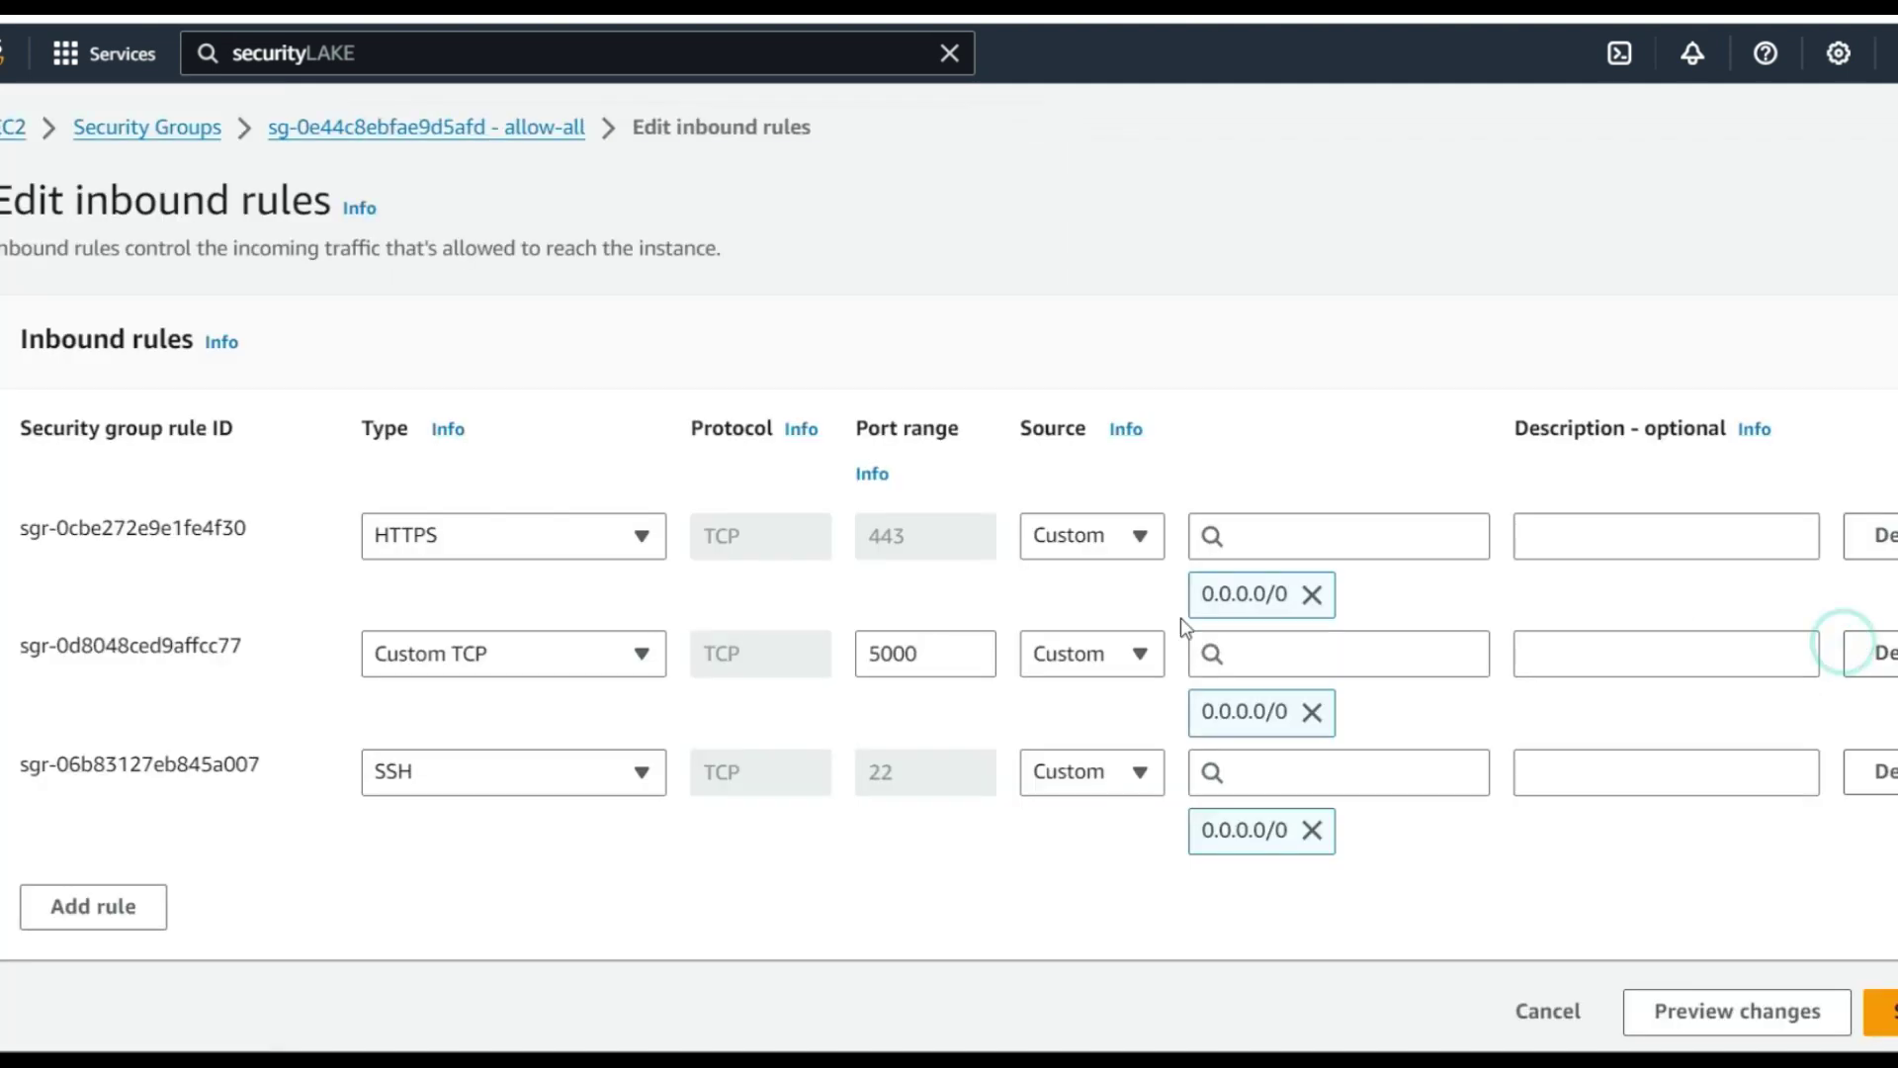
scroll(1040, 638, "down", 1)
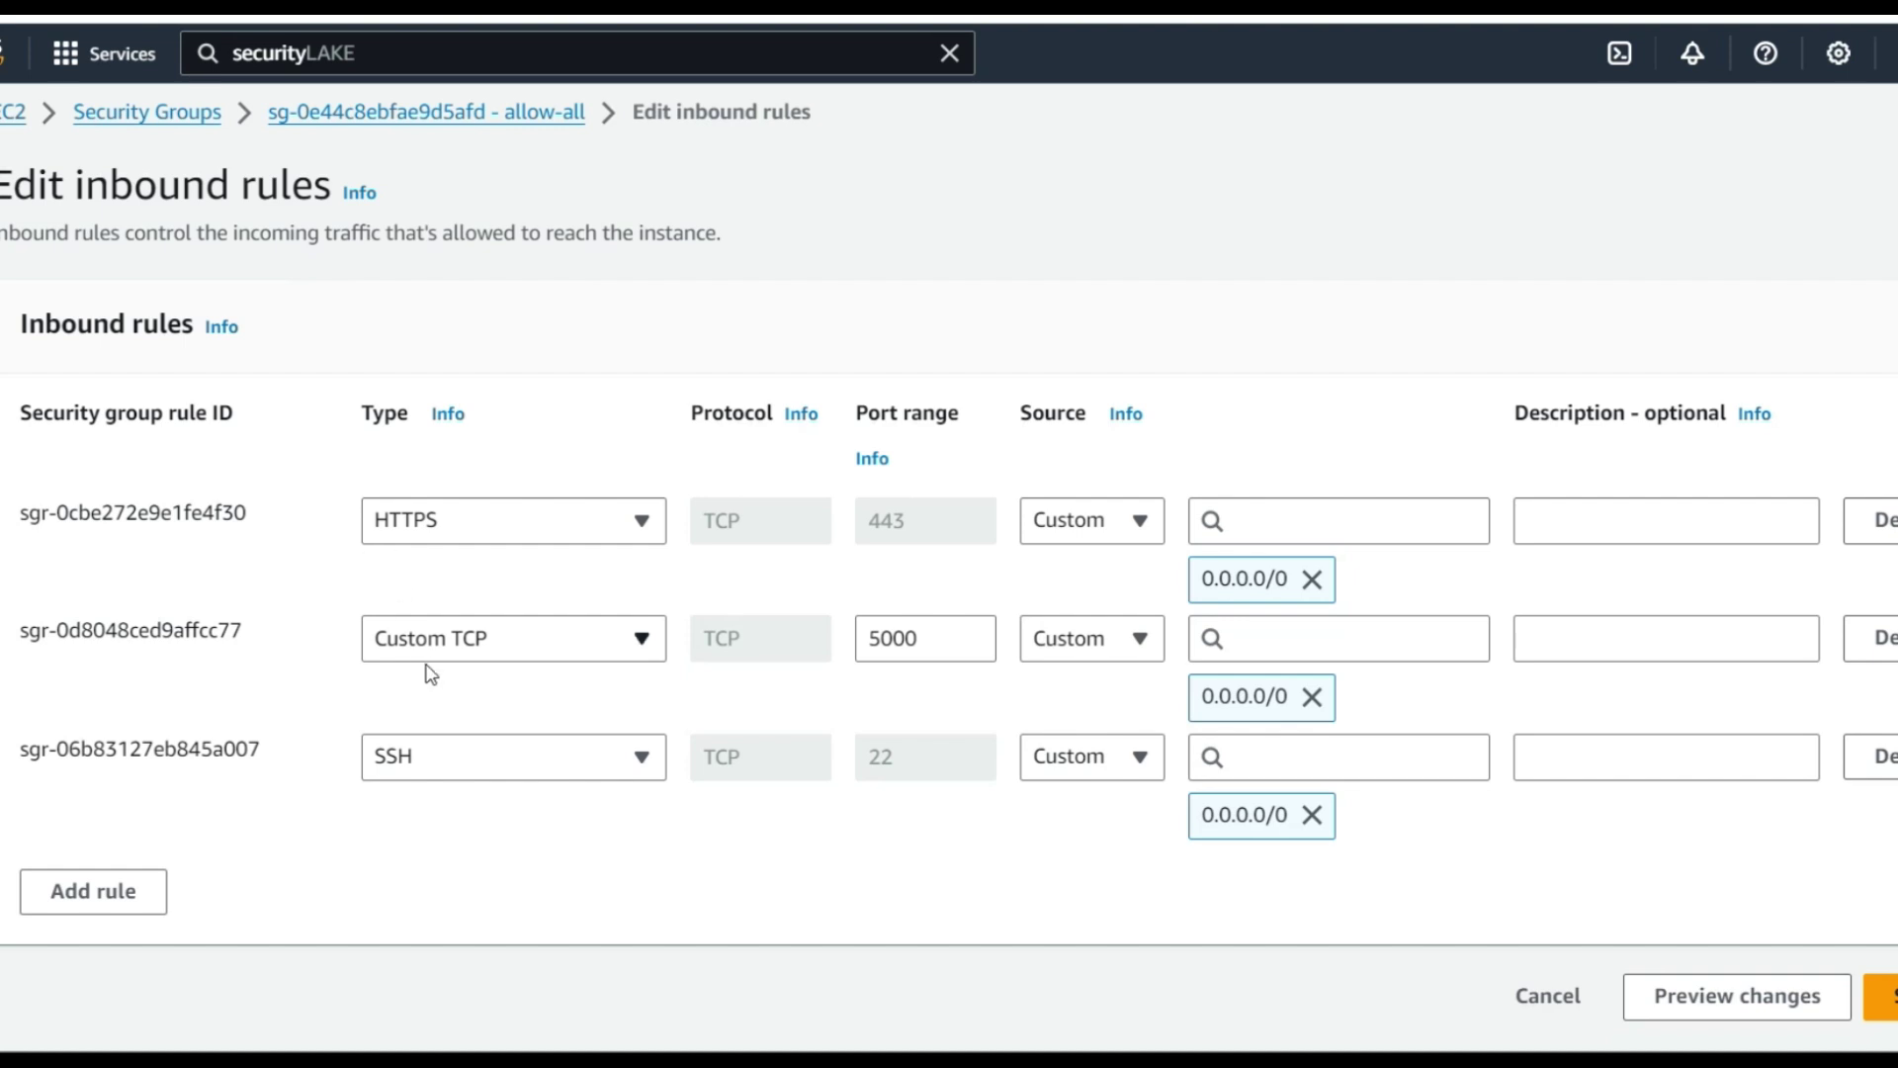
Set the source of the SSH, port 5000 Custom TCP and HTTPS inbound rules to Anywhere-IPv4 and try to save the rules
left_click(1144, 758)
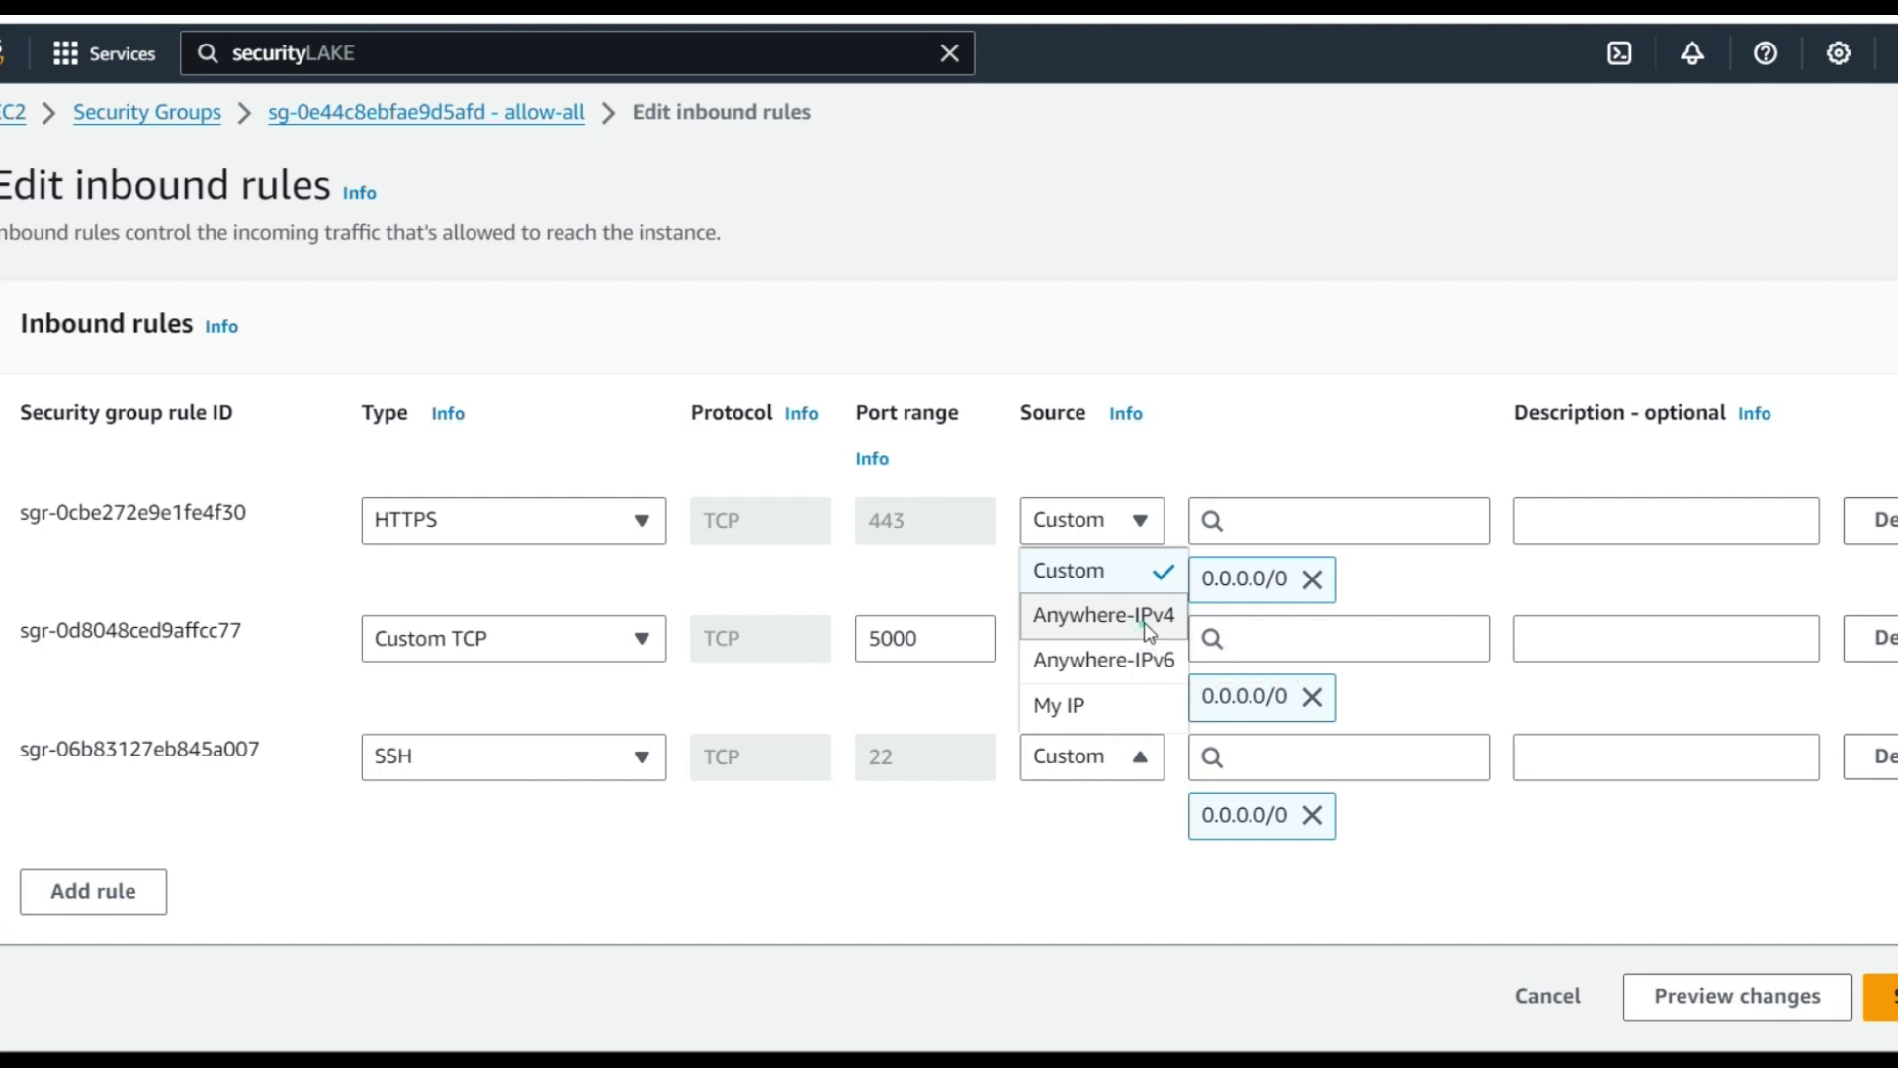
left_click(1144, 633)
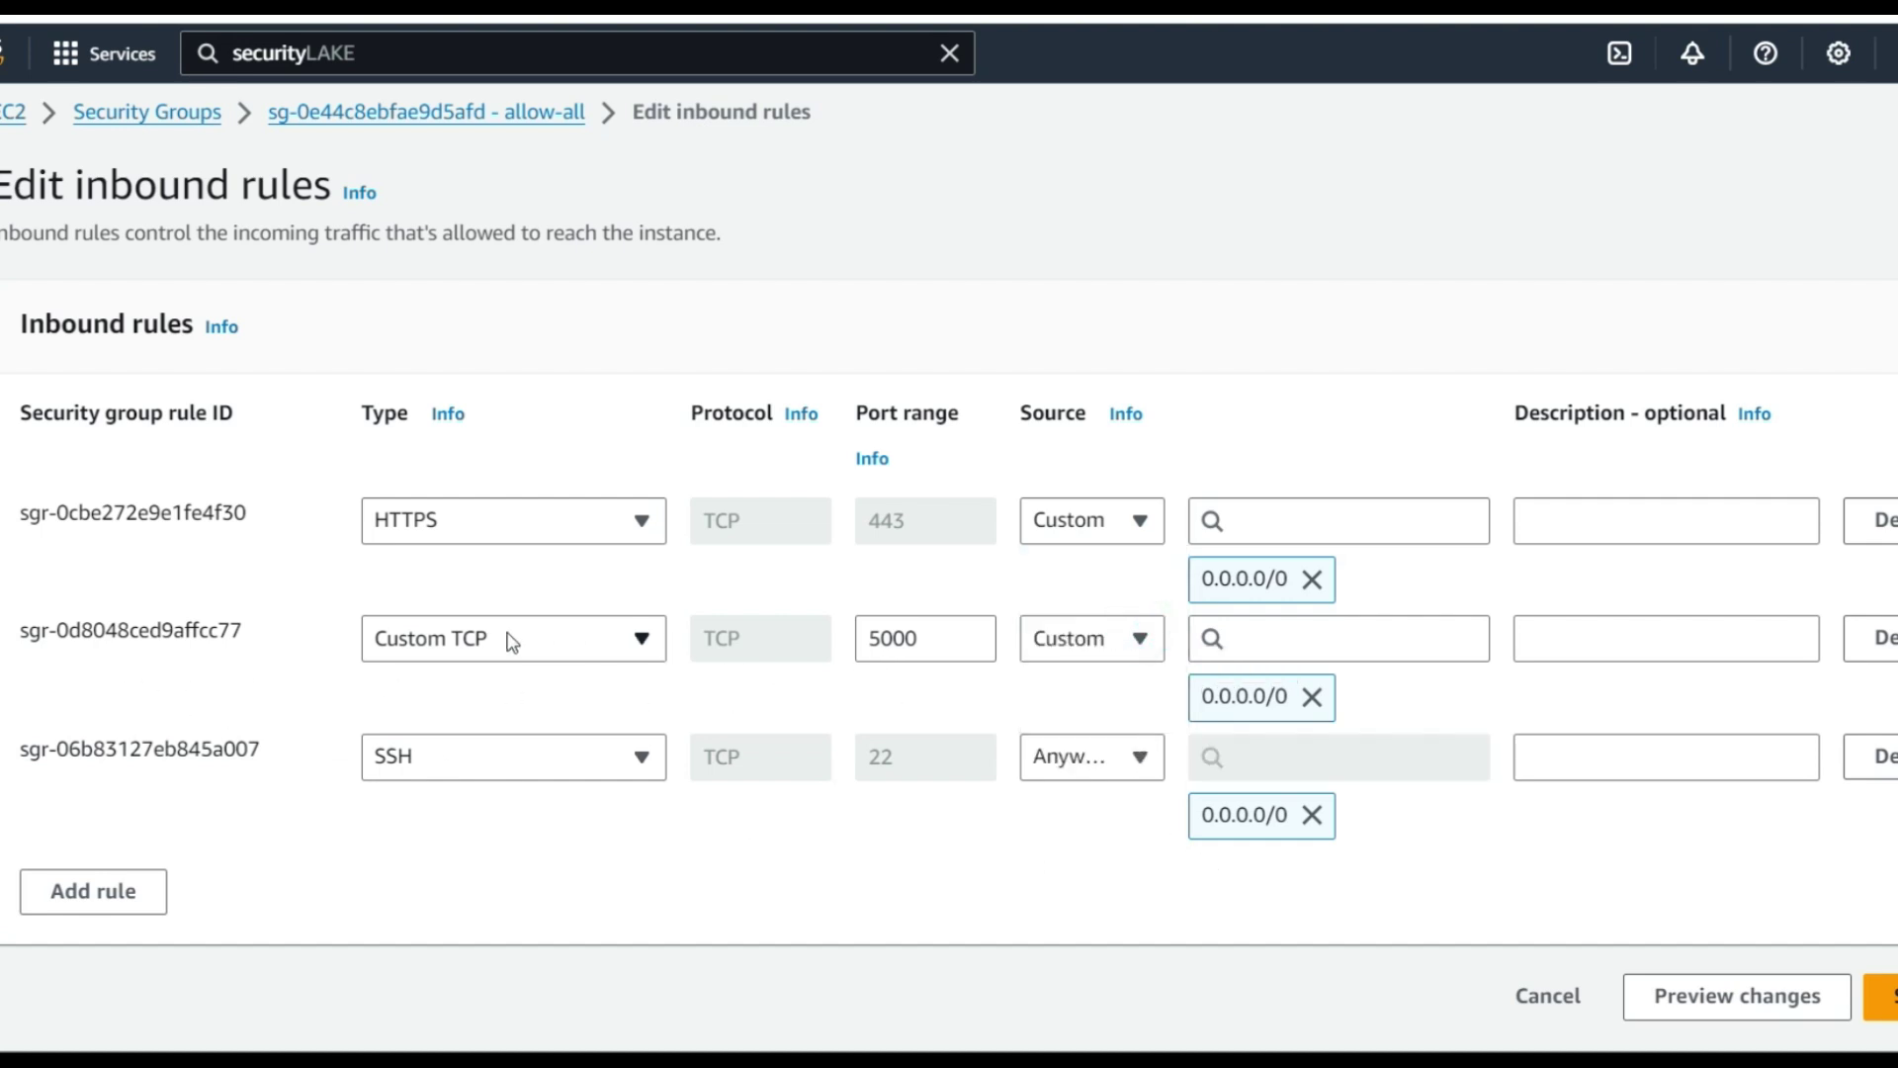
left_click(1139, 639)
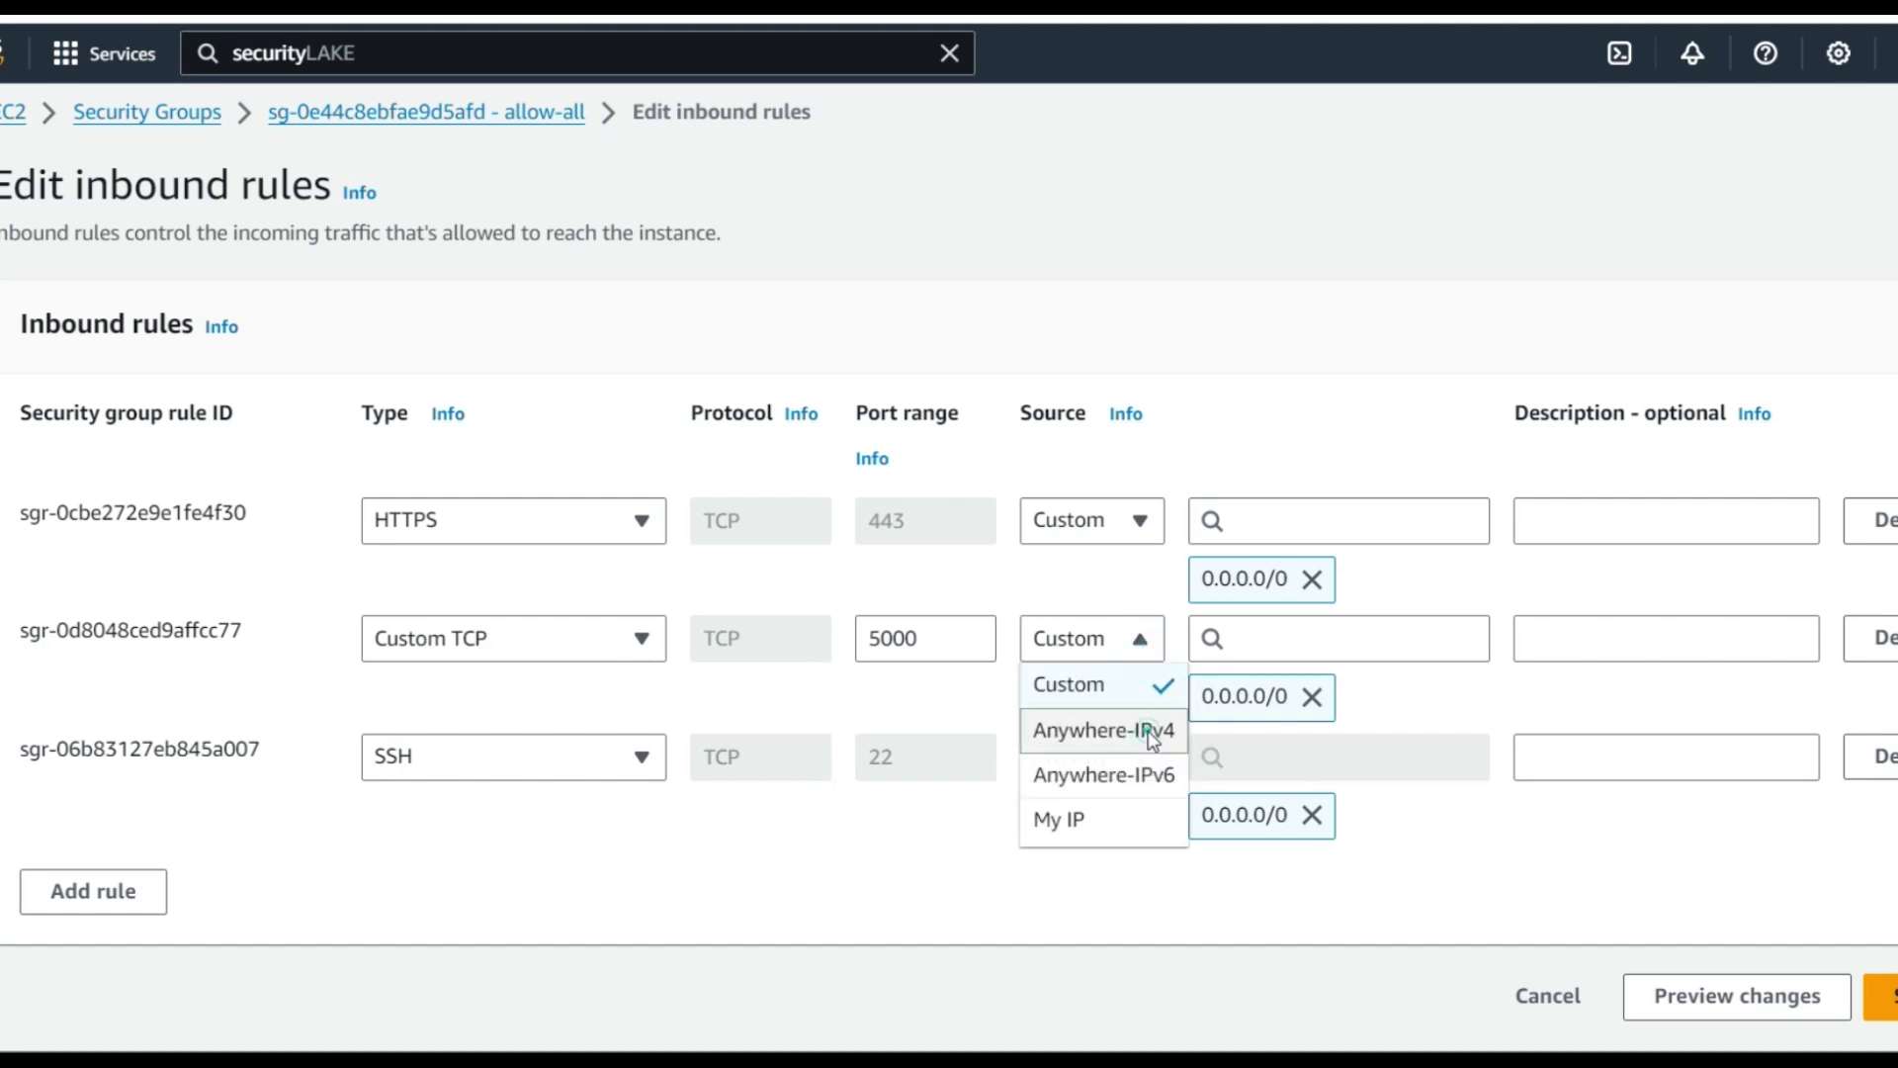
left_click(1150, 736)
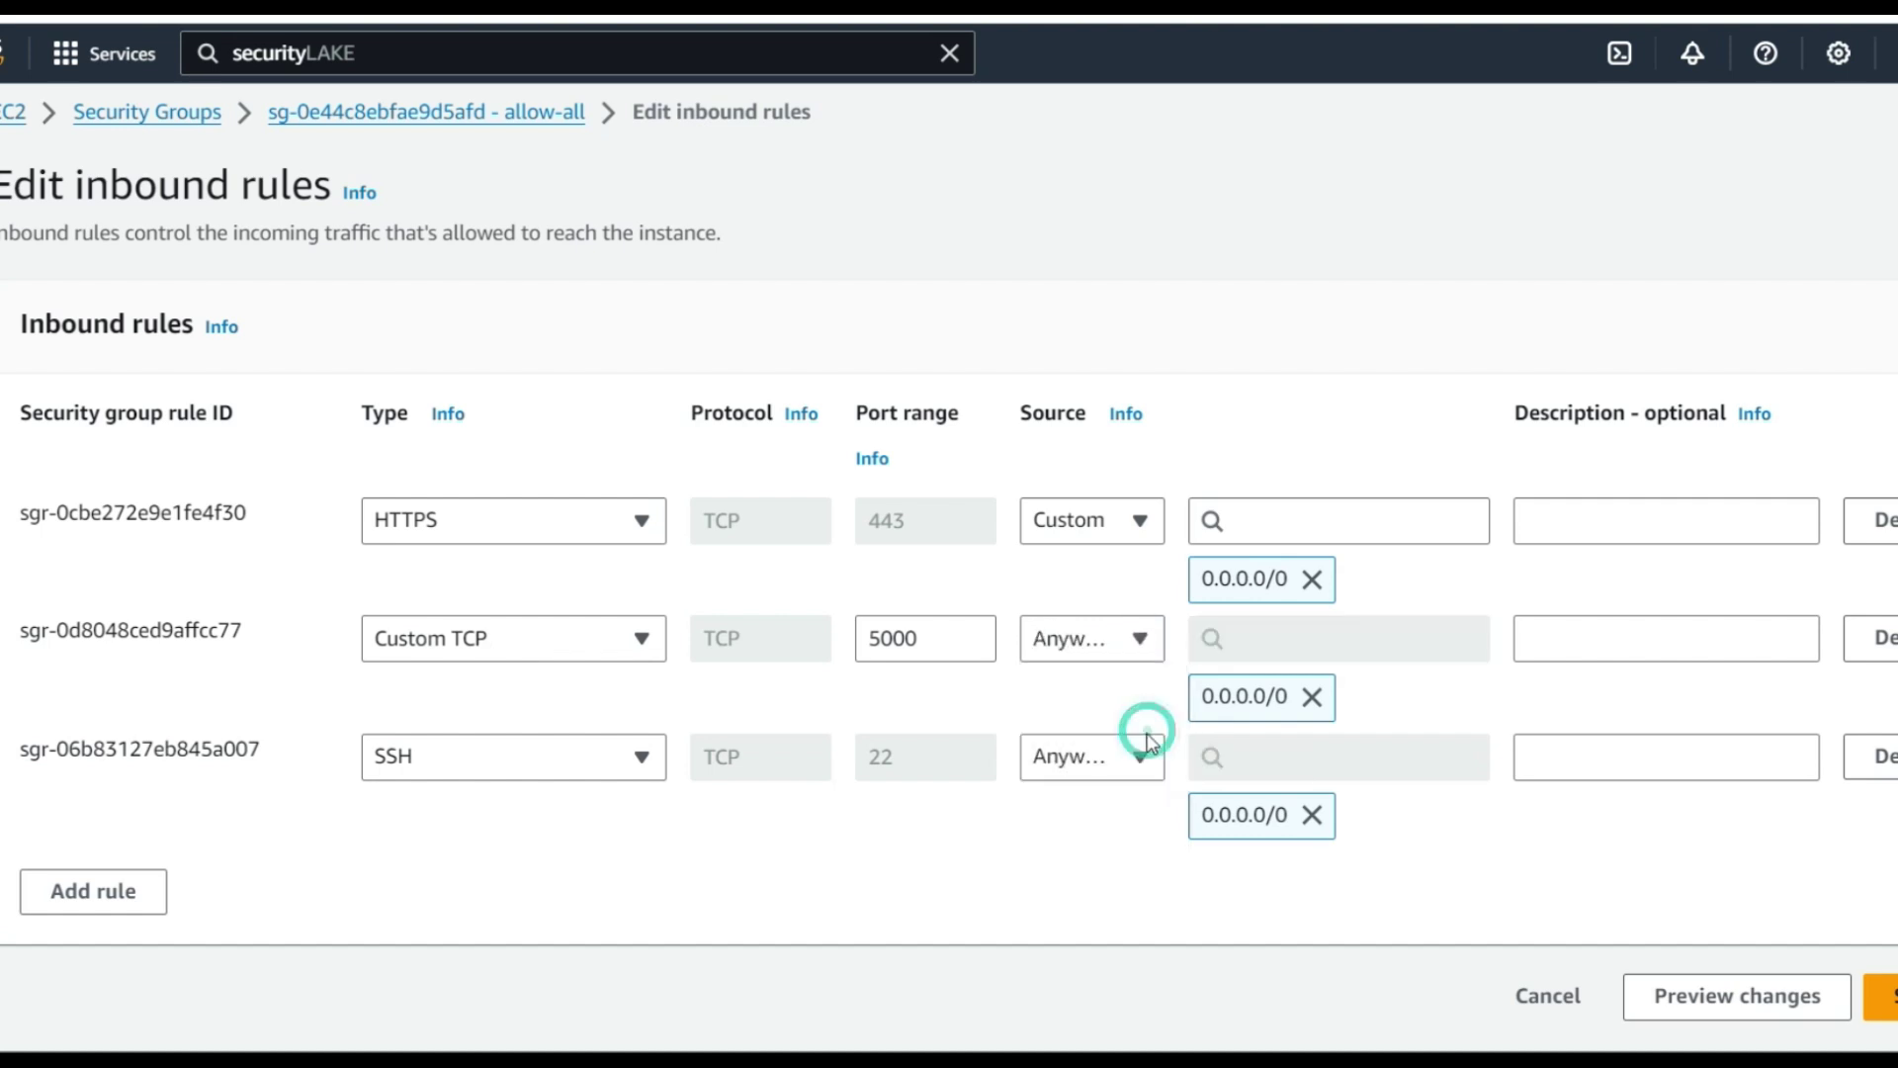
left_click(645, 524)
left_click(644, 522)
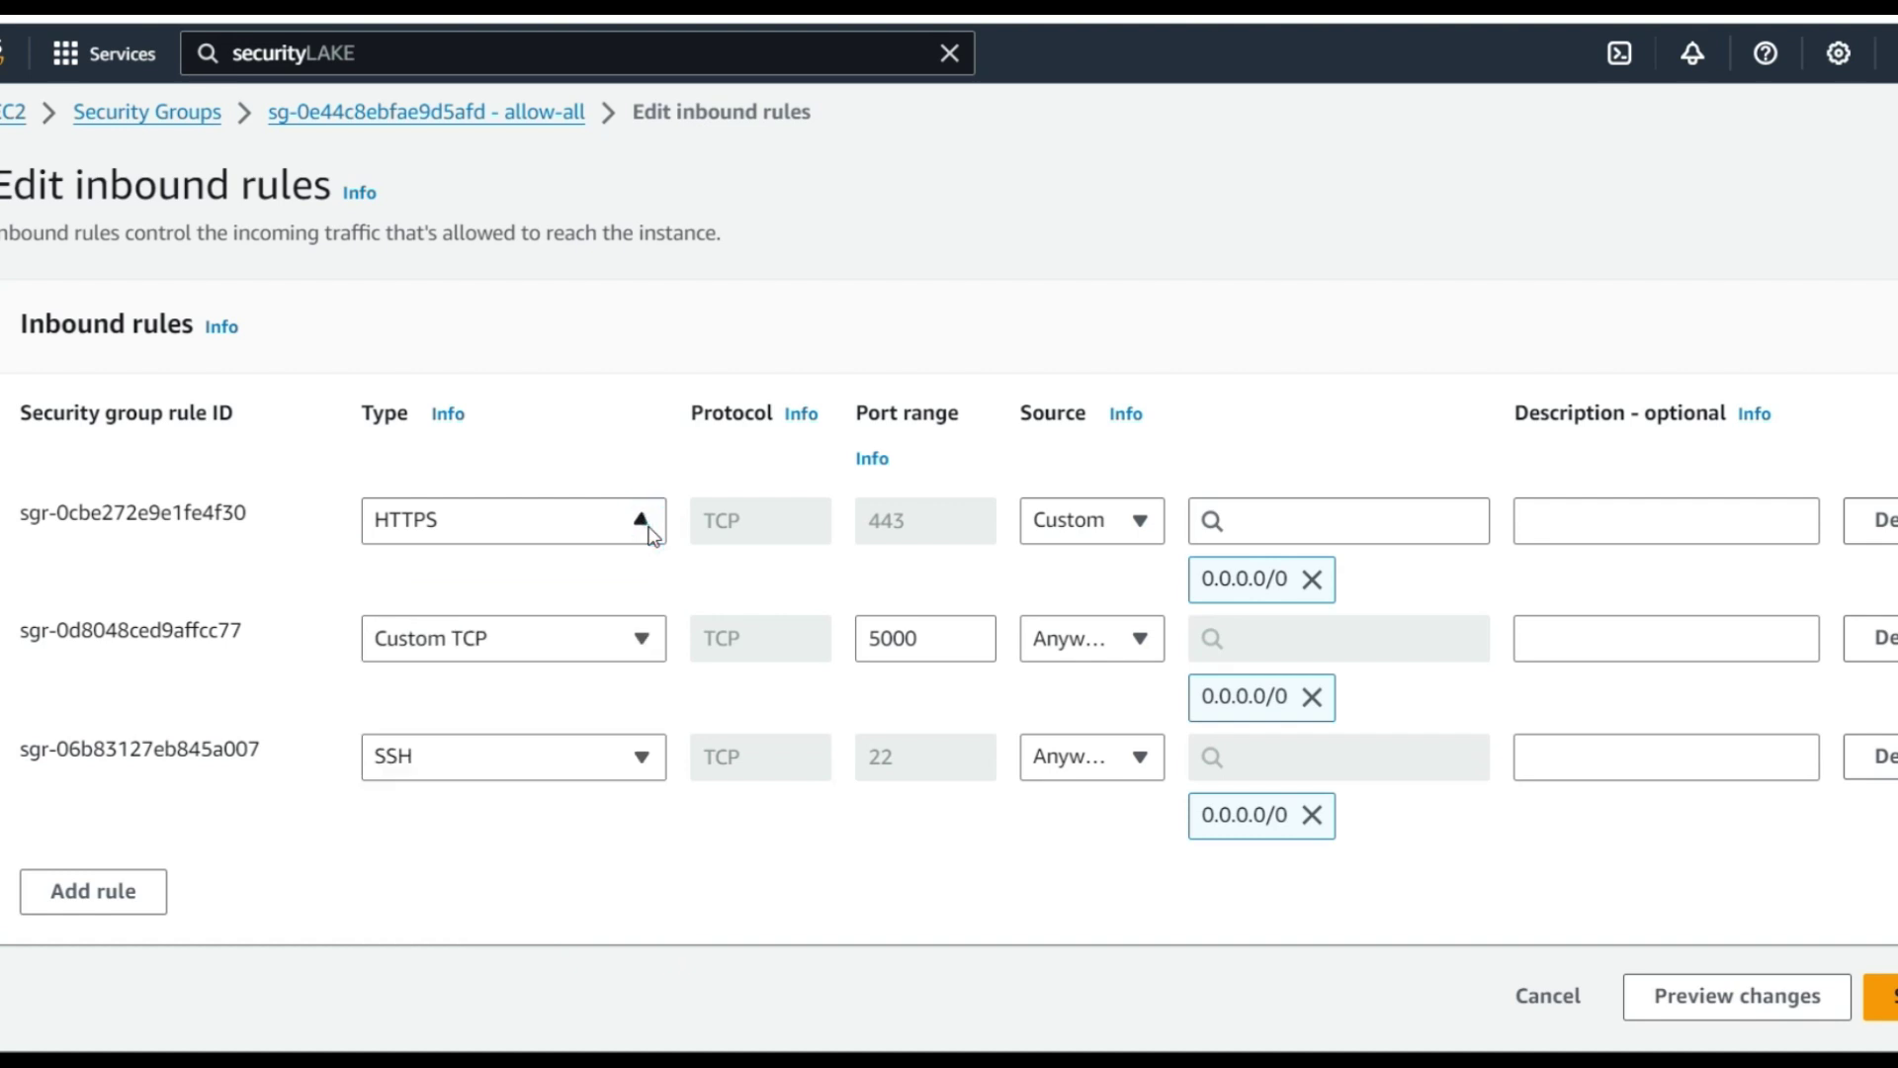
left_click(1137, 520)
left_click(1137, 625)
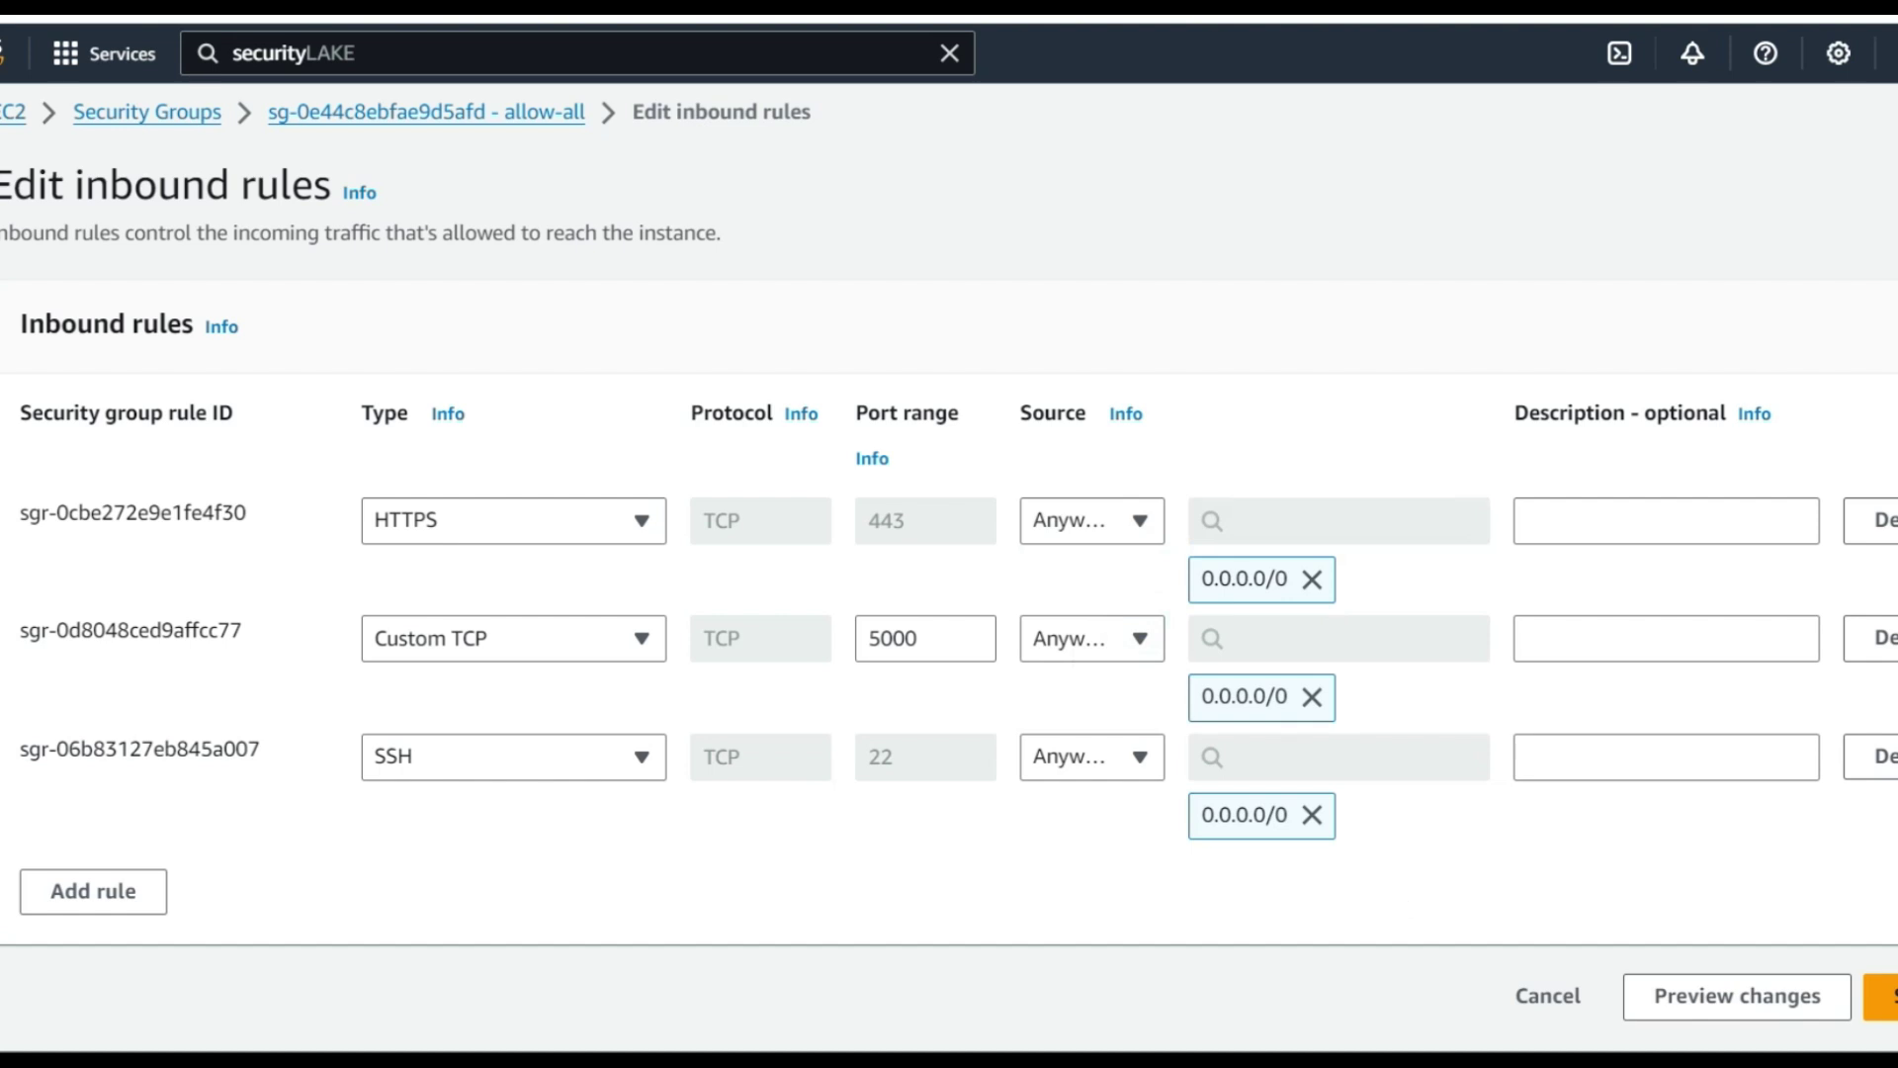
left_click(1883, 997)
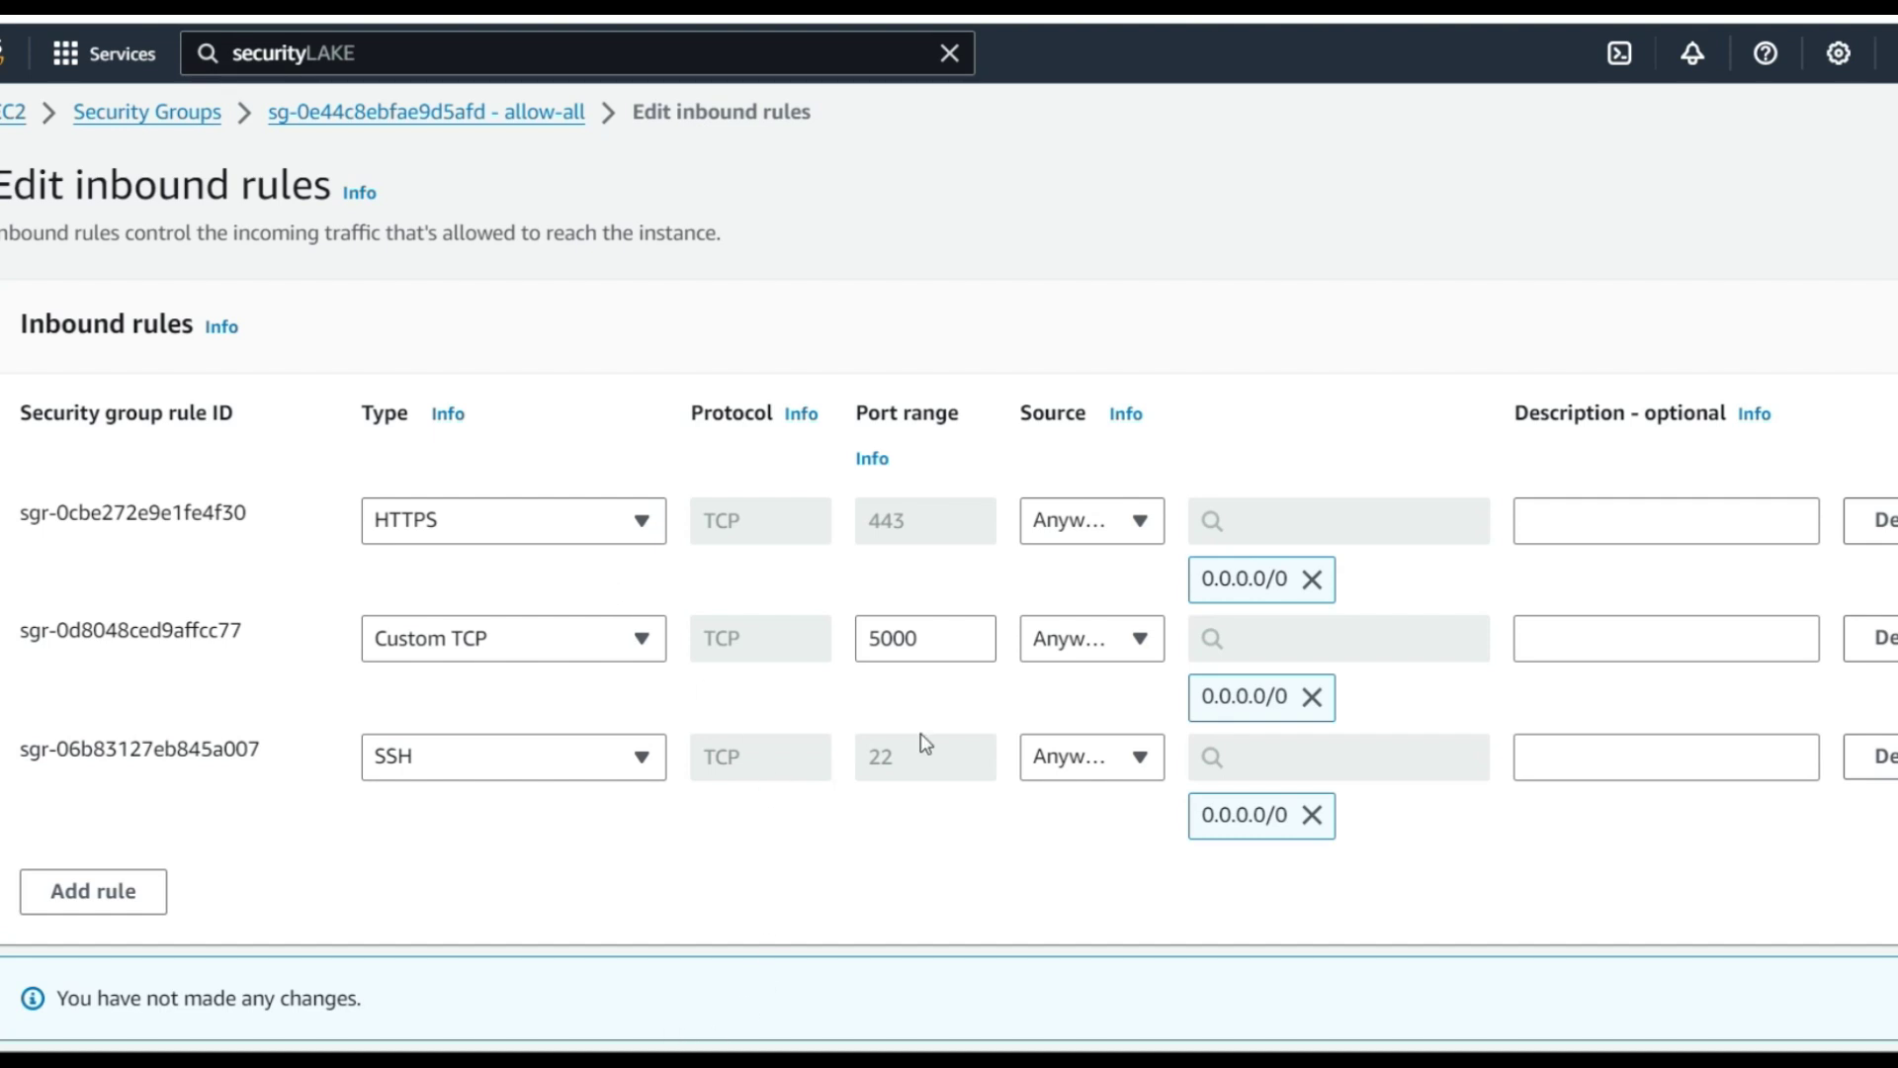
Return to the EC2 instances list and open the instance summary of flaskinstance
left_click(12, 115)
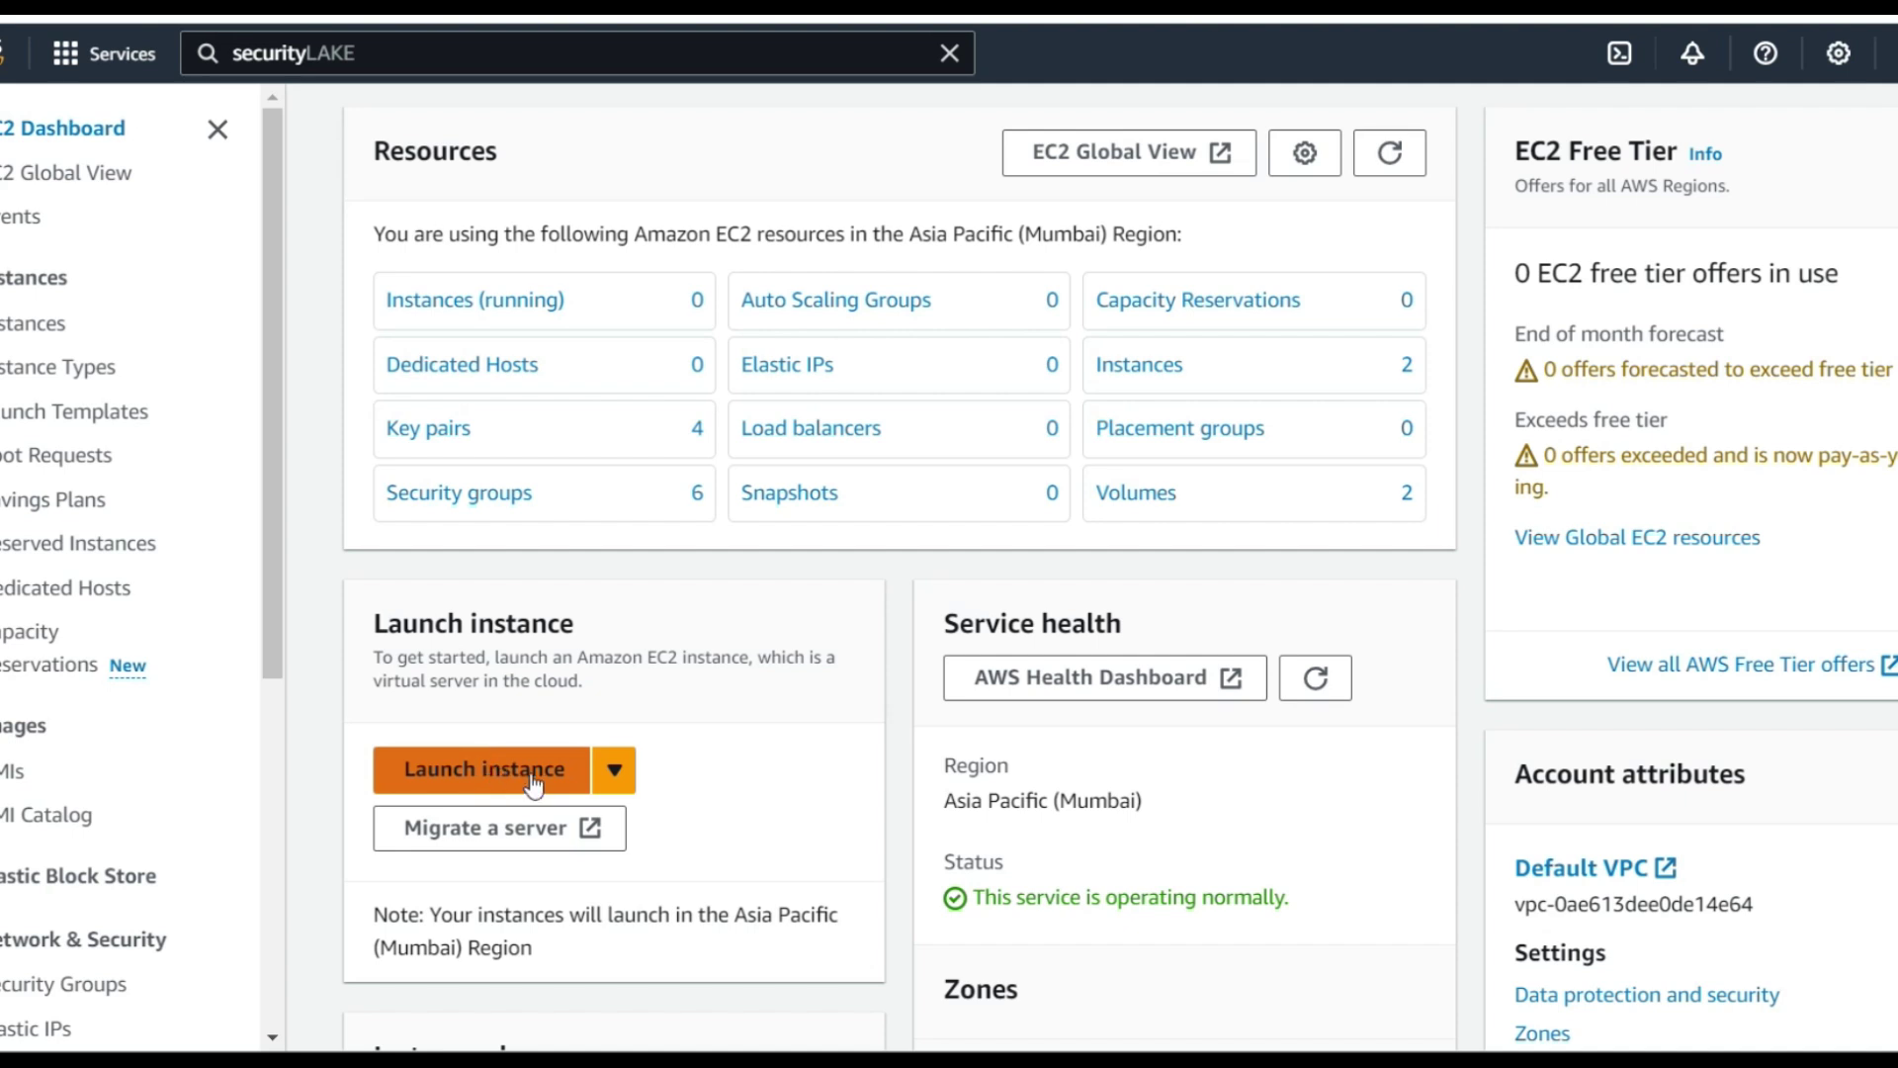
scroll(534, 784, "down", 4)
scroll(534, 784, "up", 4)
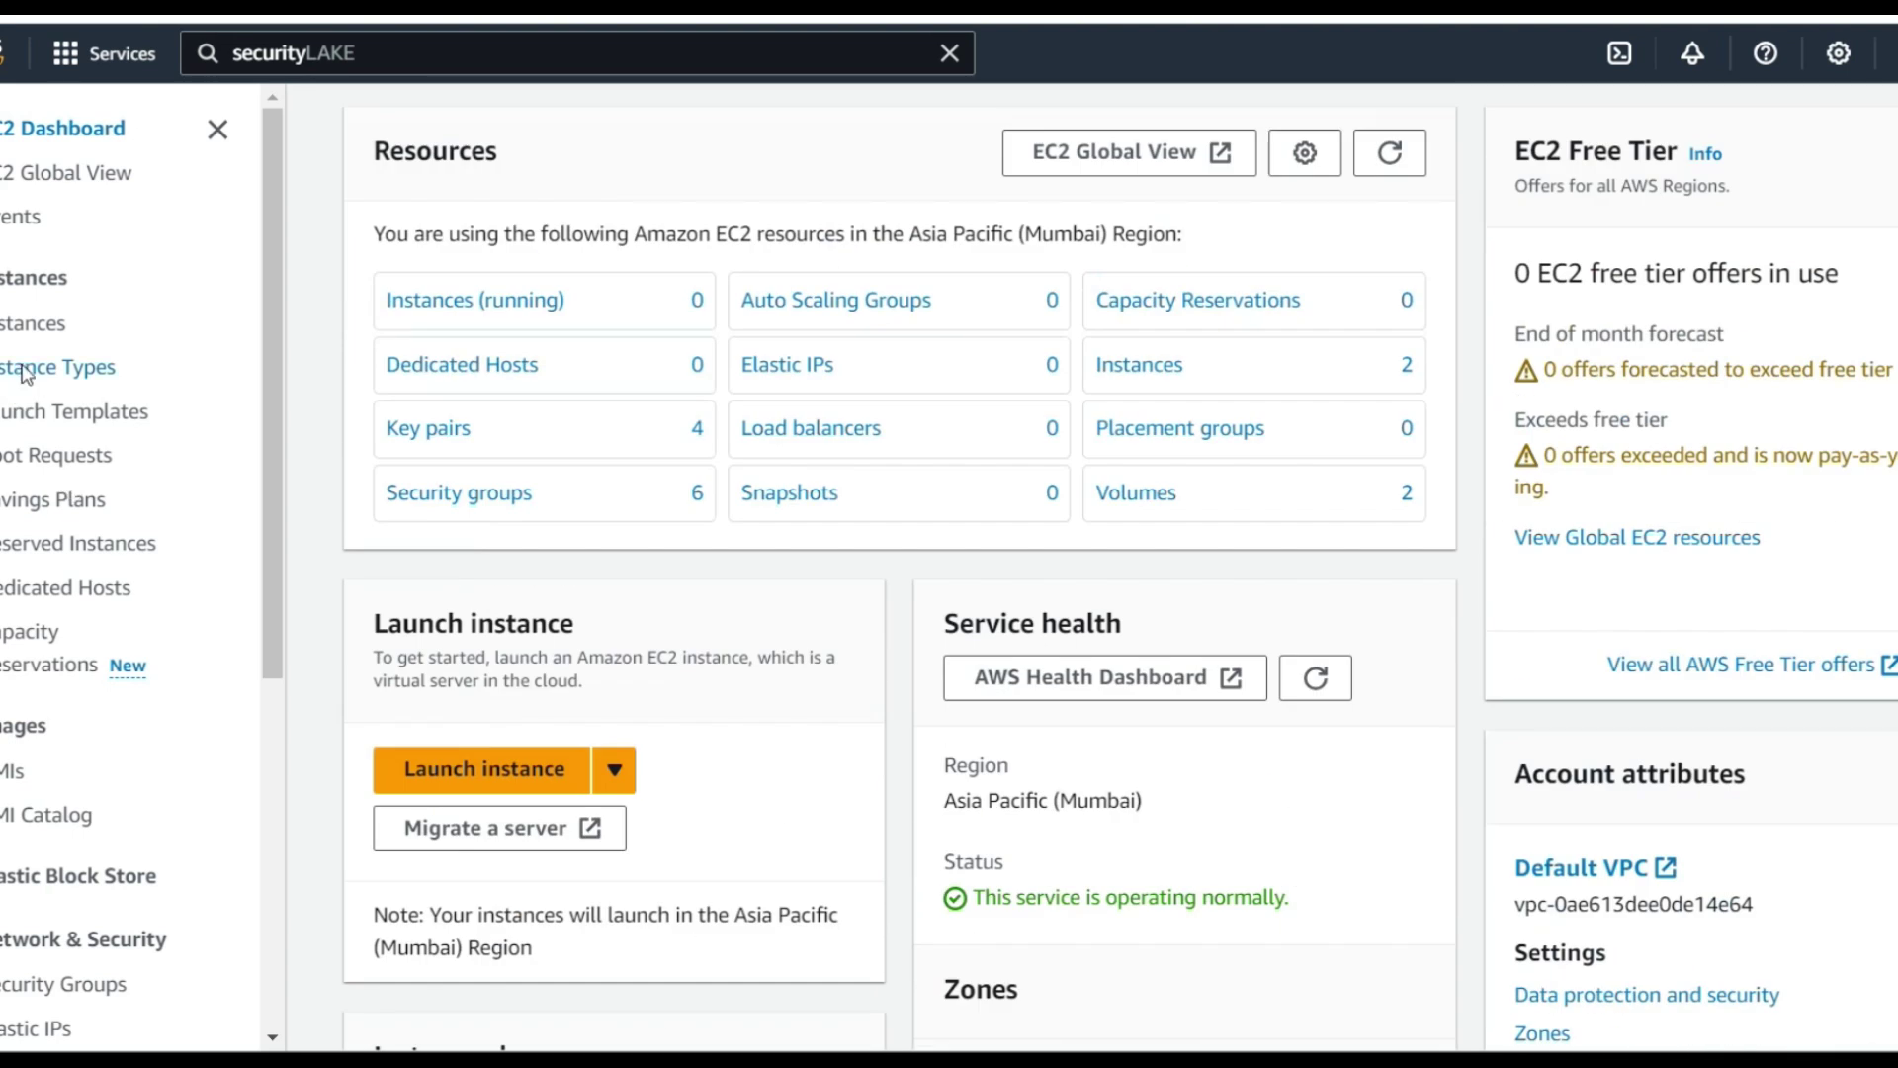
left_click(25, 372)
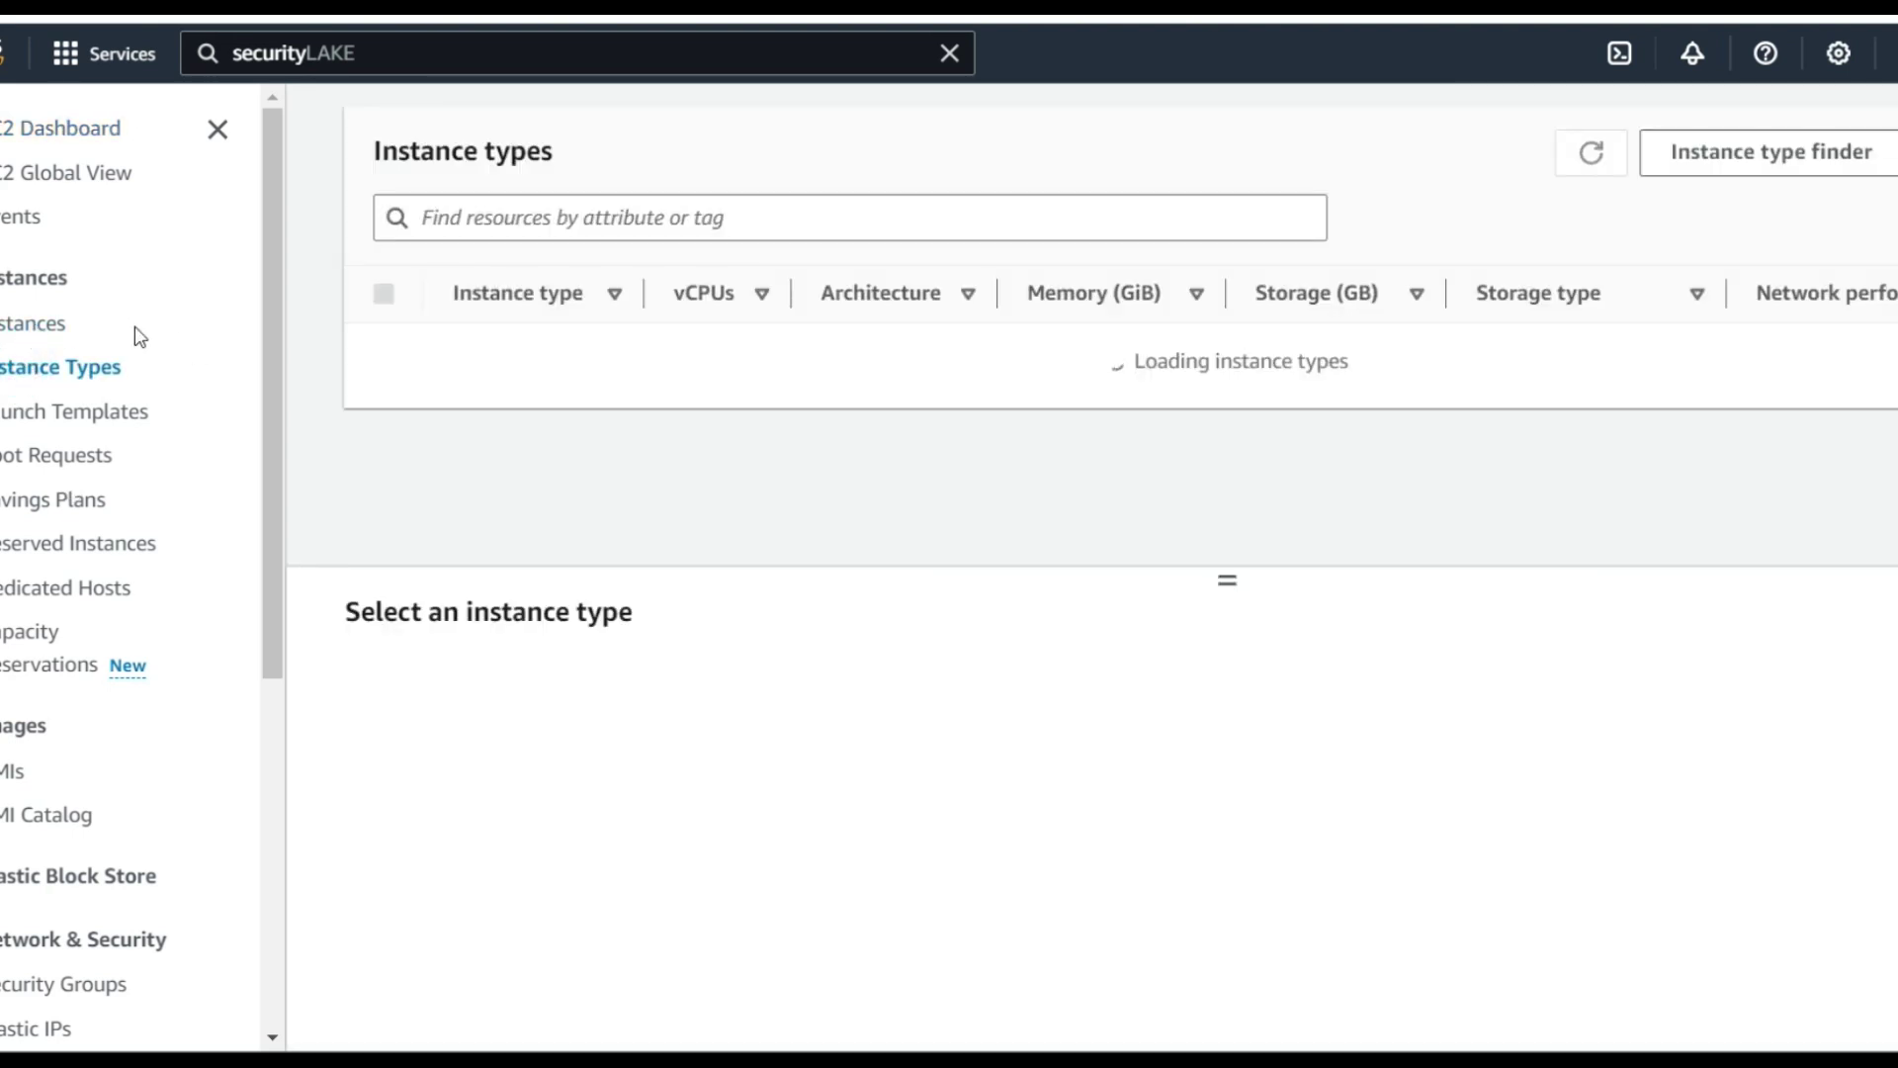
left_click(12, 326)
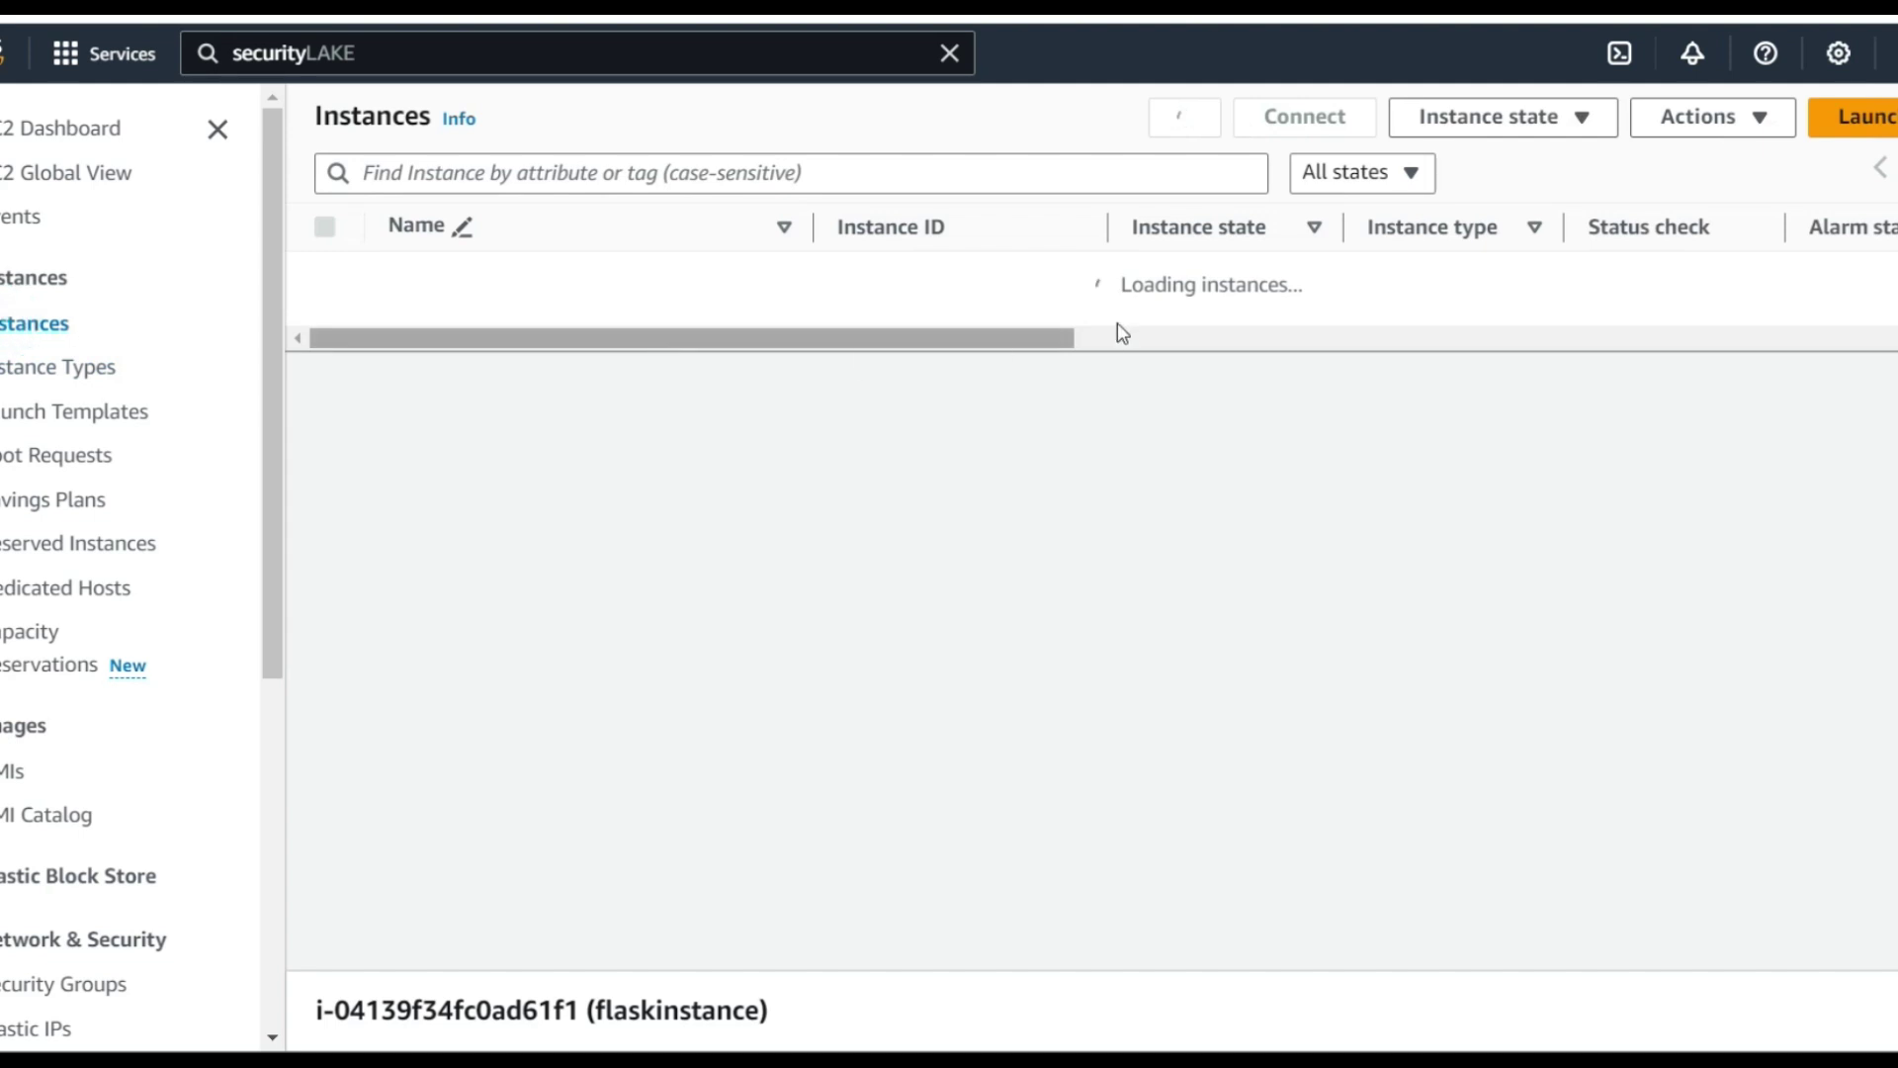
left_click(957, 381)
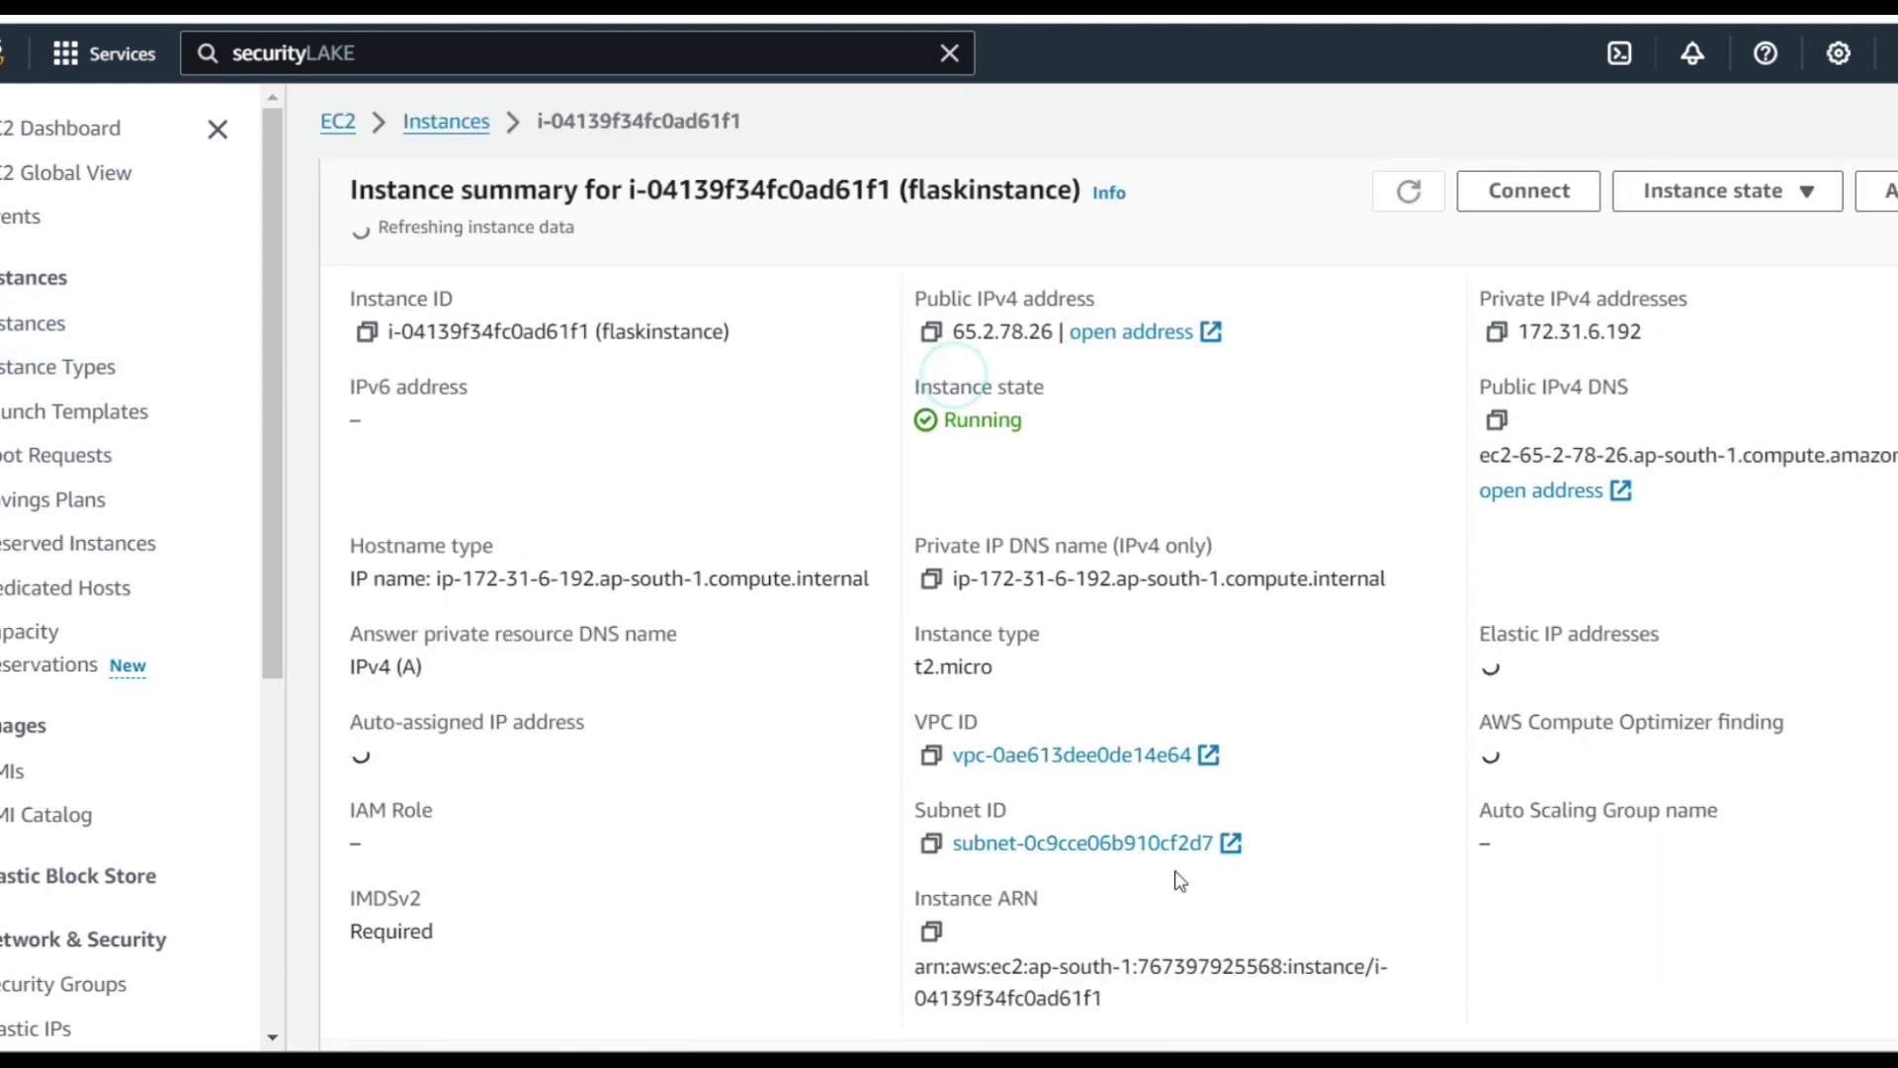
Copy the instance's public IPv4 address, switch to PuTTY and enter 65.2.78.26 as the host name
left_click_drag(952, 322, 1049, 314)
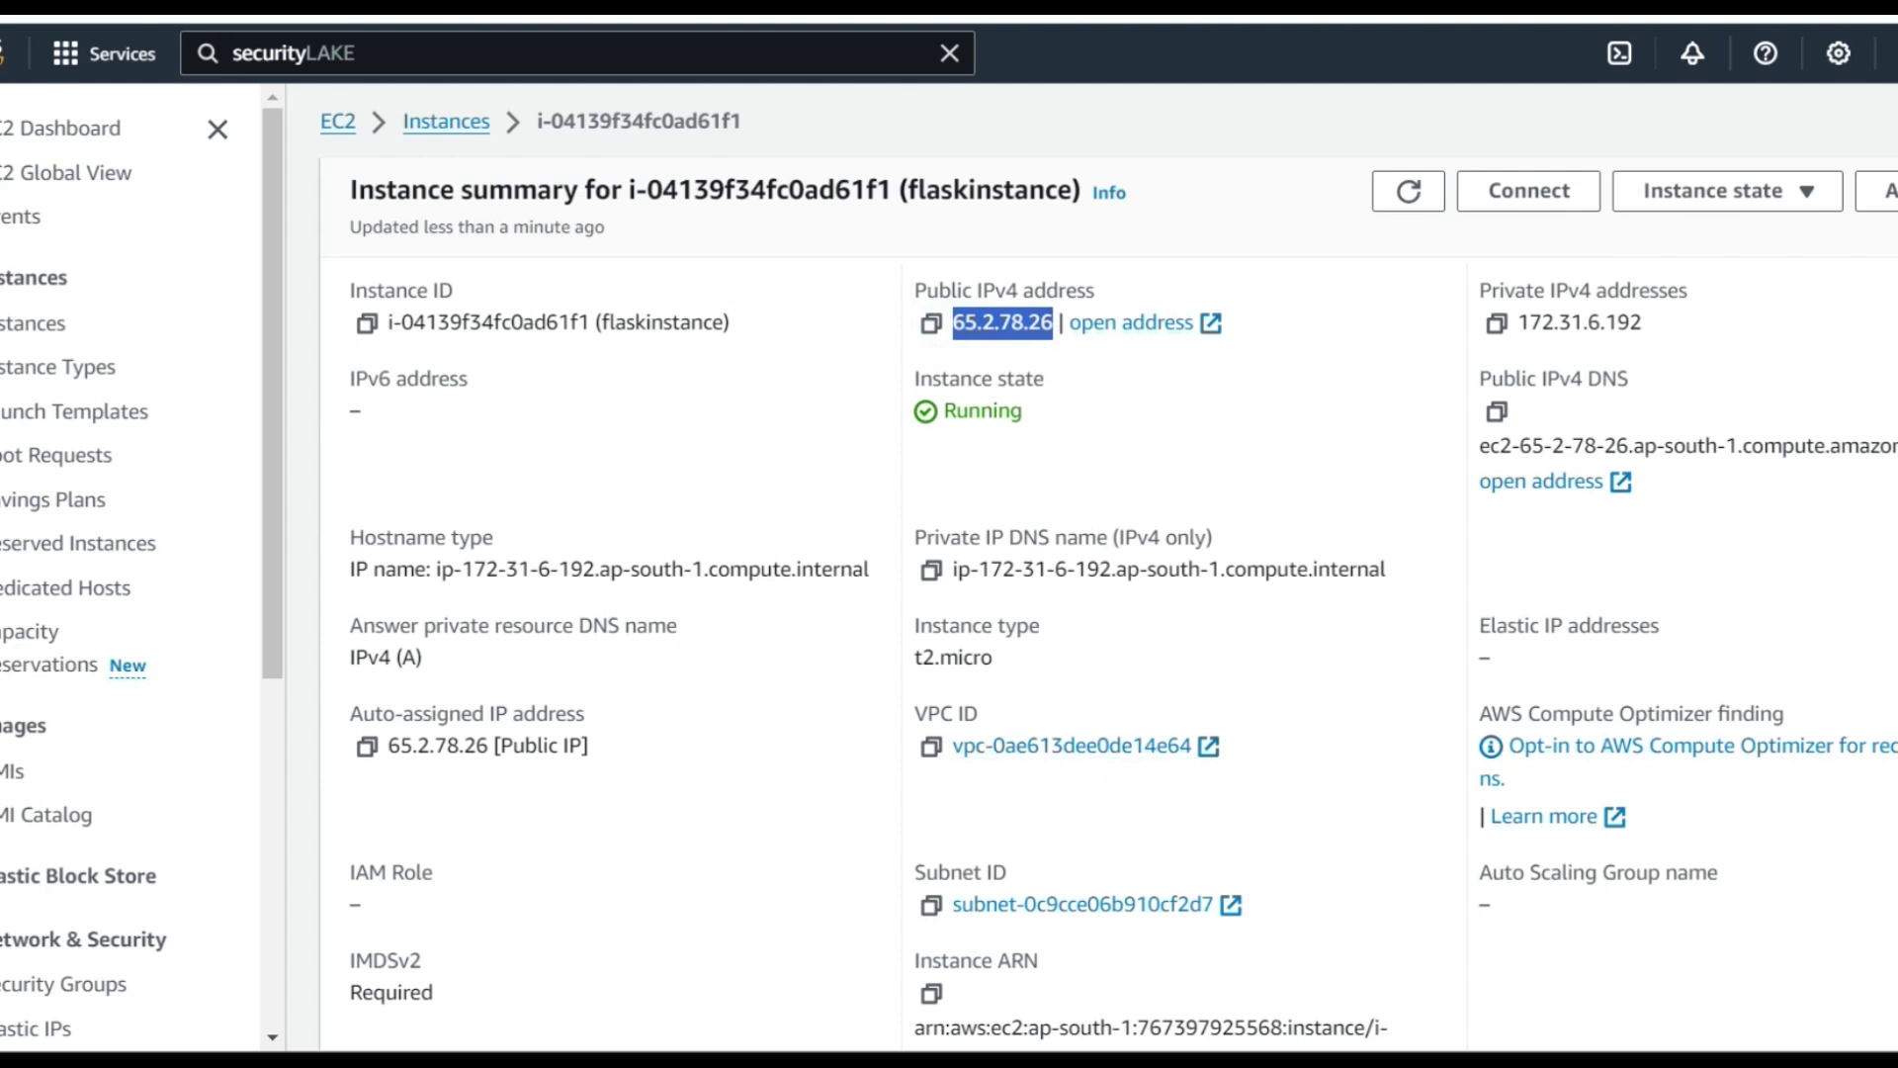
key("super")
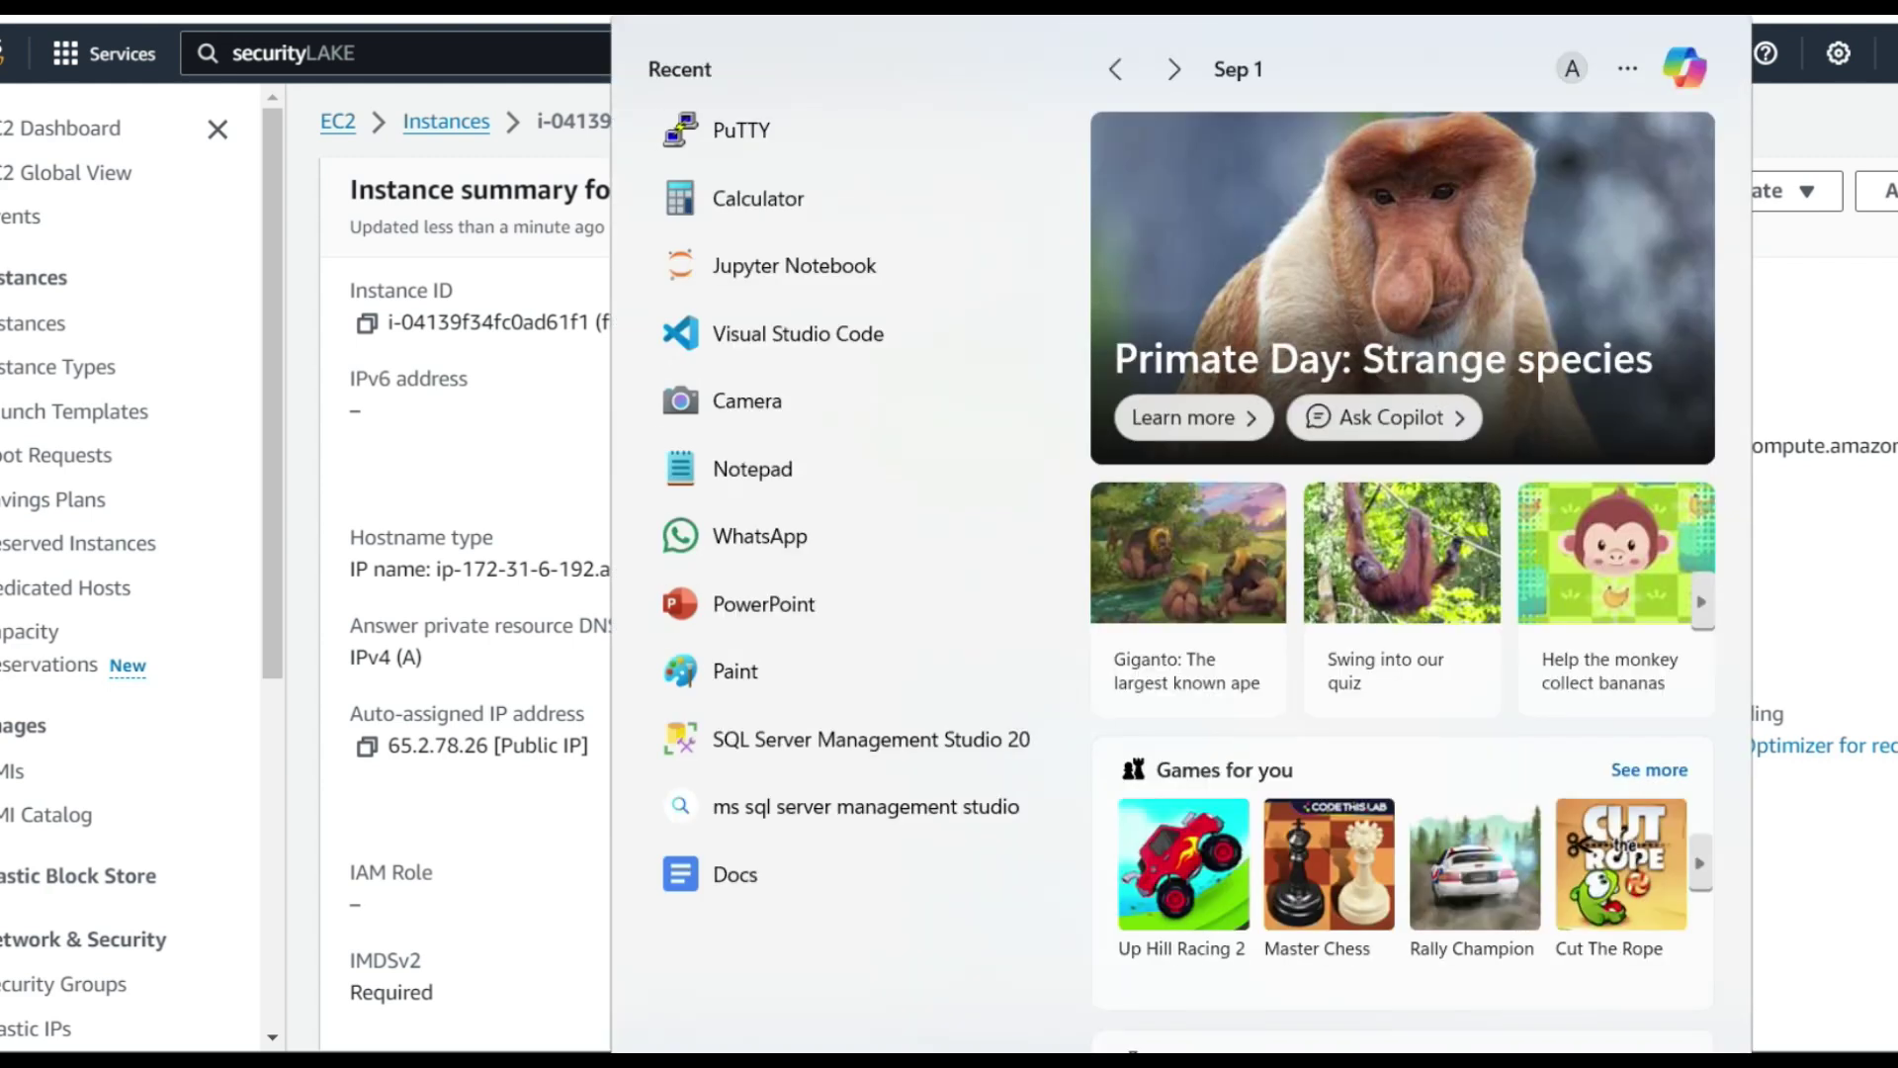
type("pu")
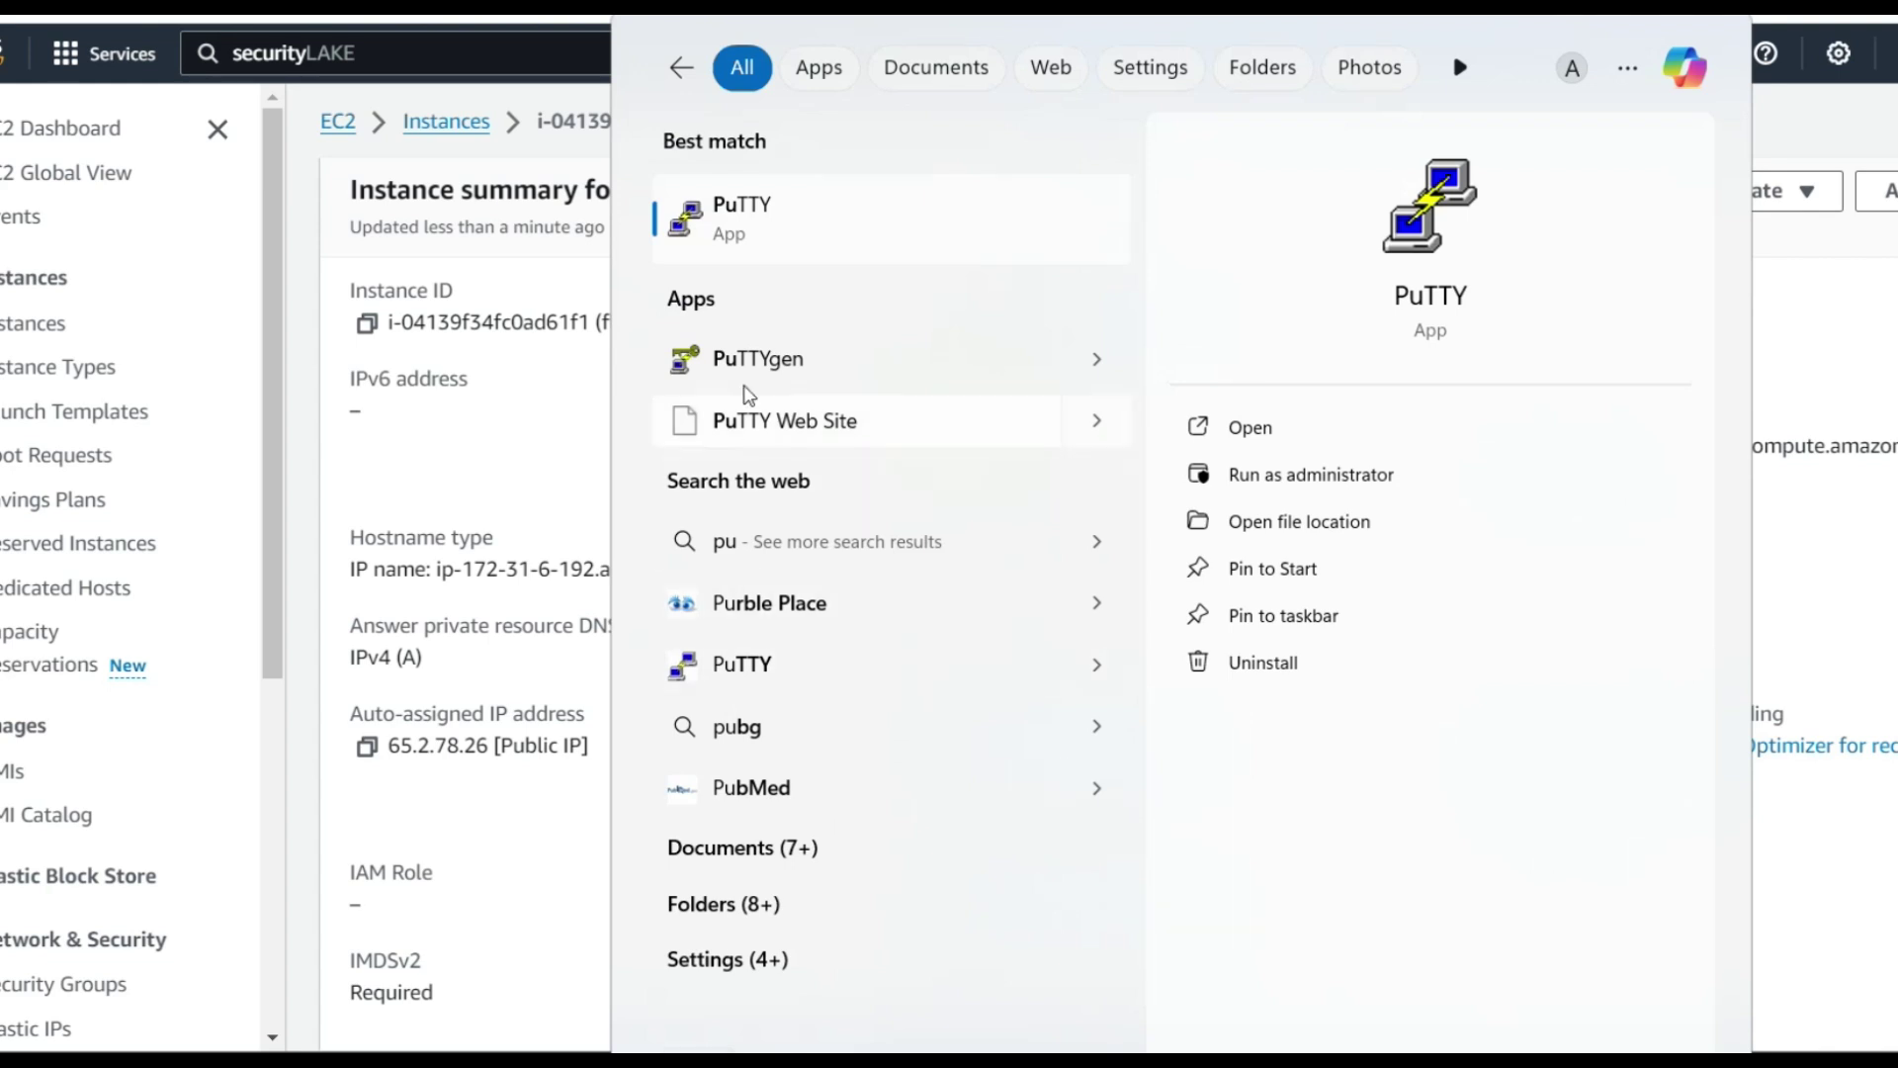
left_click(751, 226)
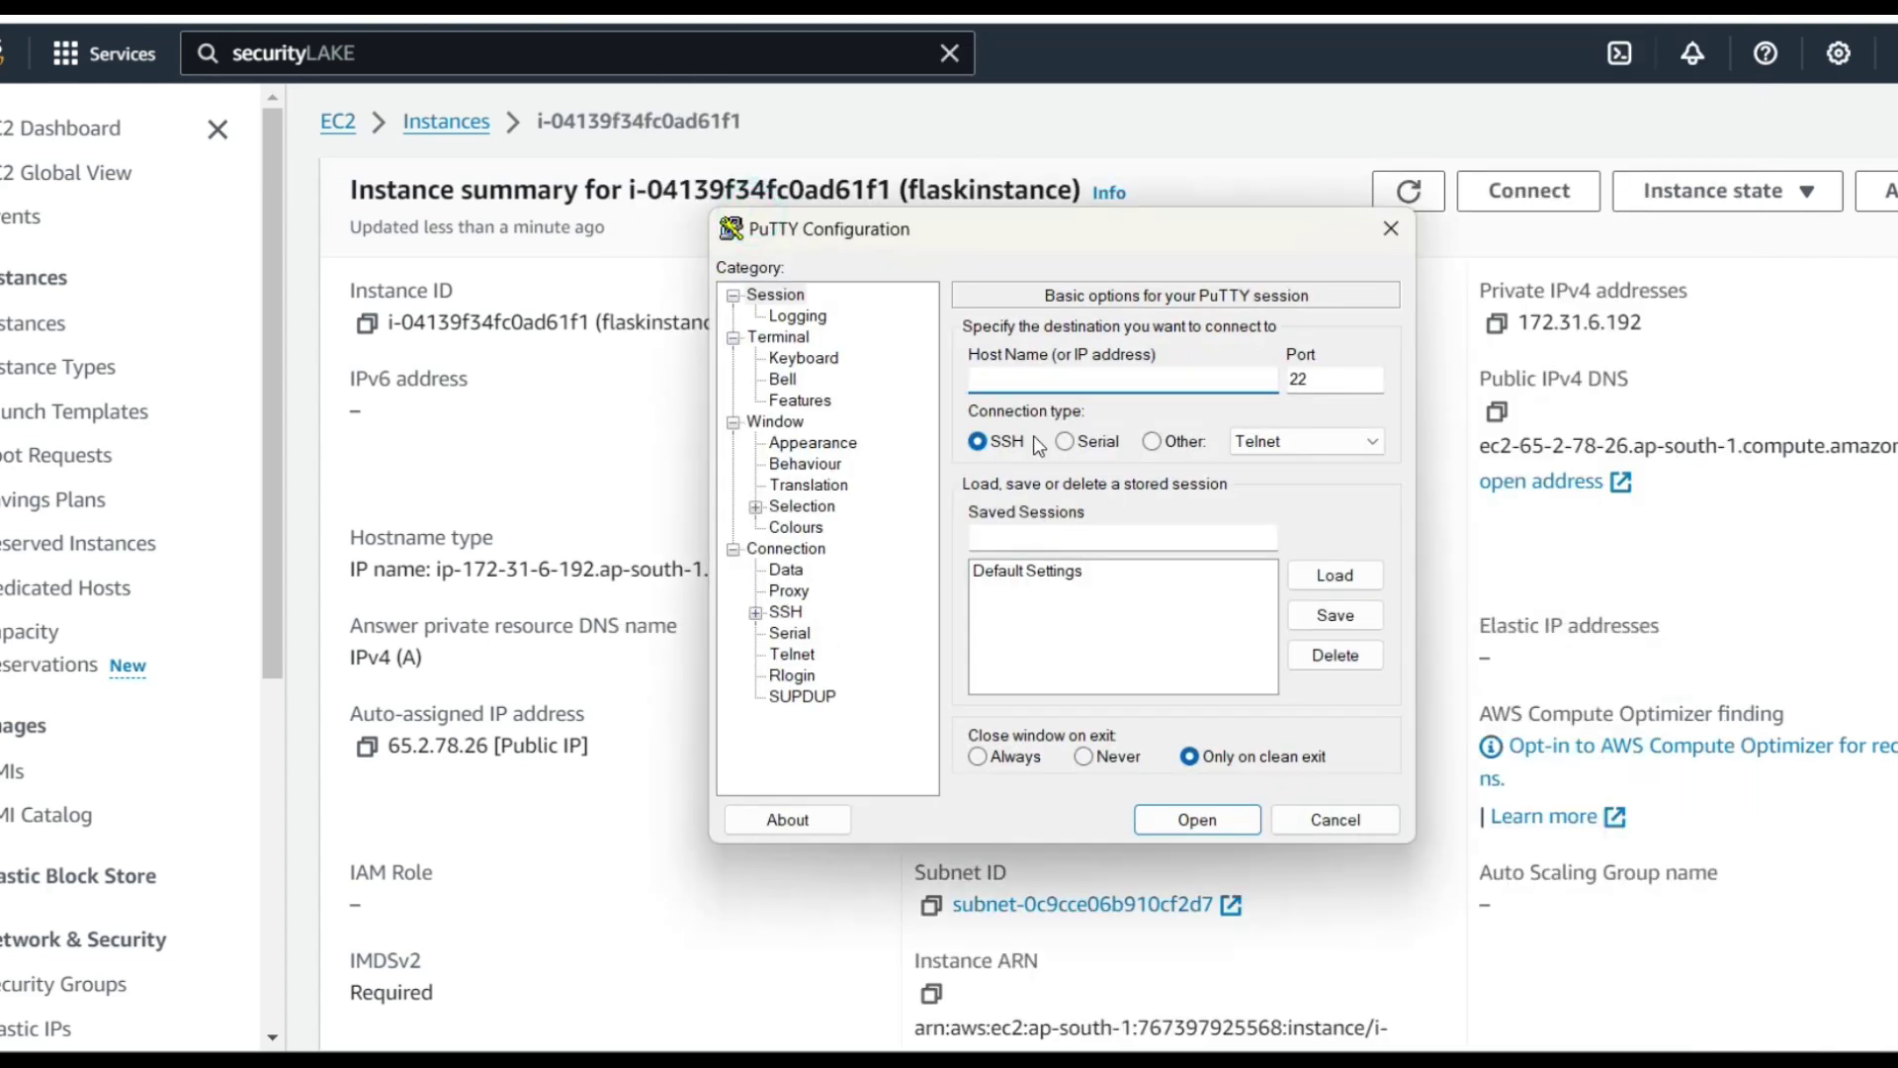
type("65.2.78.26")
left_click_drag(1012, 233, 943, 230)
Load flask-key.ppk as the private key file in the SSH credentials, open the connection and accept the server's host key
left_click(678, 615)
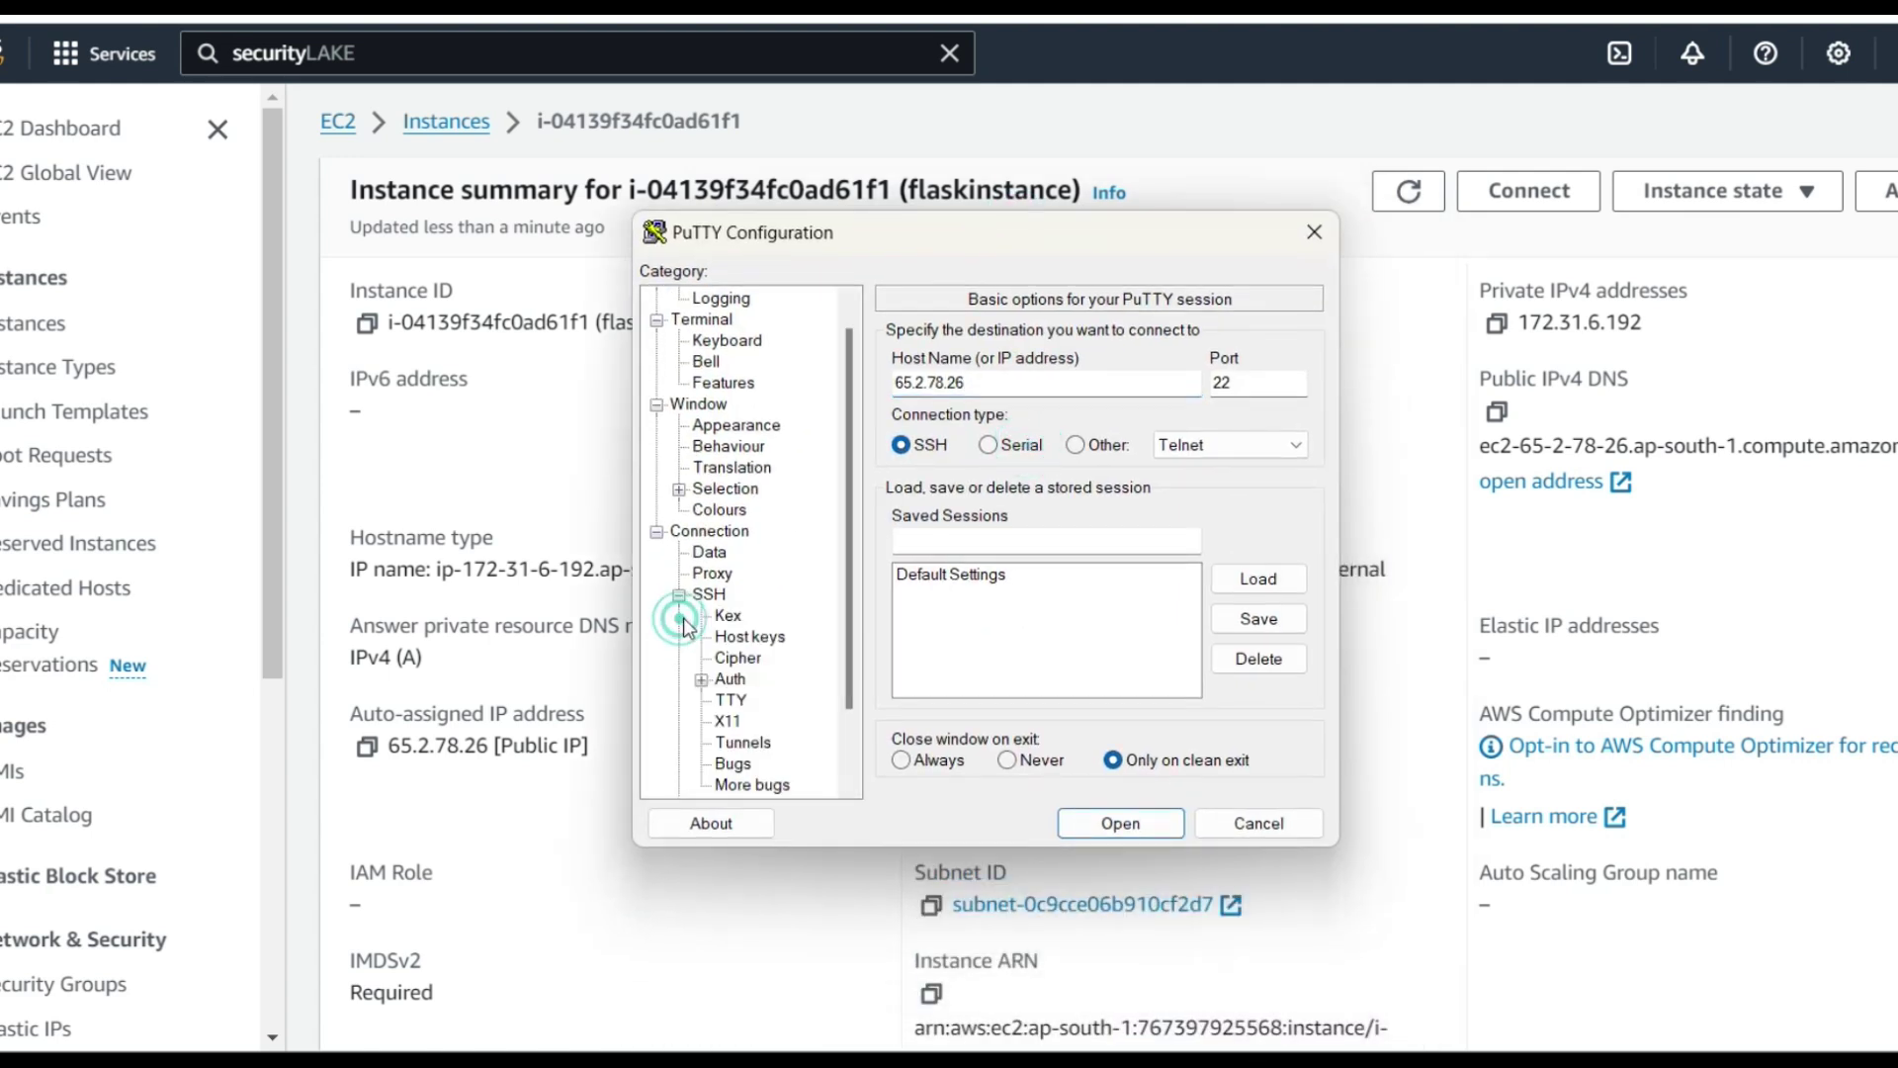
left_click(729, 680)
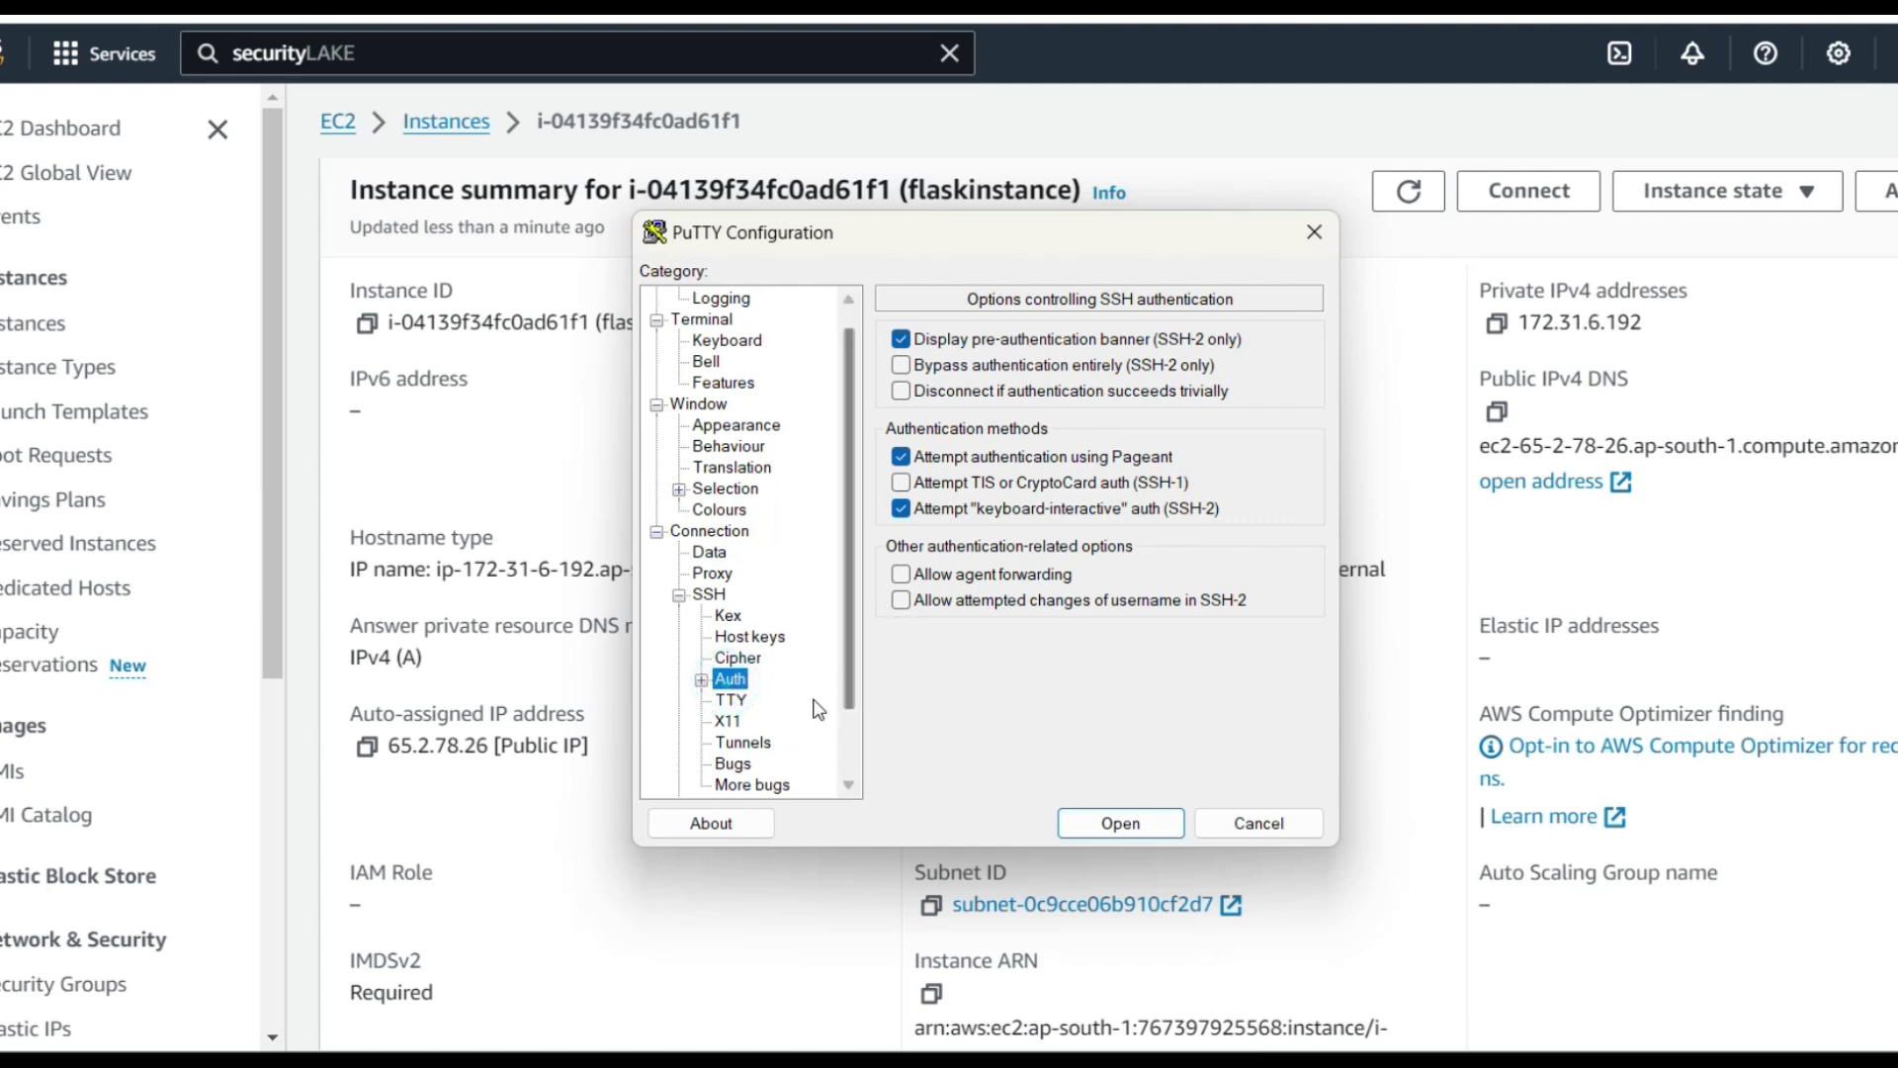
left_click(702, 682)
left_click(777, 700)
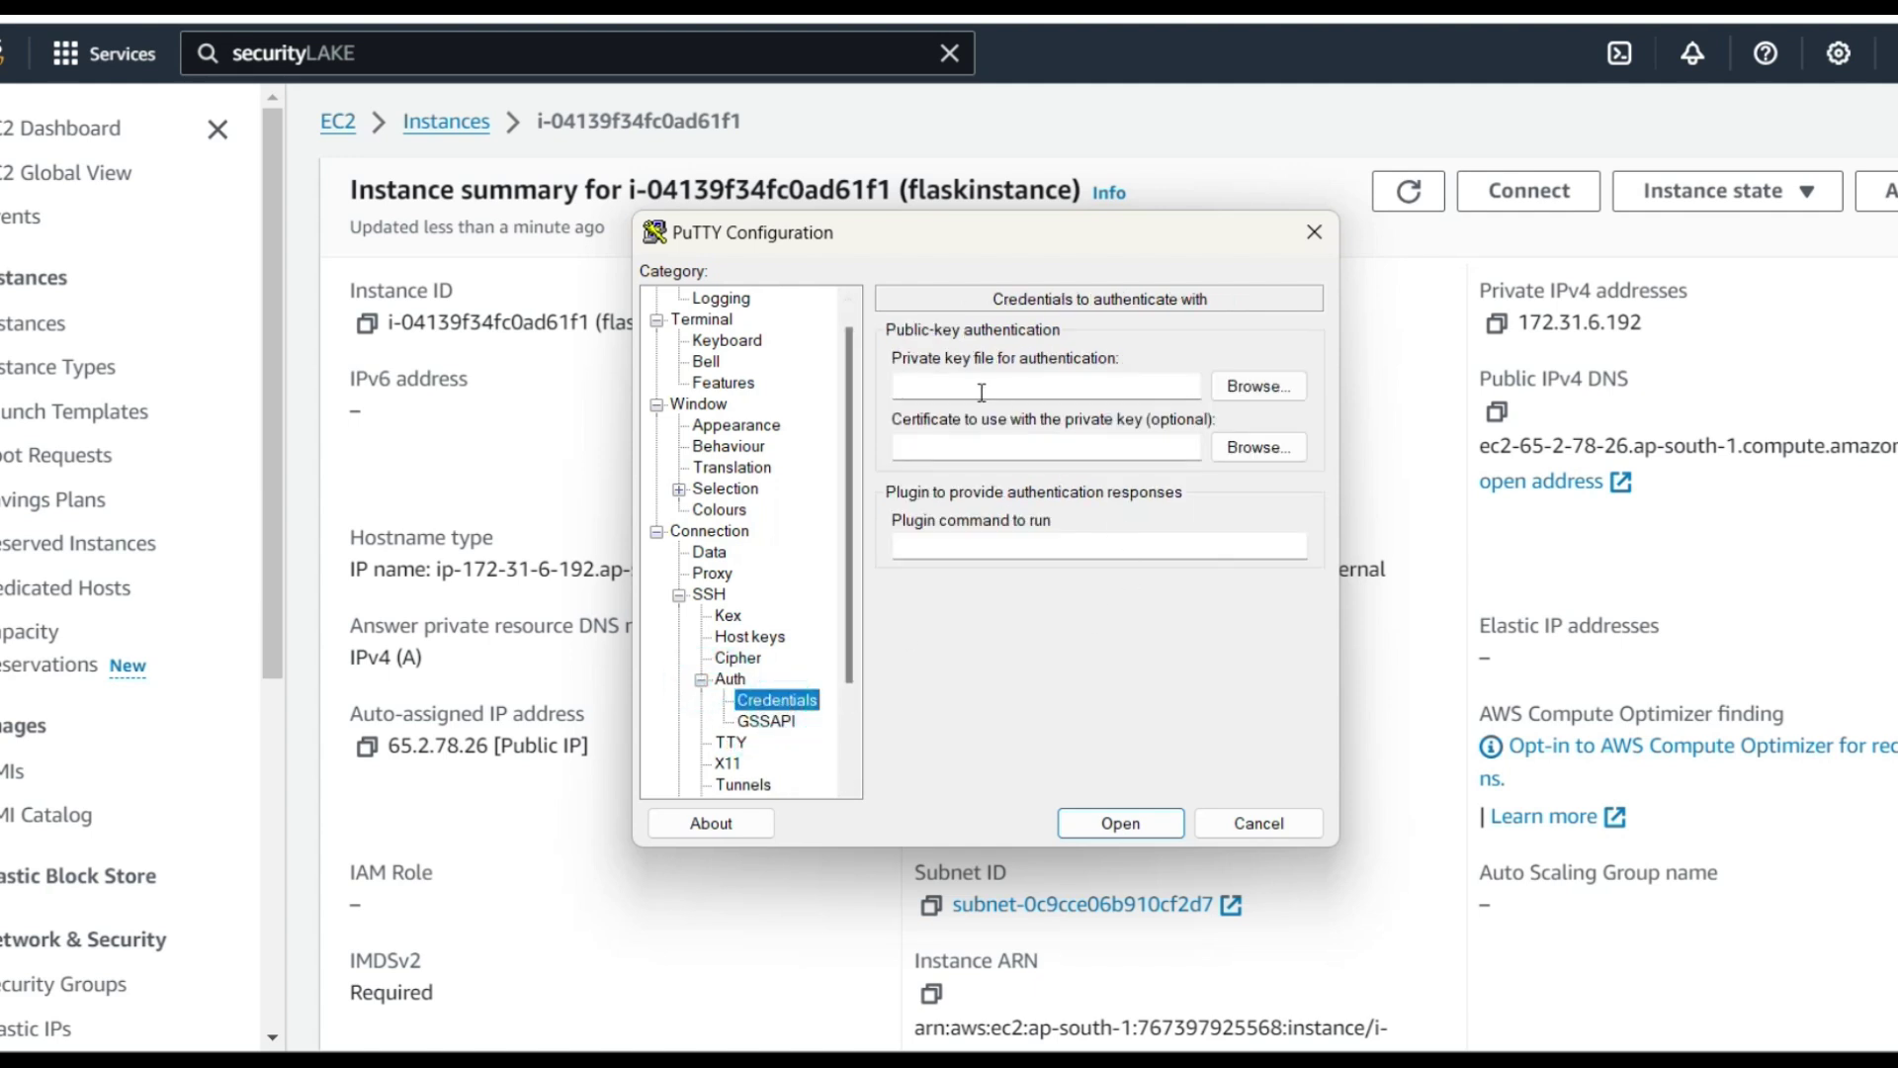
left_click(1258, 385)
left_click(956, 527)
left_click(1502, 912)
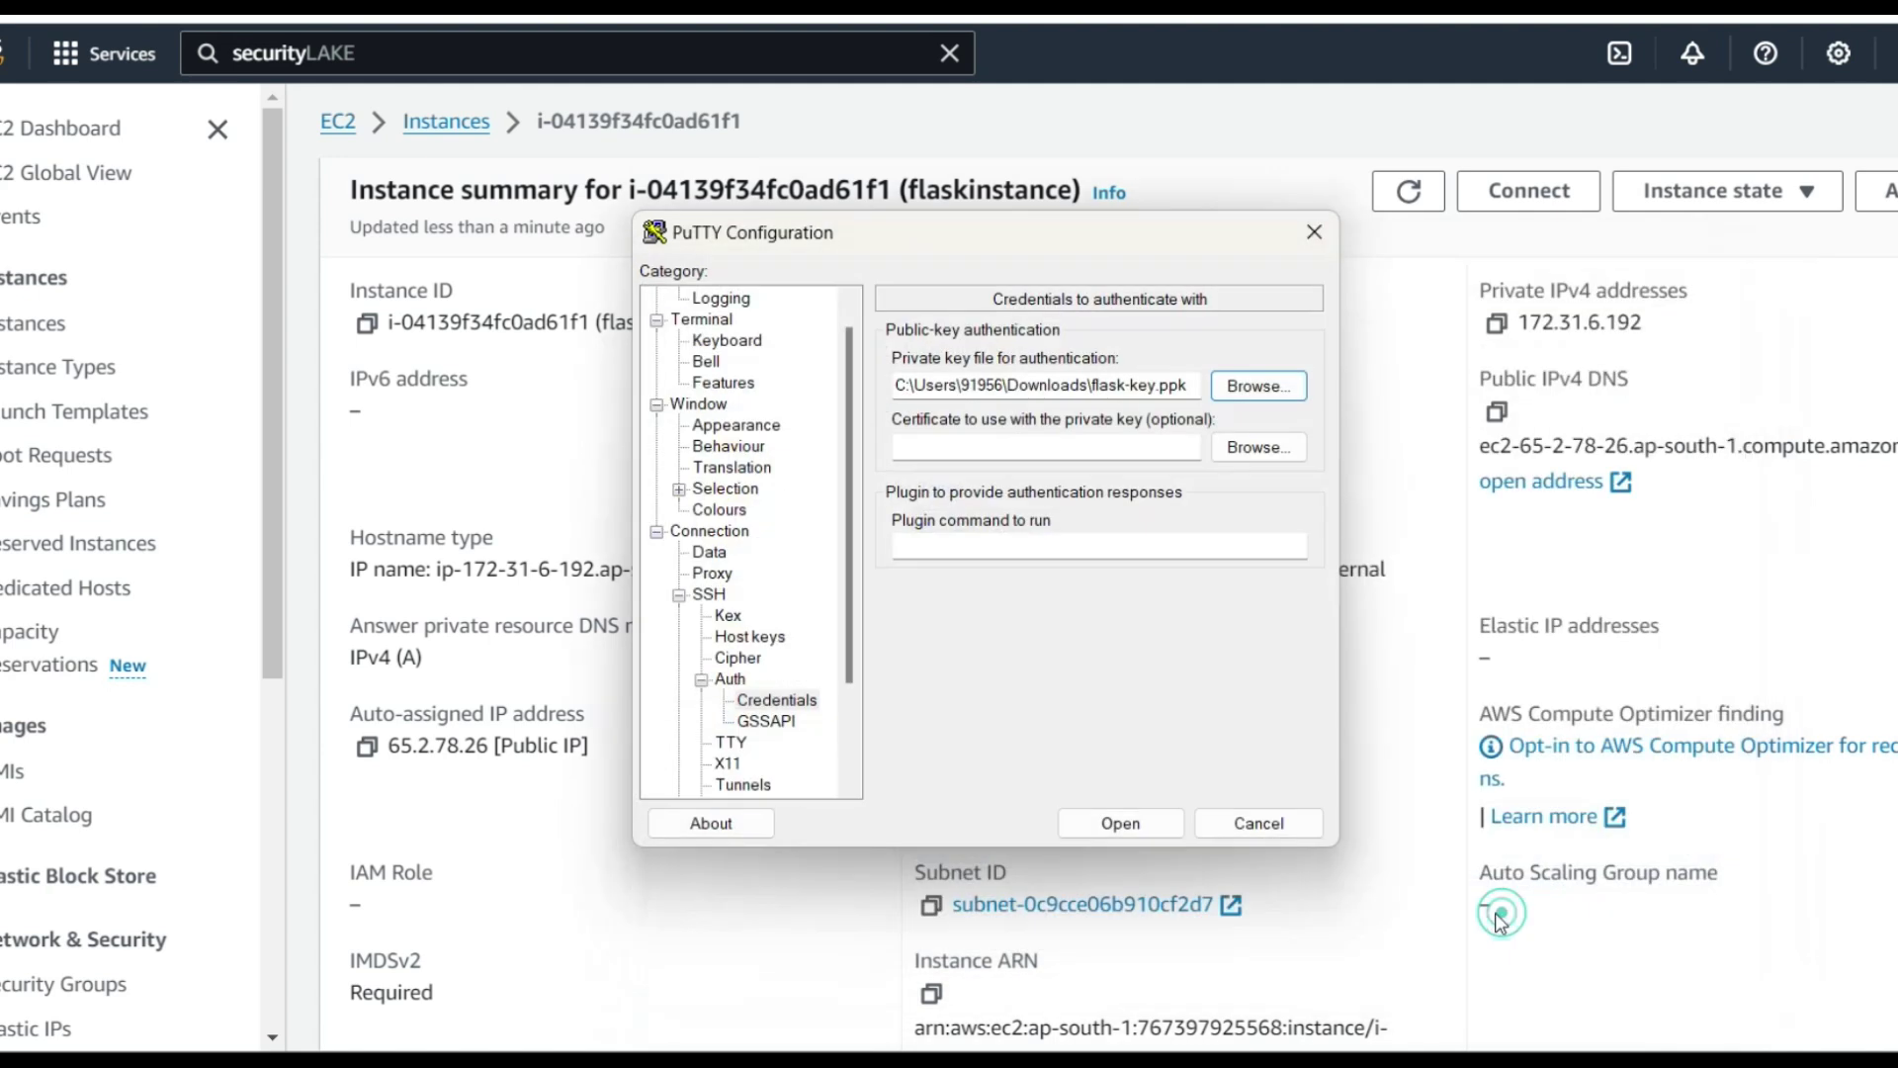
left_click(1120, 823)
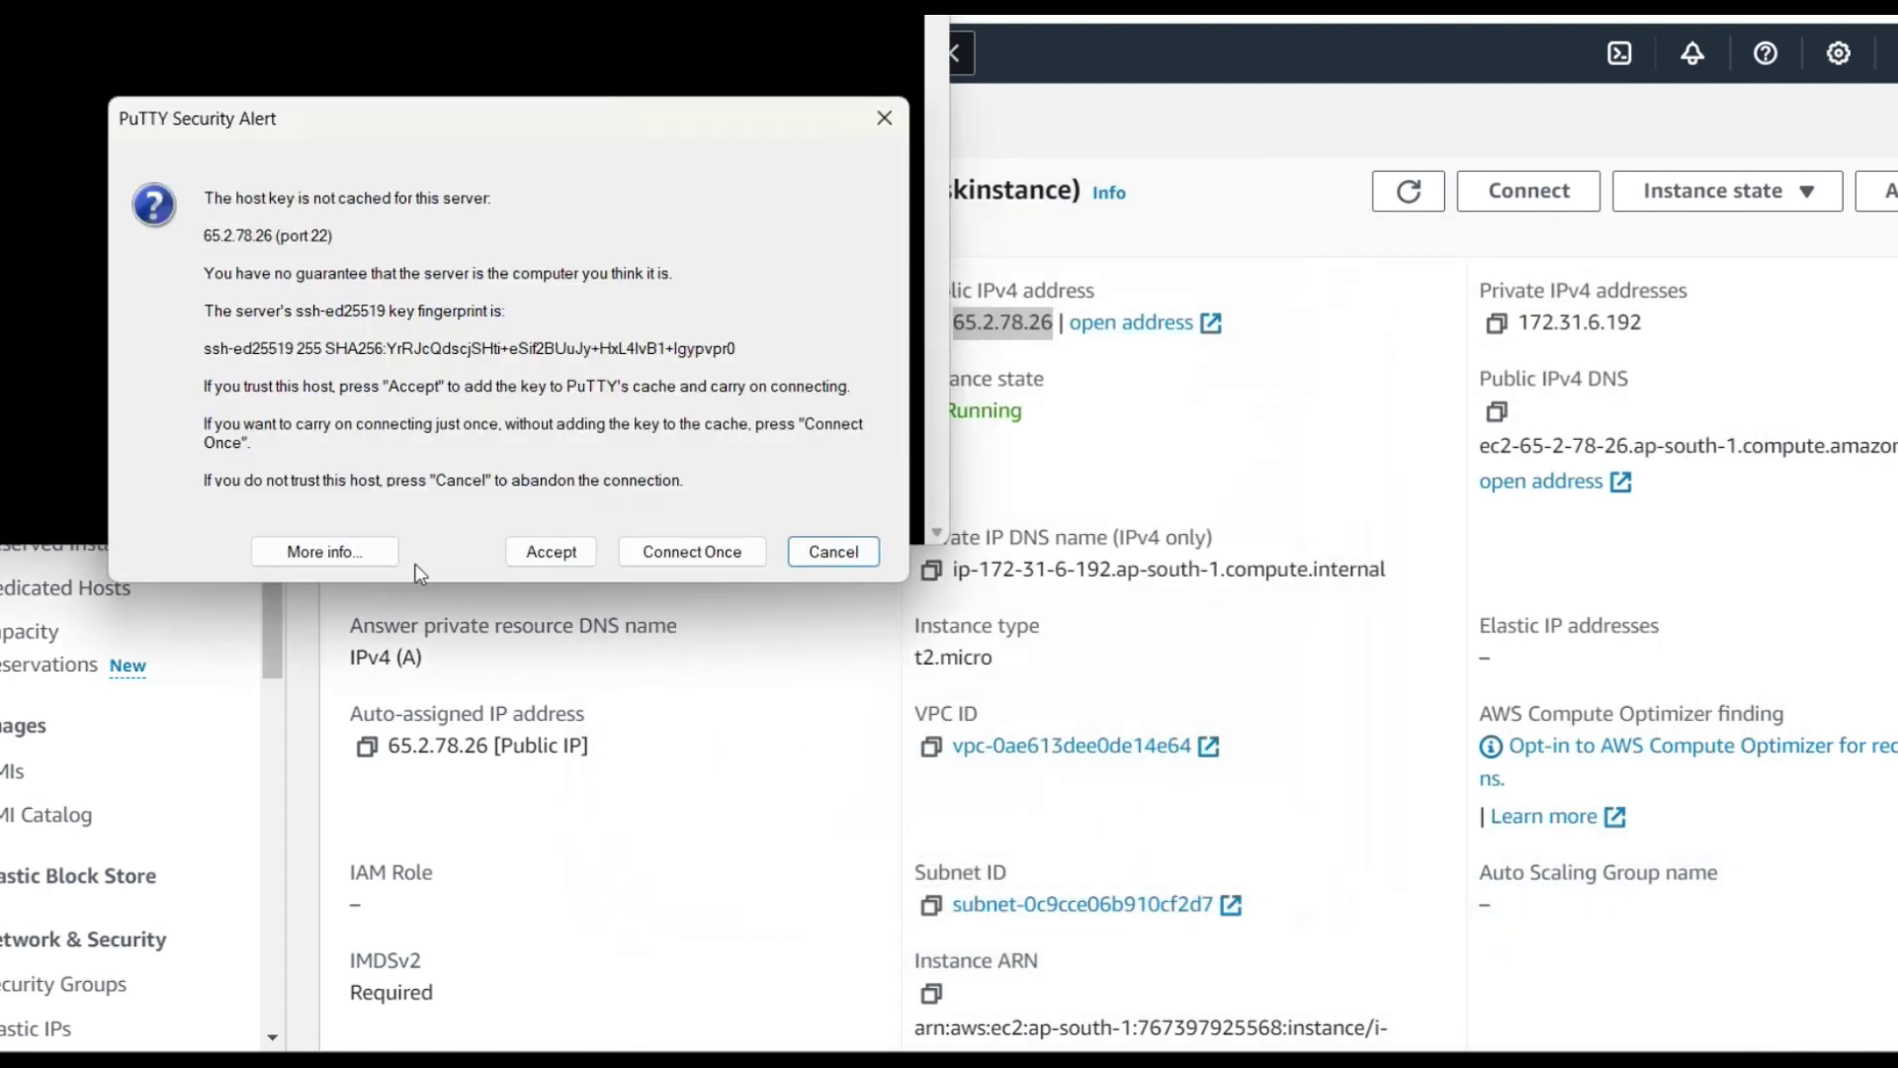
left_click(550, 551)
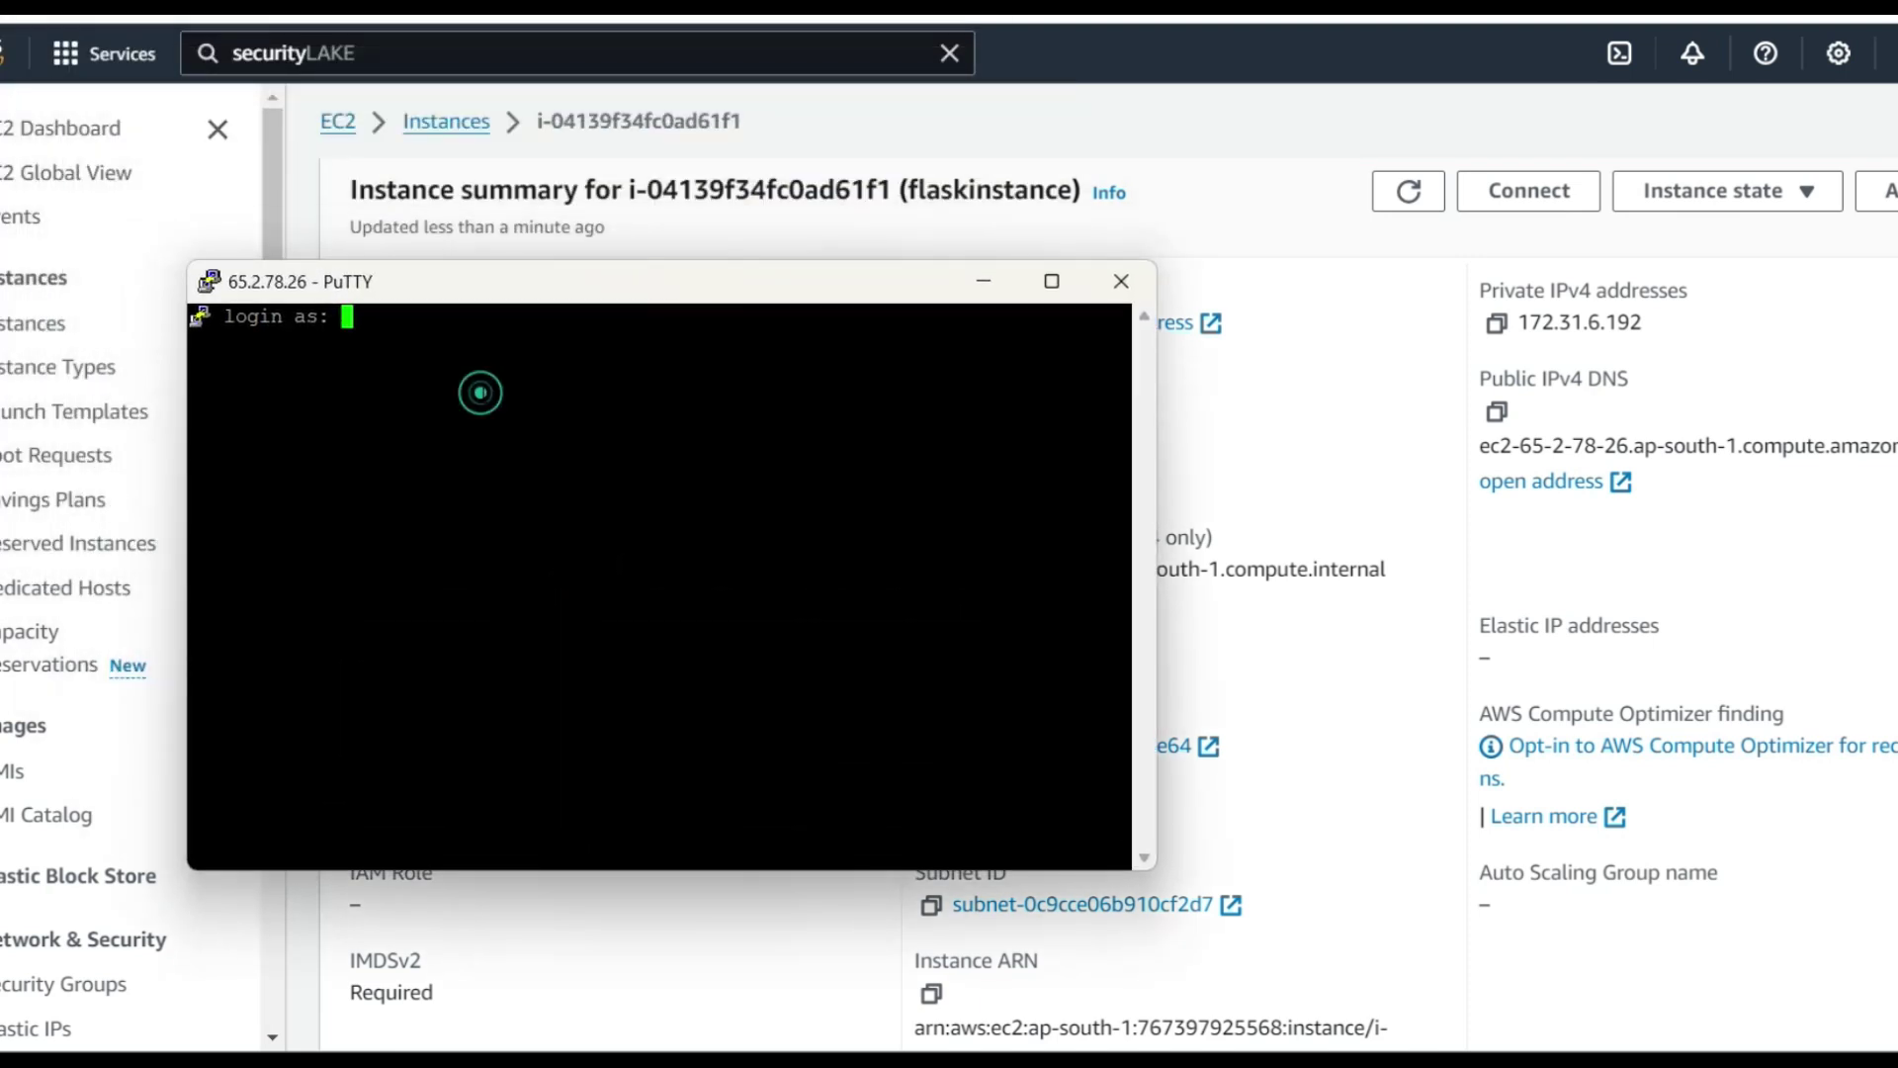
Copy the username ec2-user from the instance's SSH client connection instructions and log in with it in the PuTTY session
left_click(1529, 190)
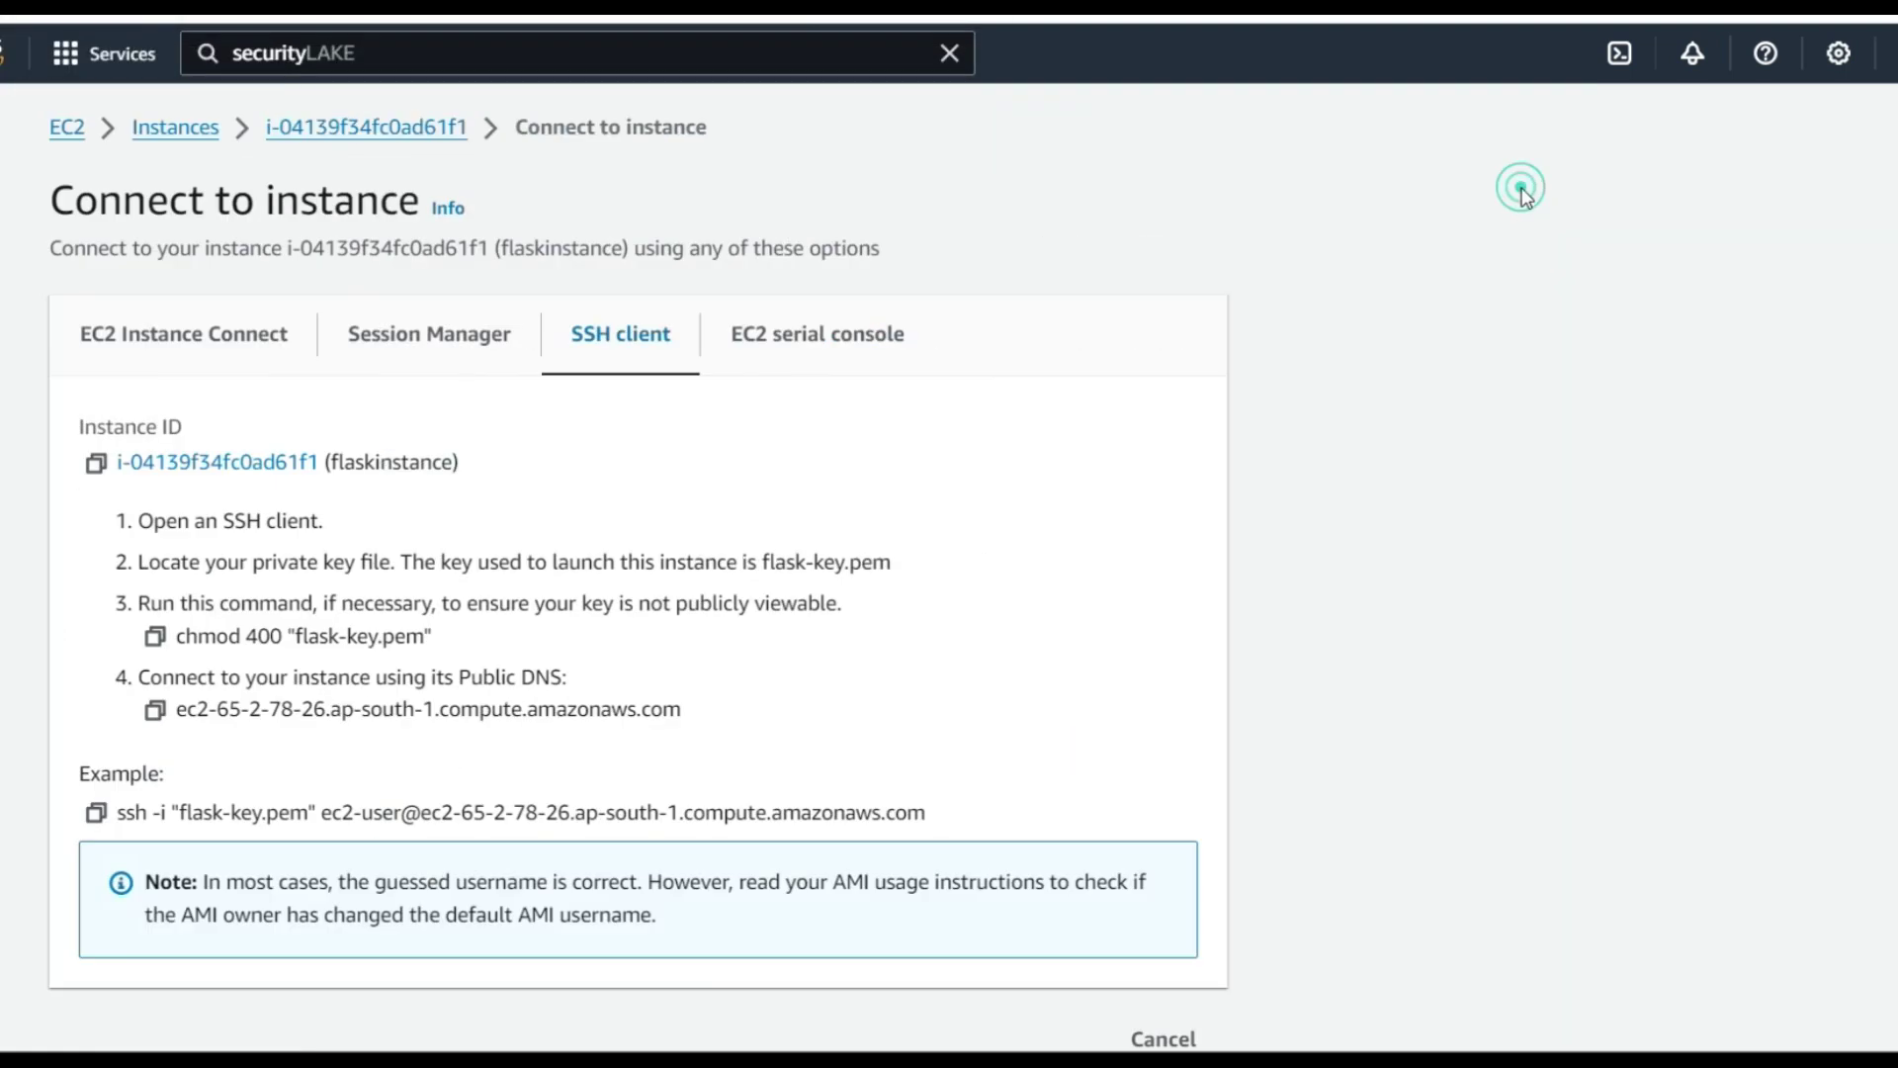
left_click_drag(324, 813, 400, 812)
key("ctrl+c")
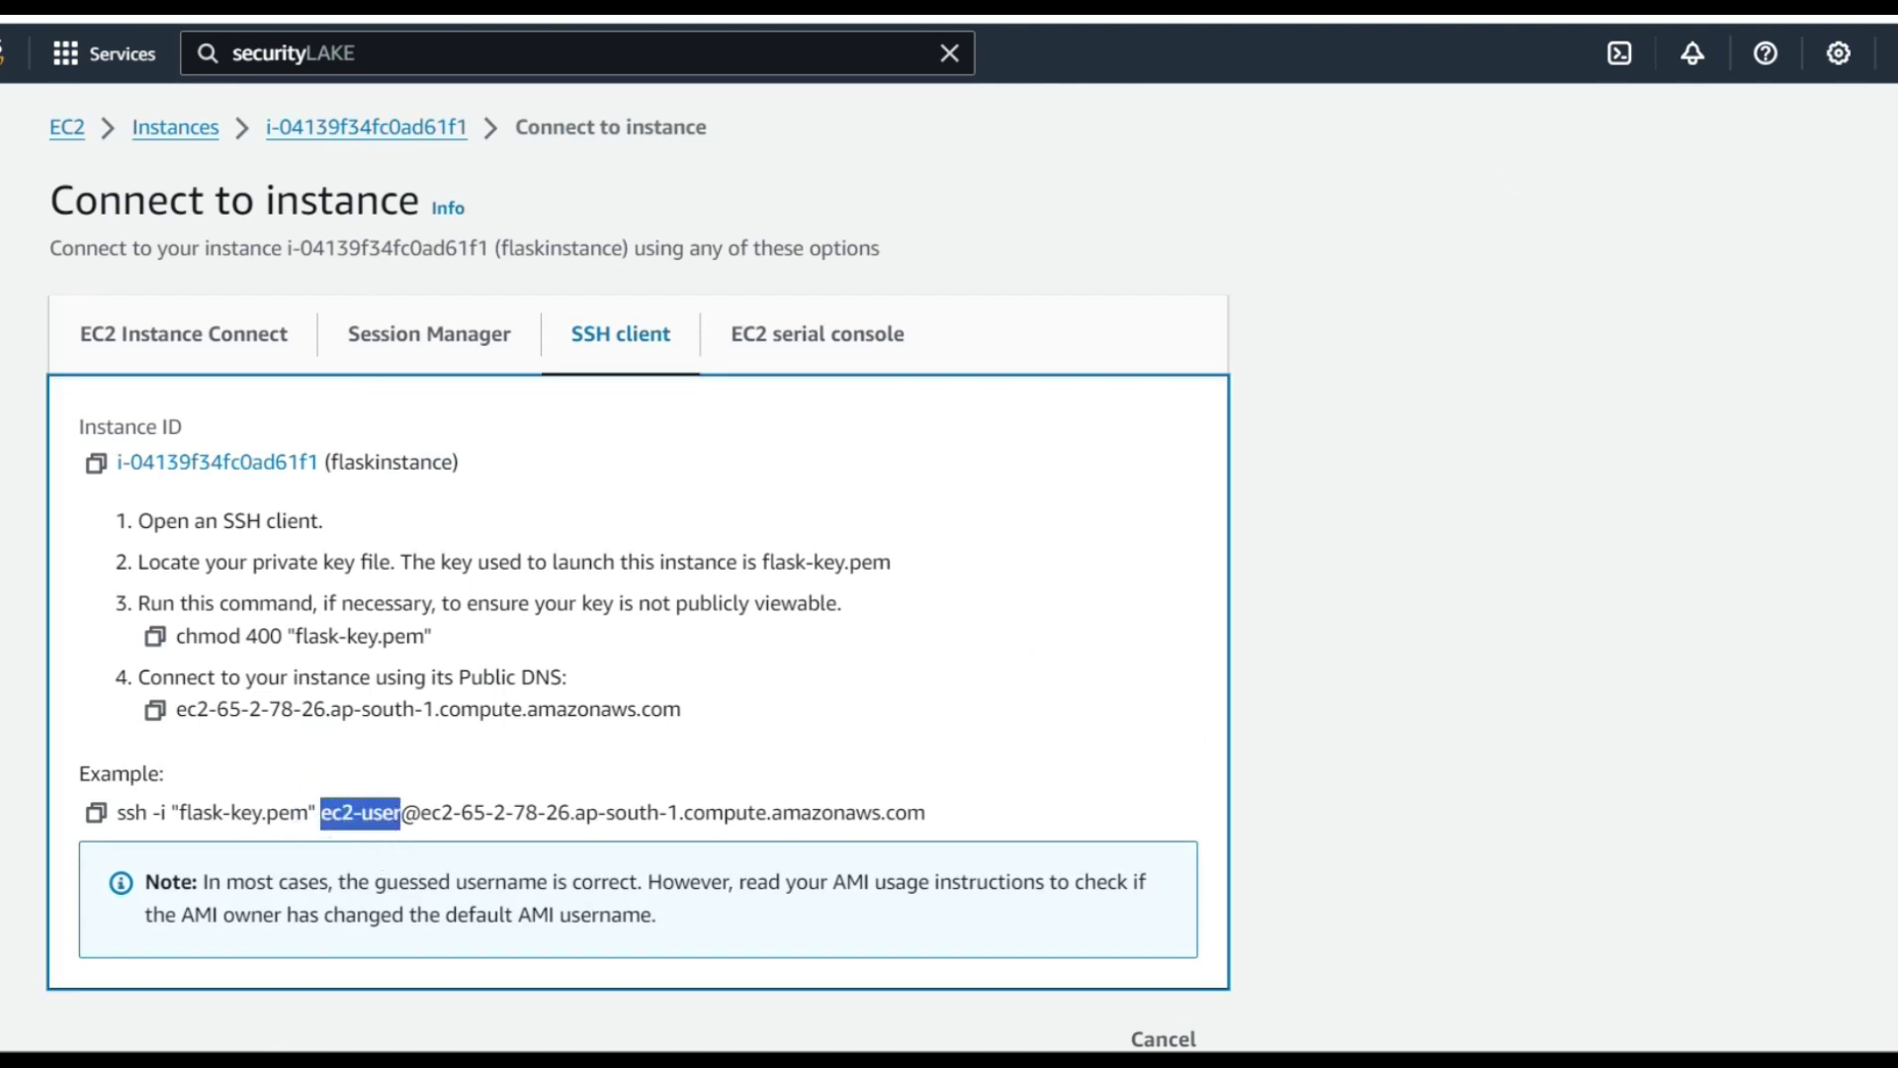
key("alt+Tab")
key("shift+Insert")
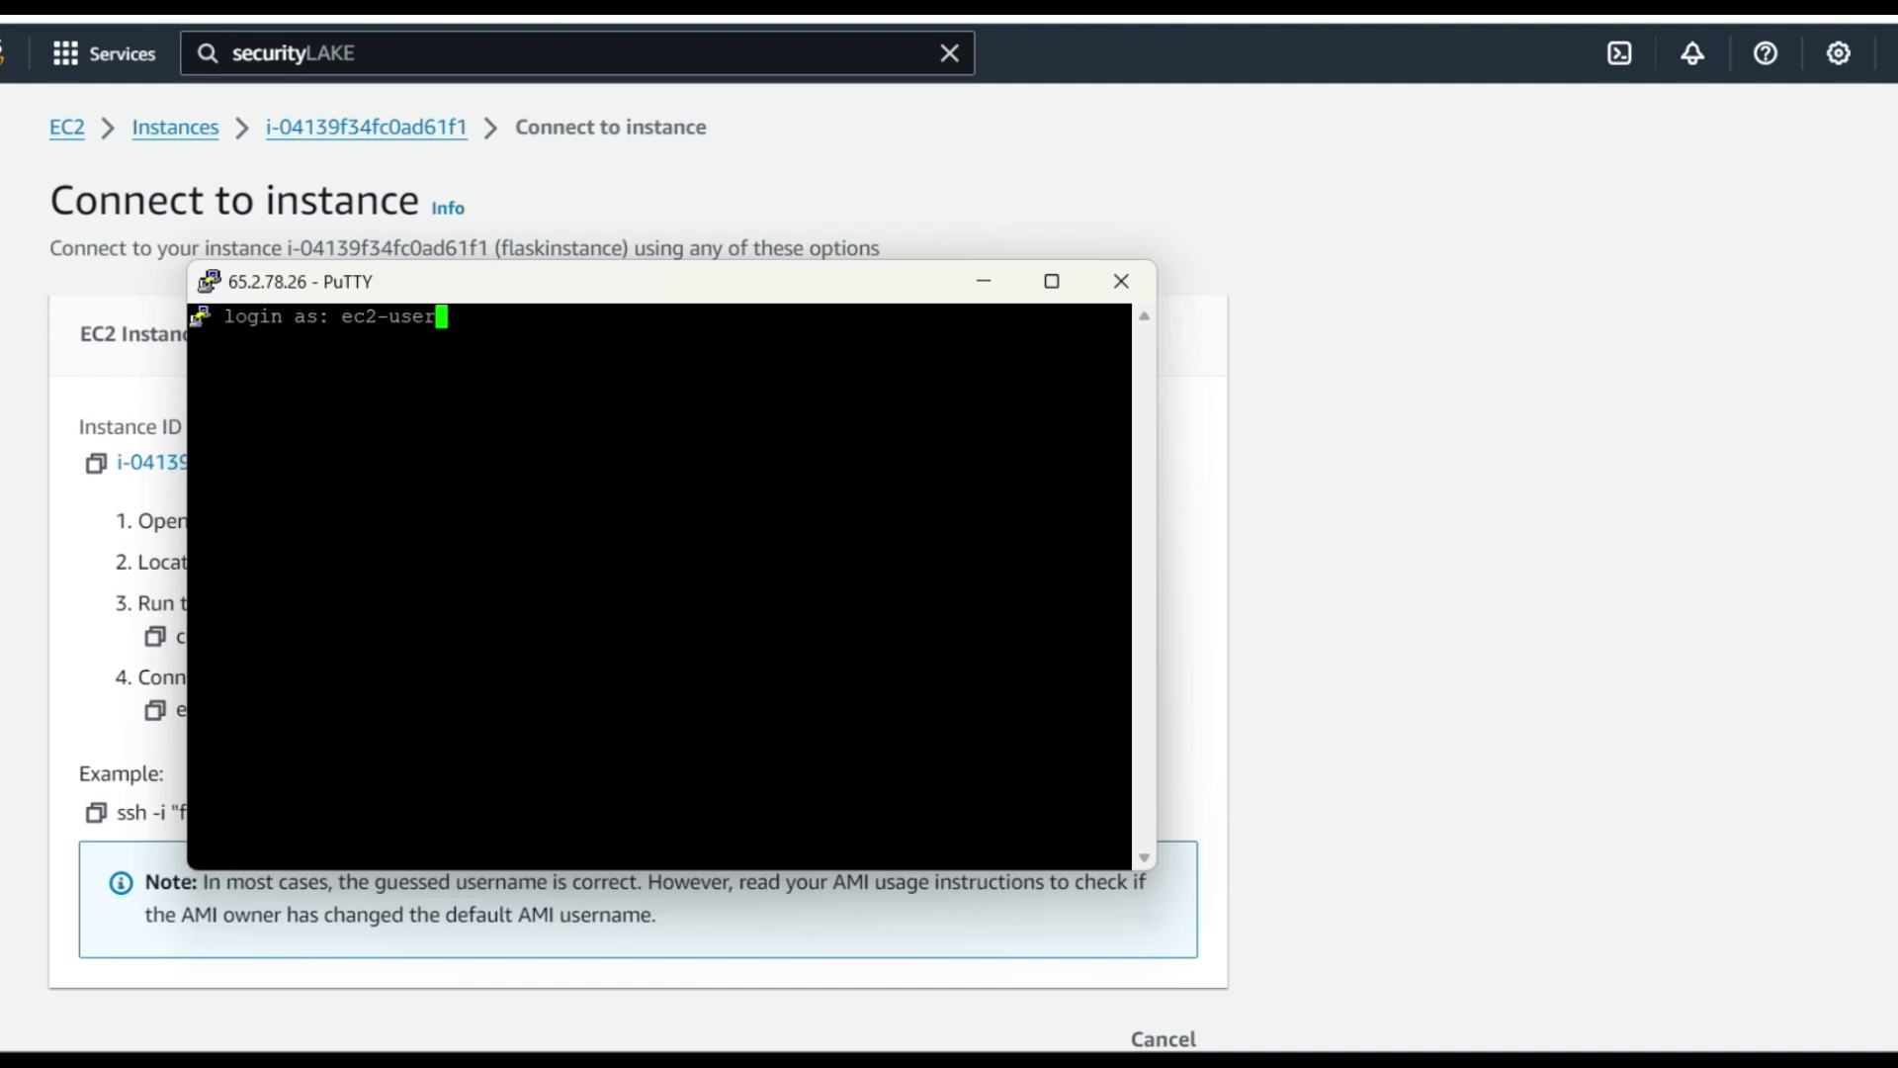
key("Return")
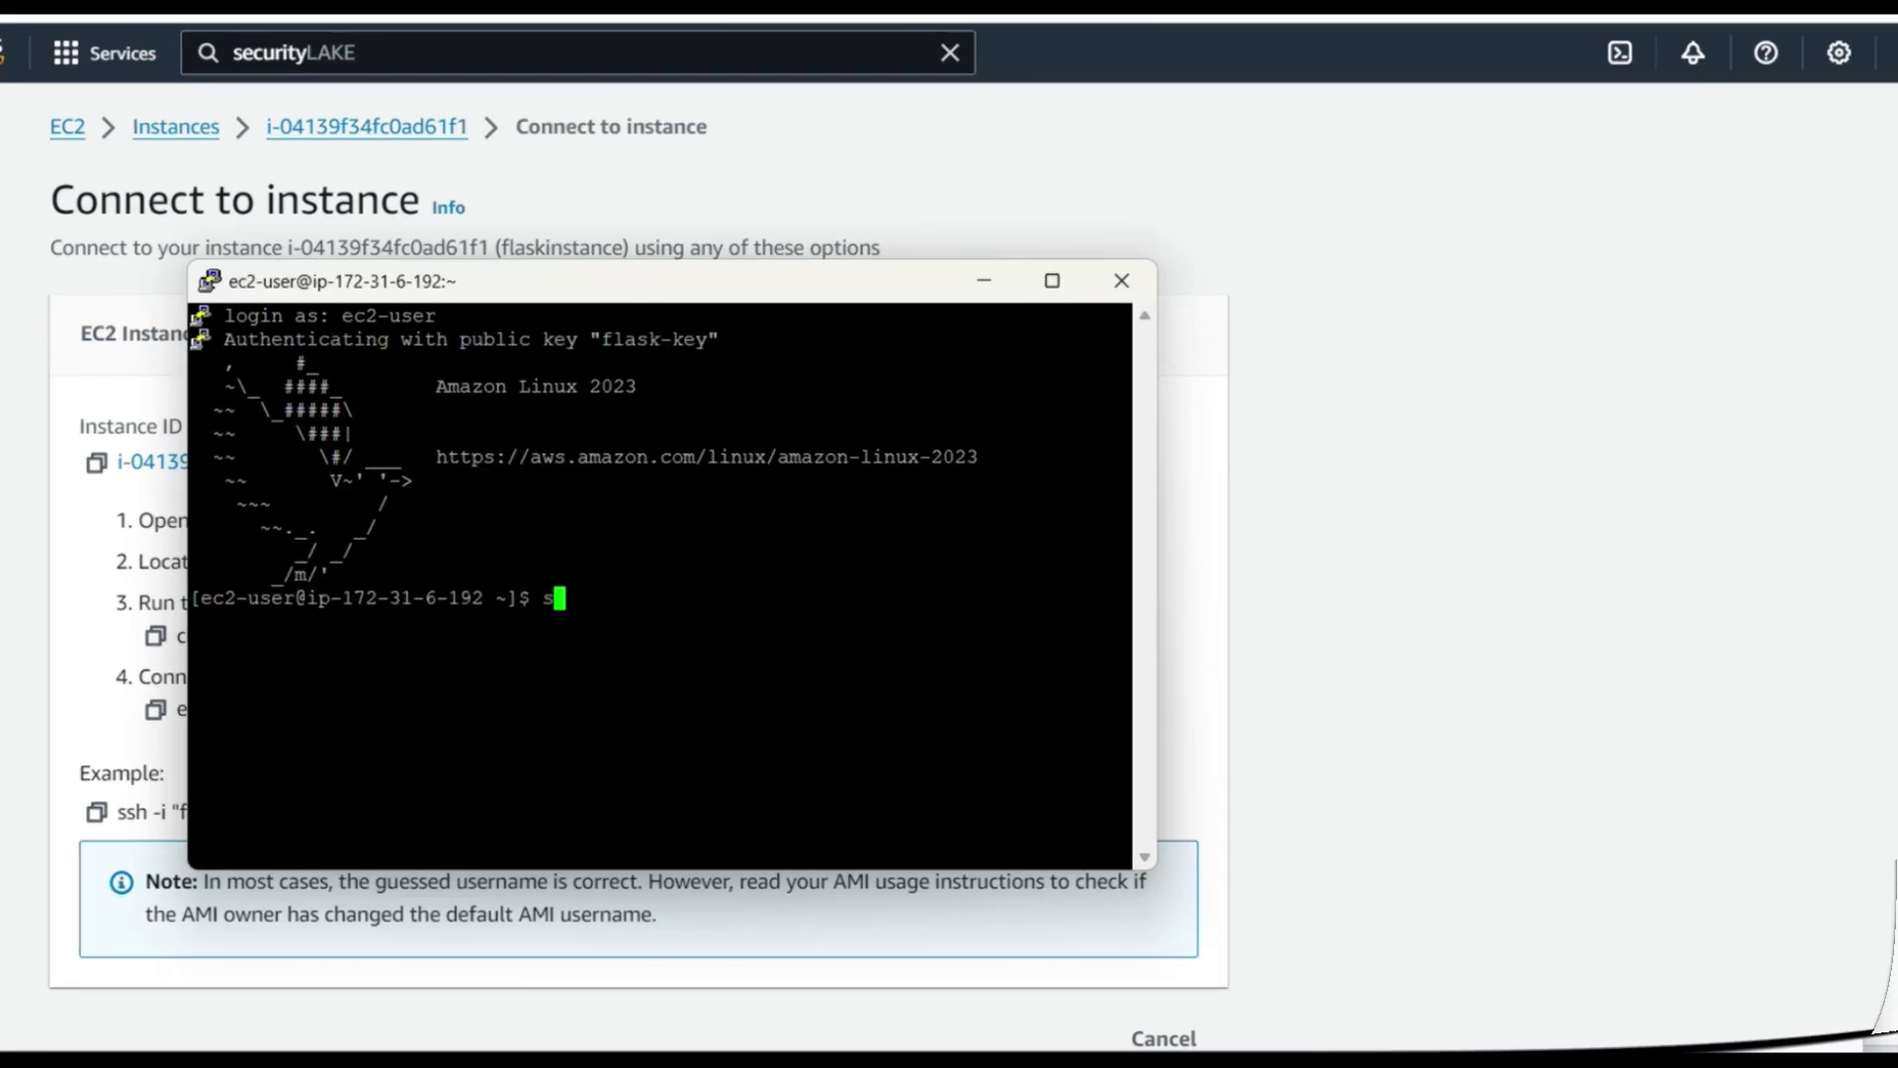
Copy the yum update, python3-pip install and pip3 install Flask commands from the Notepad notes and run them in the PuTTY session
type("sudo")
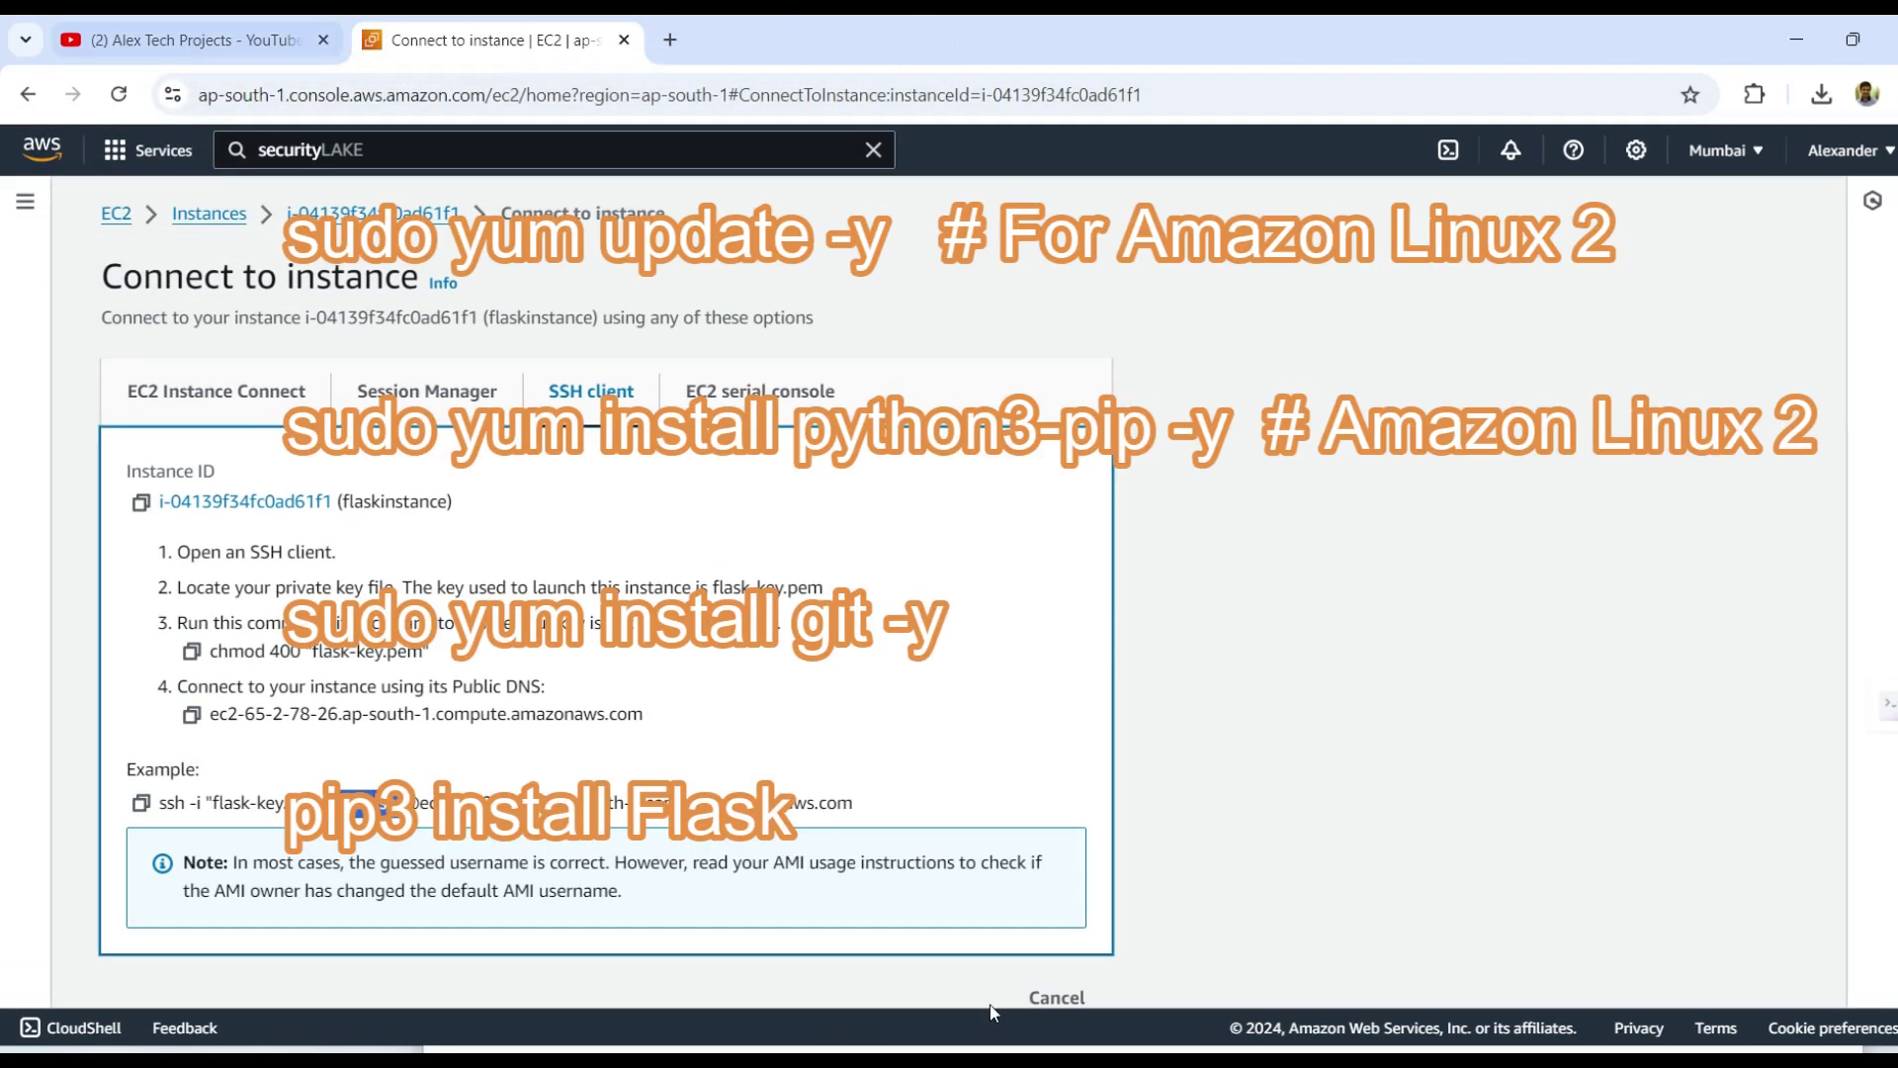
left_click(817, 1051)
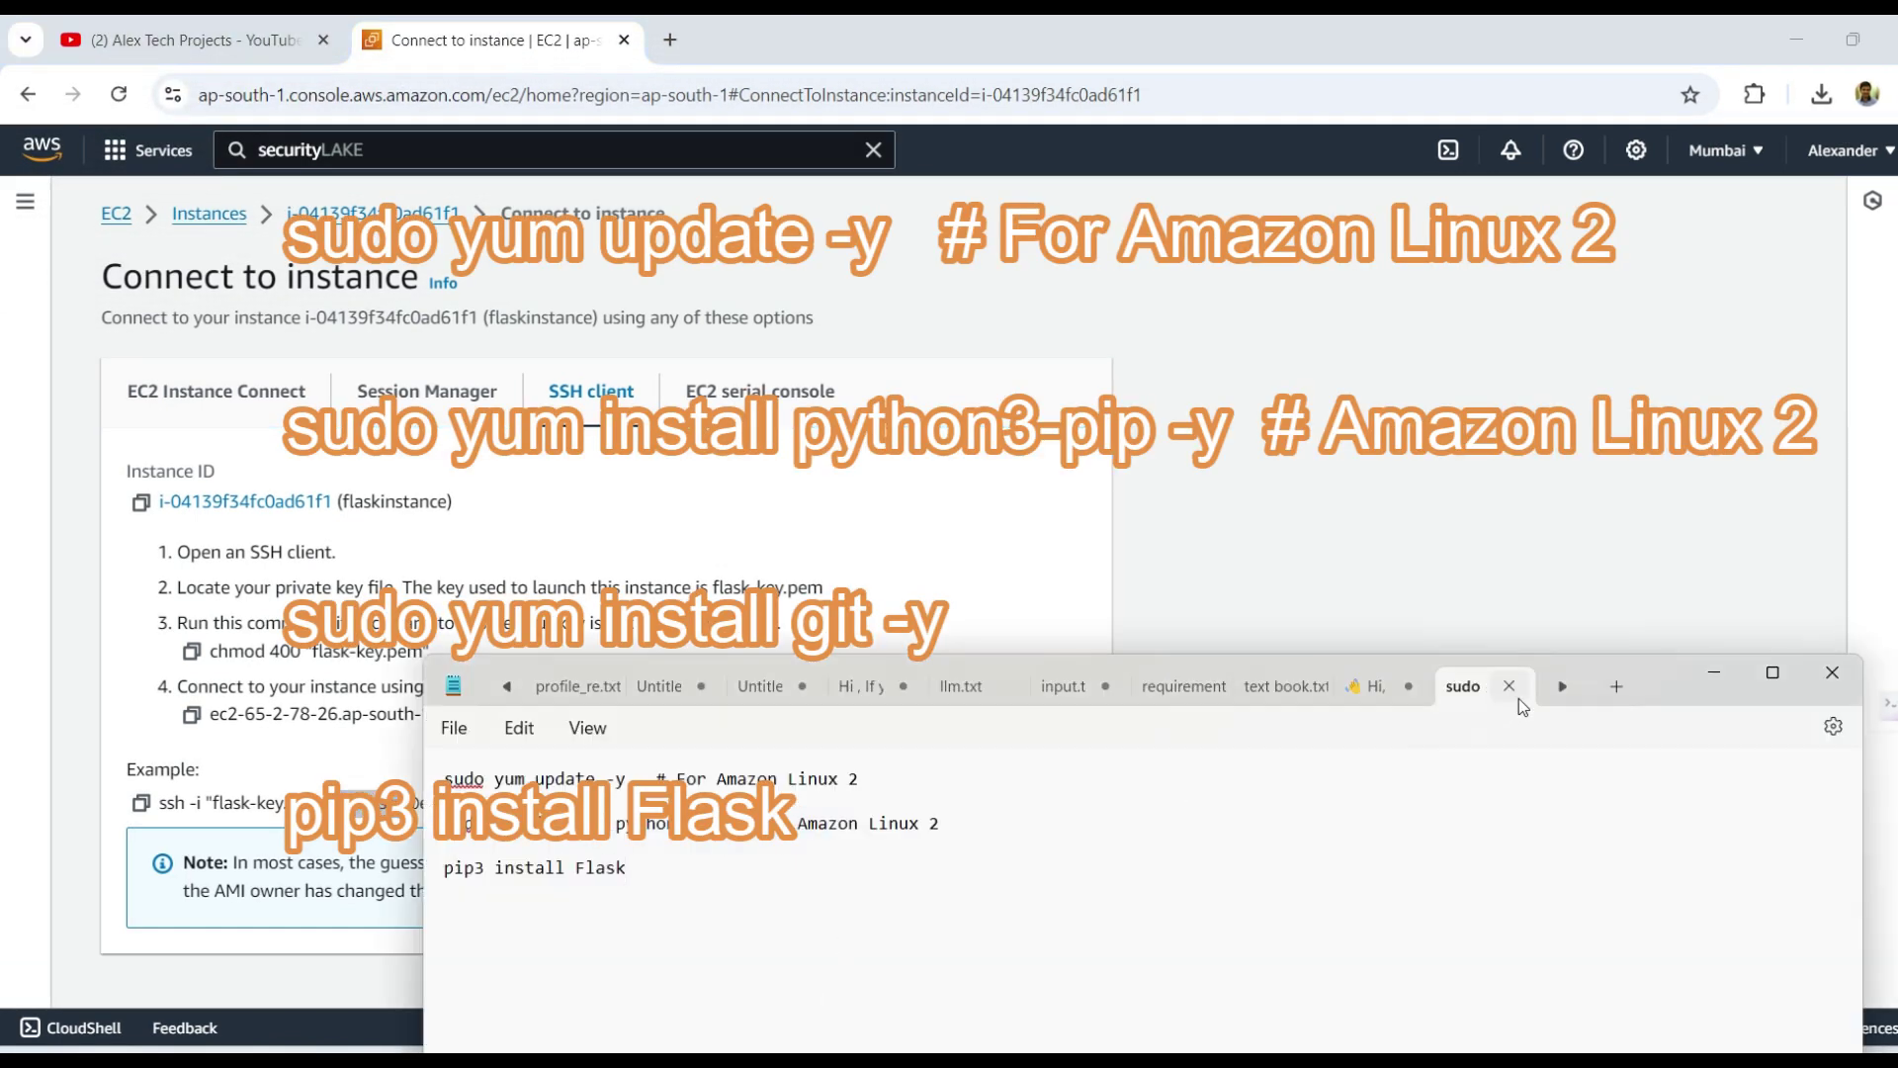
triple_click(688, 890)
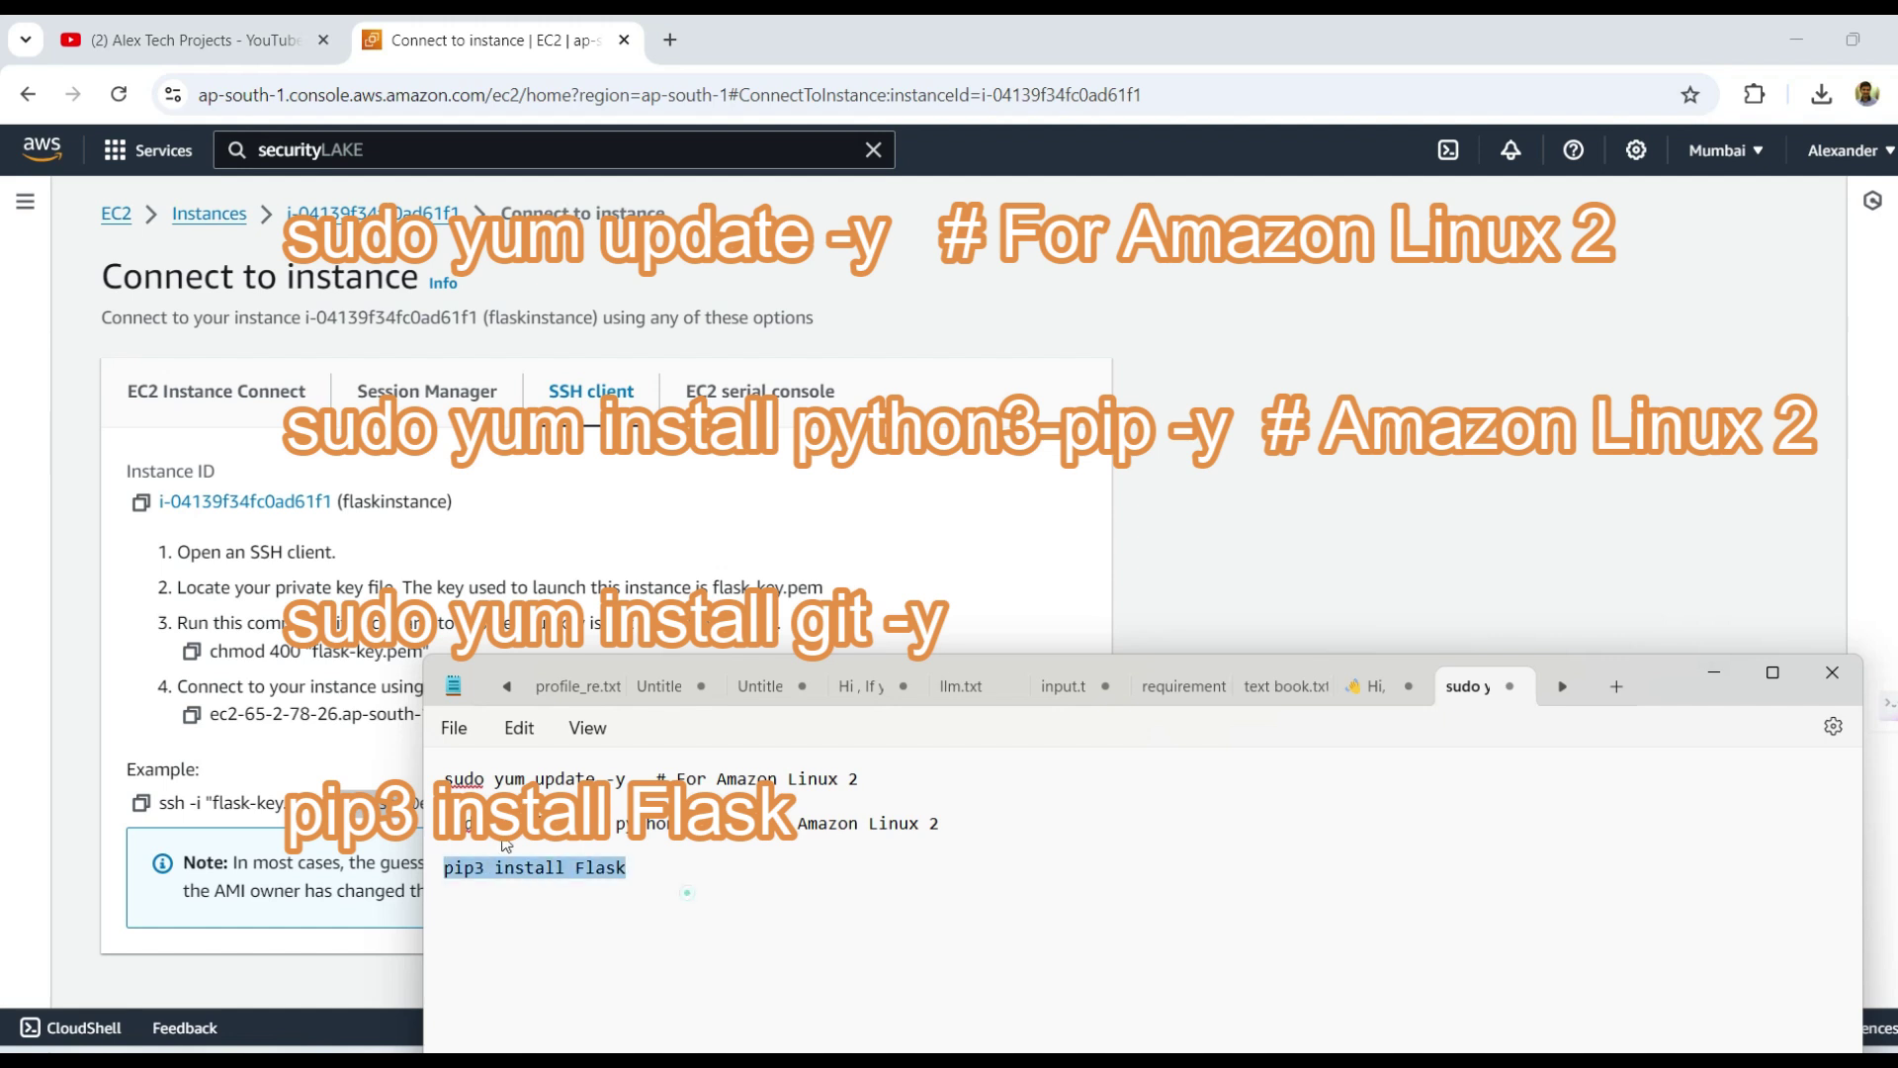
key("ctrl+a")
left_click(1266, 460)
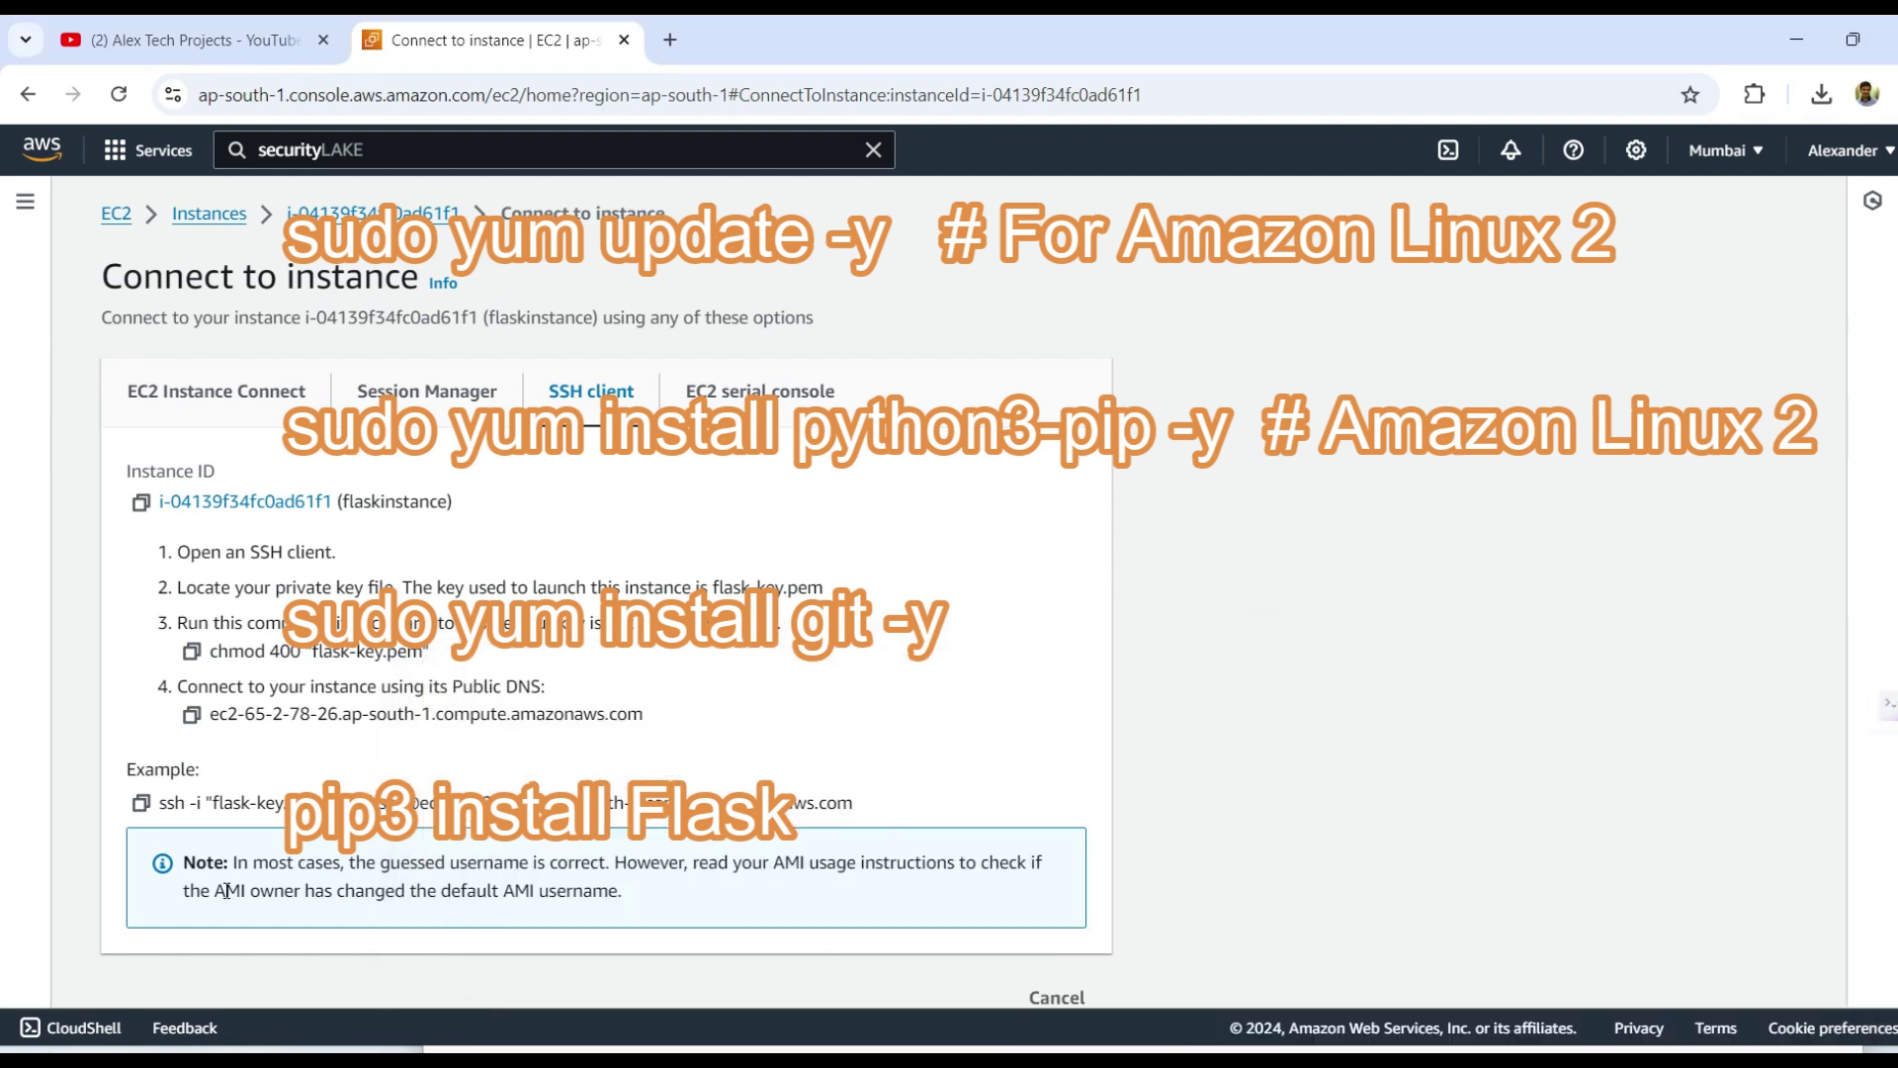
scroll(226, 891, "down", 1)
key("alt+Tab")
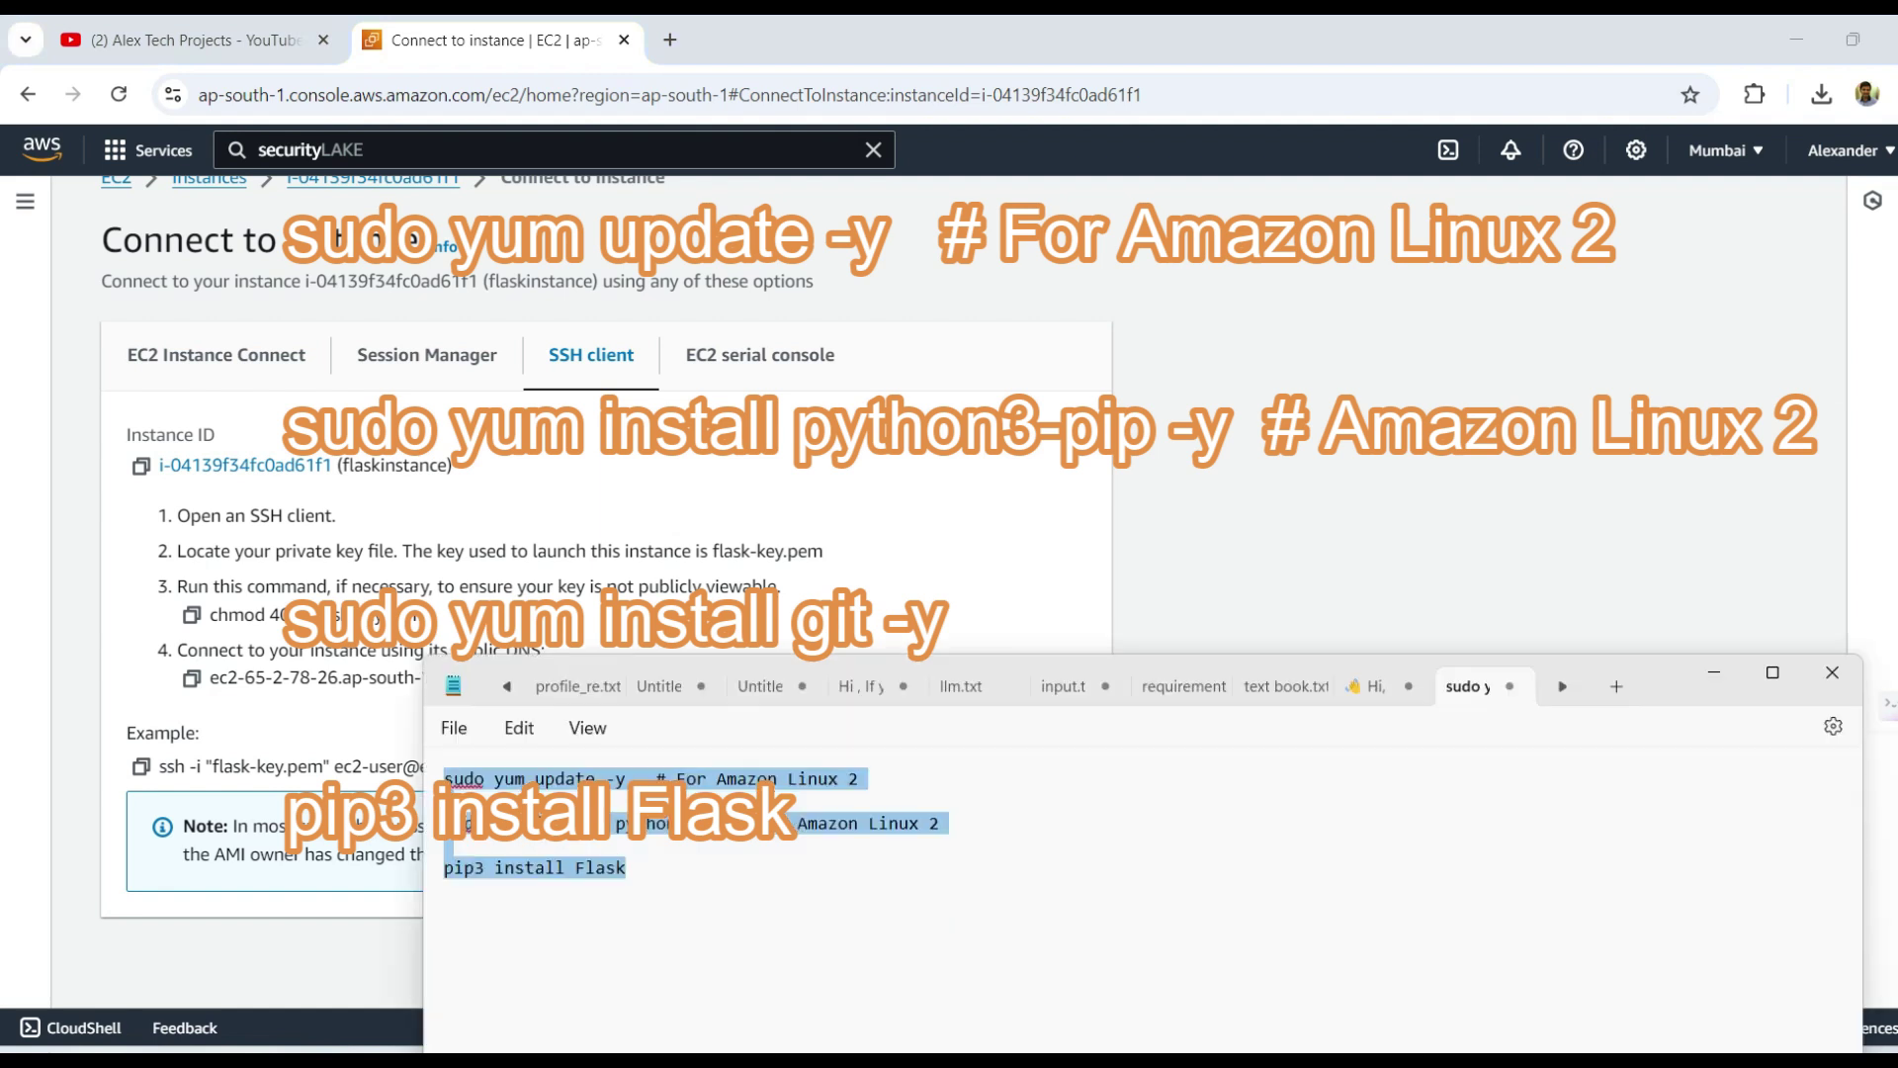
left_click(613, 791)
left_click(1717, 675)
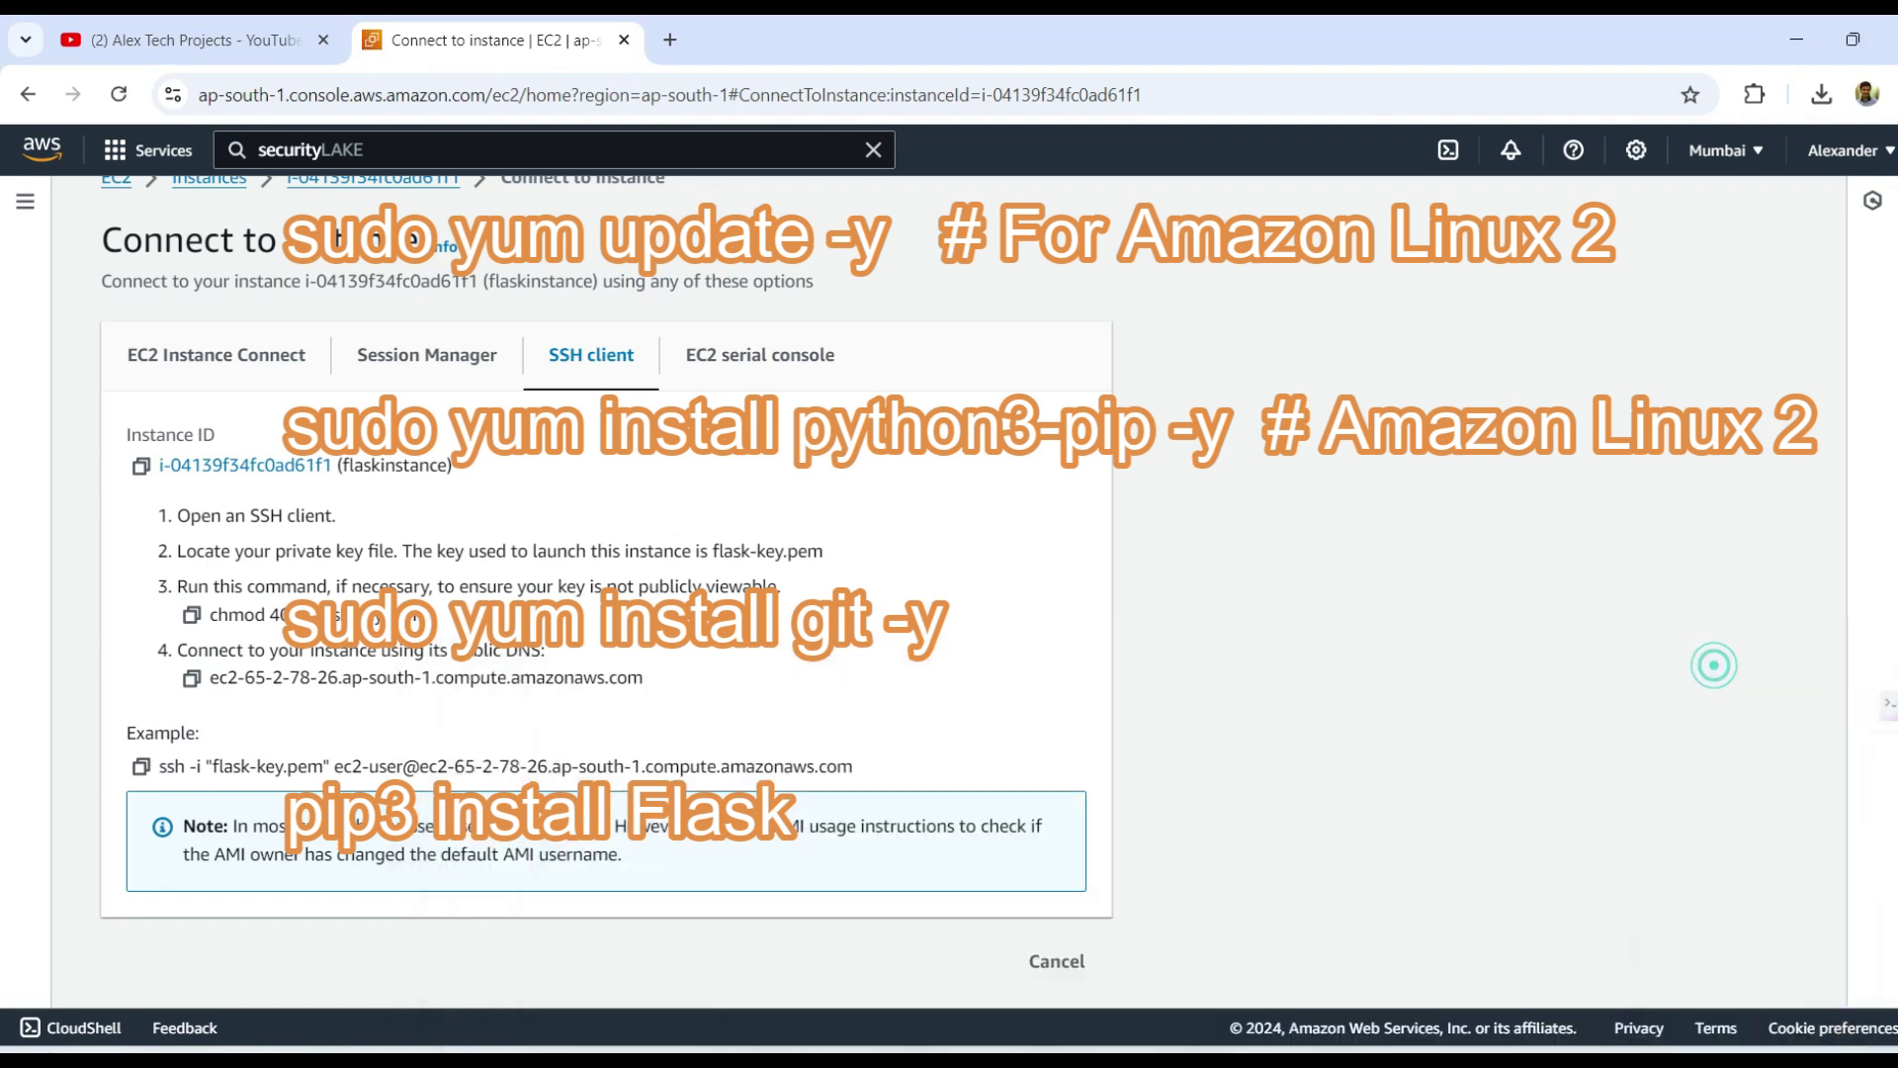
key("alt+Tab")
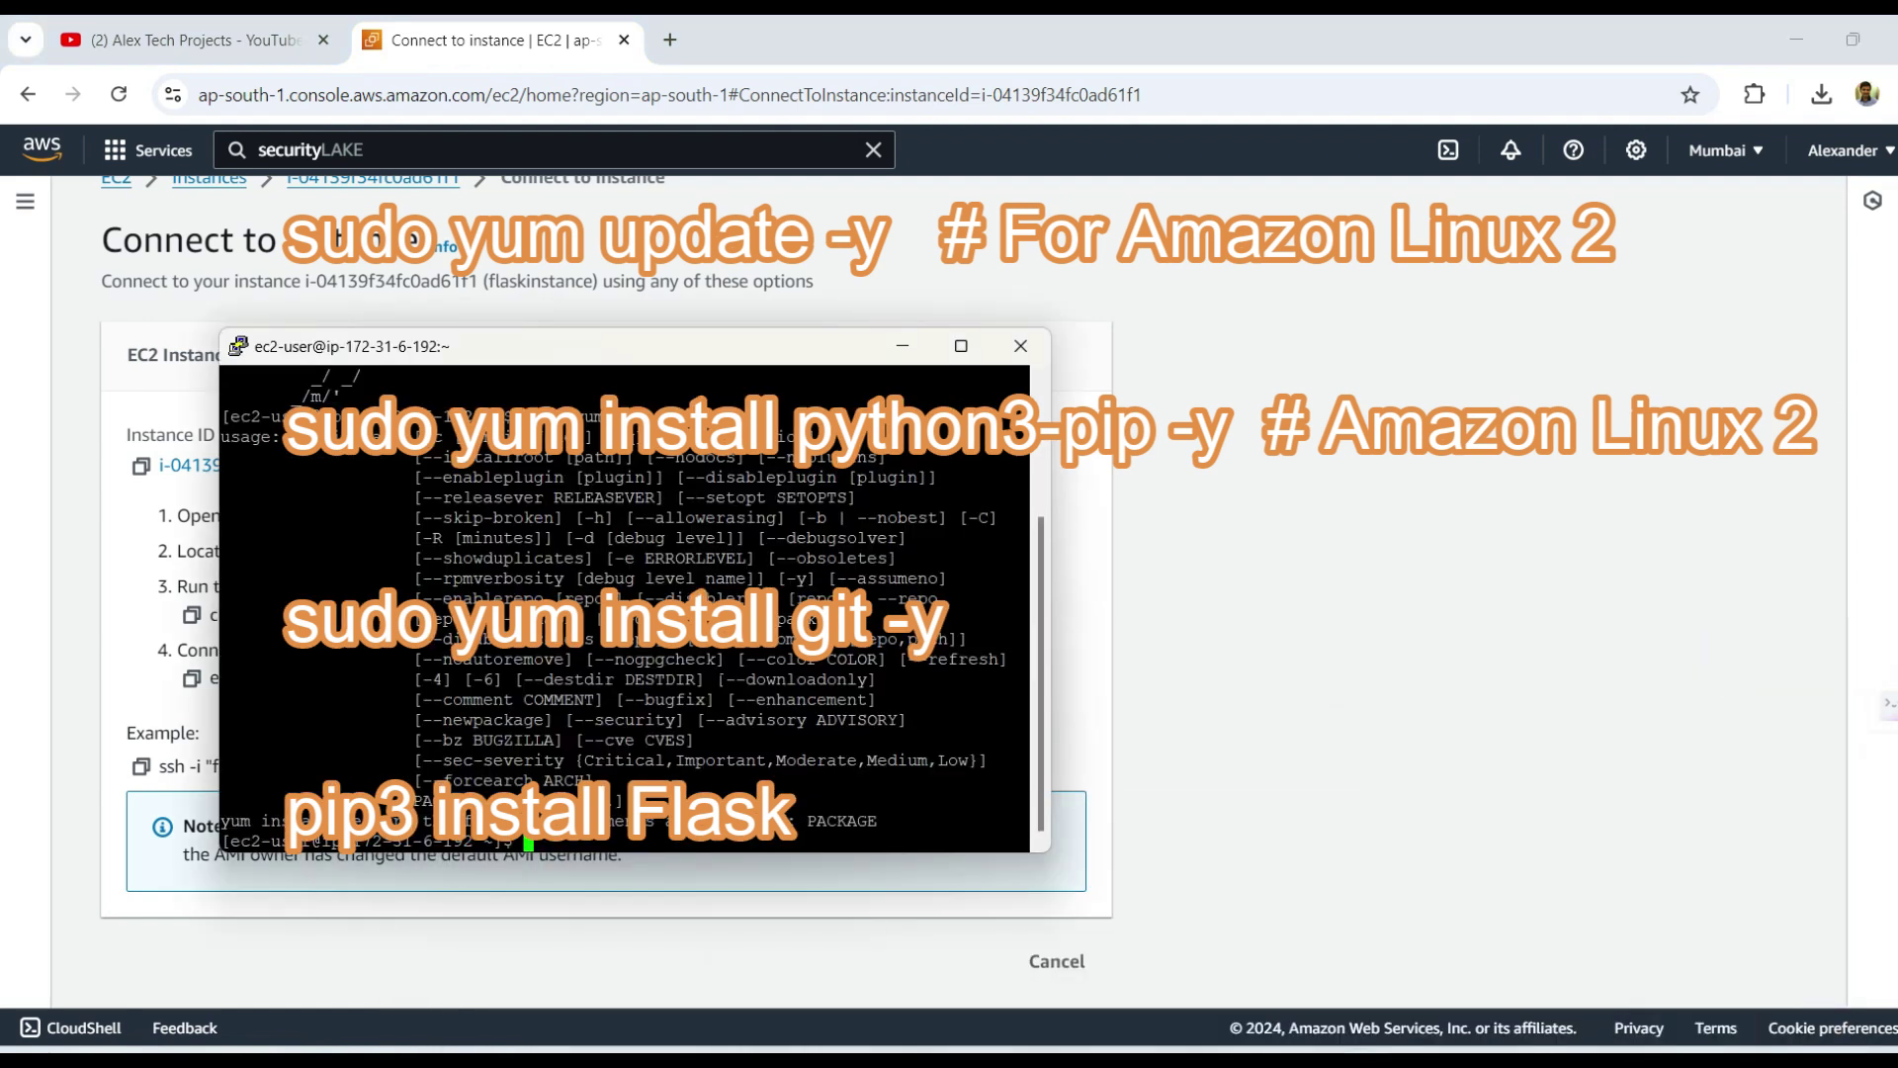
key("shift+Insert")
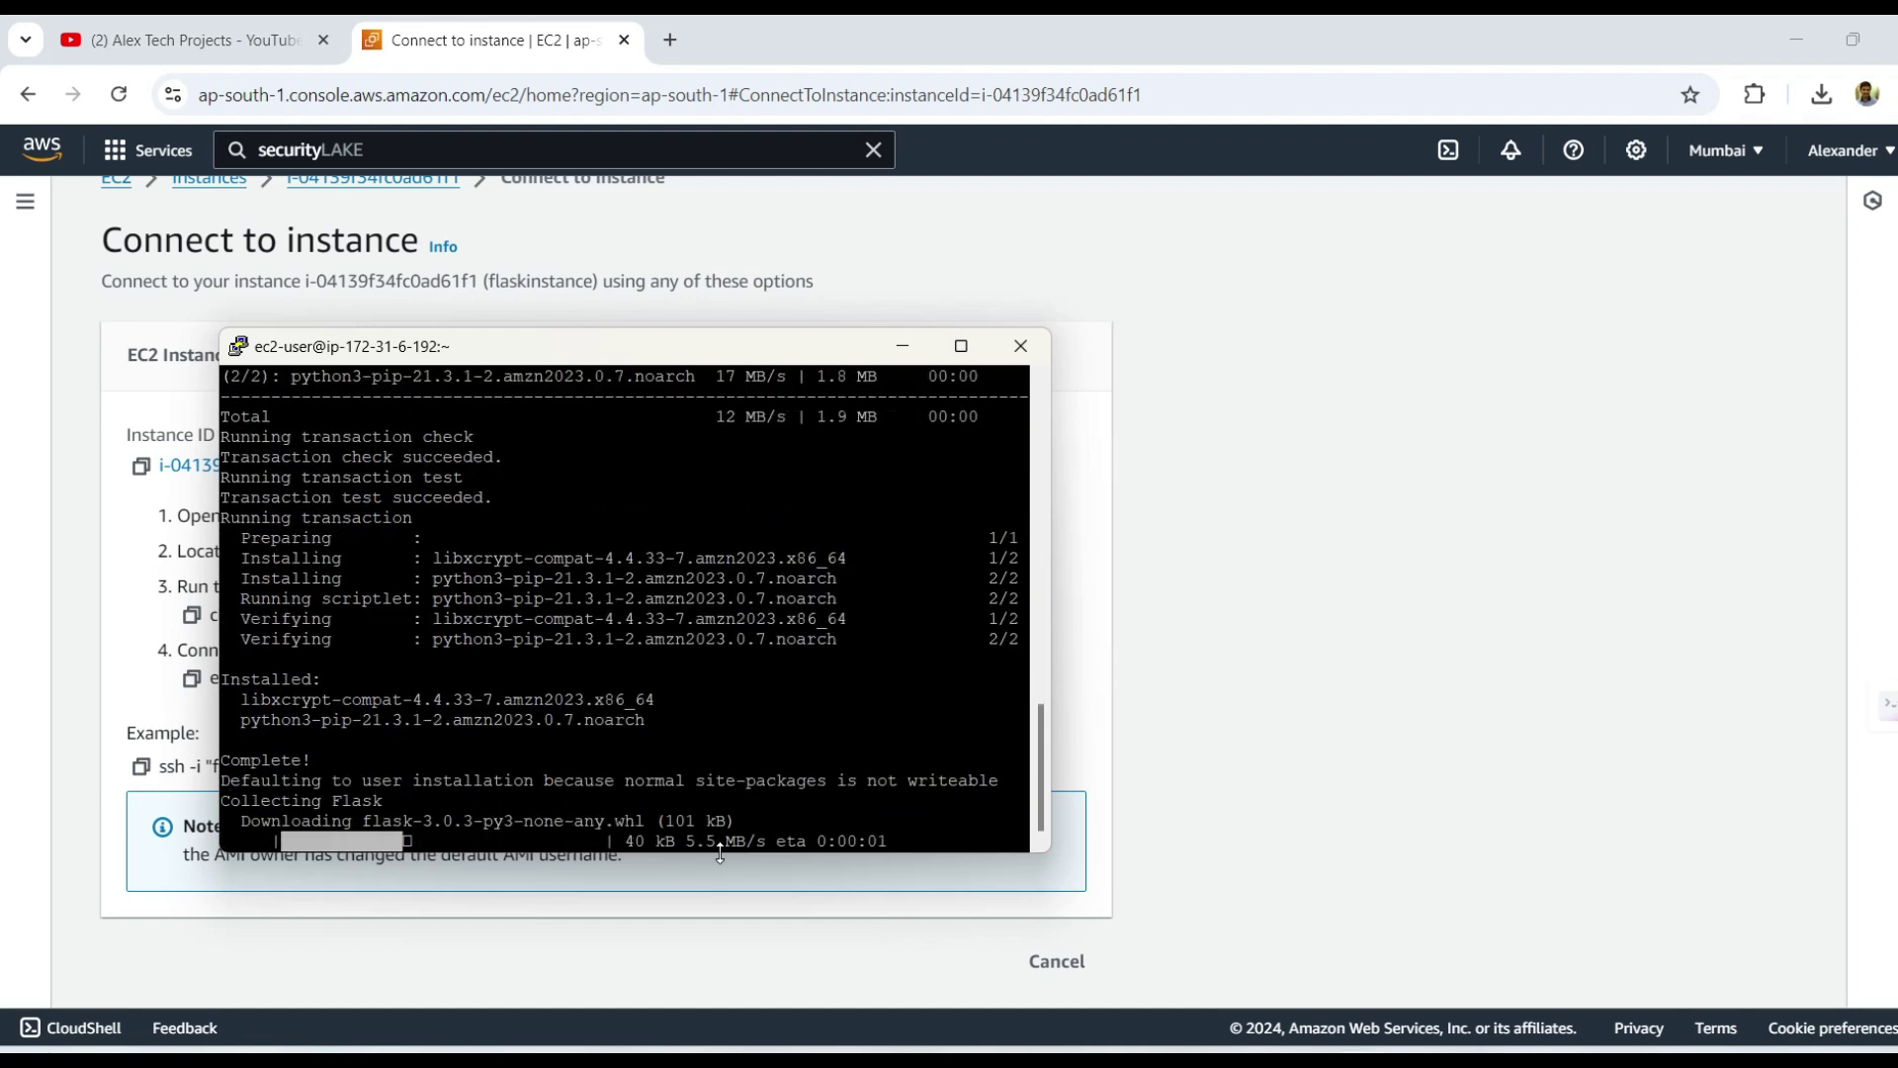
Review the installation output in the terminal and compare it with the setup commands in the Notepad notes
scroll(721, 840, "up", 8)
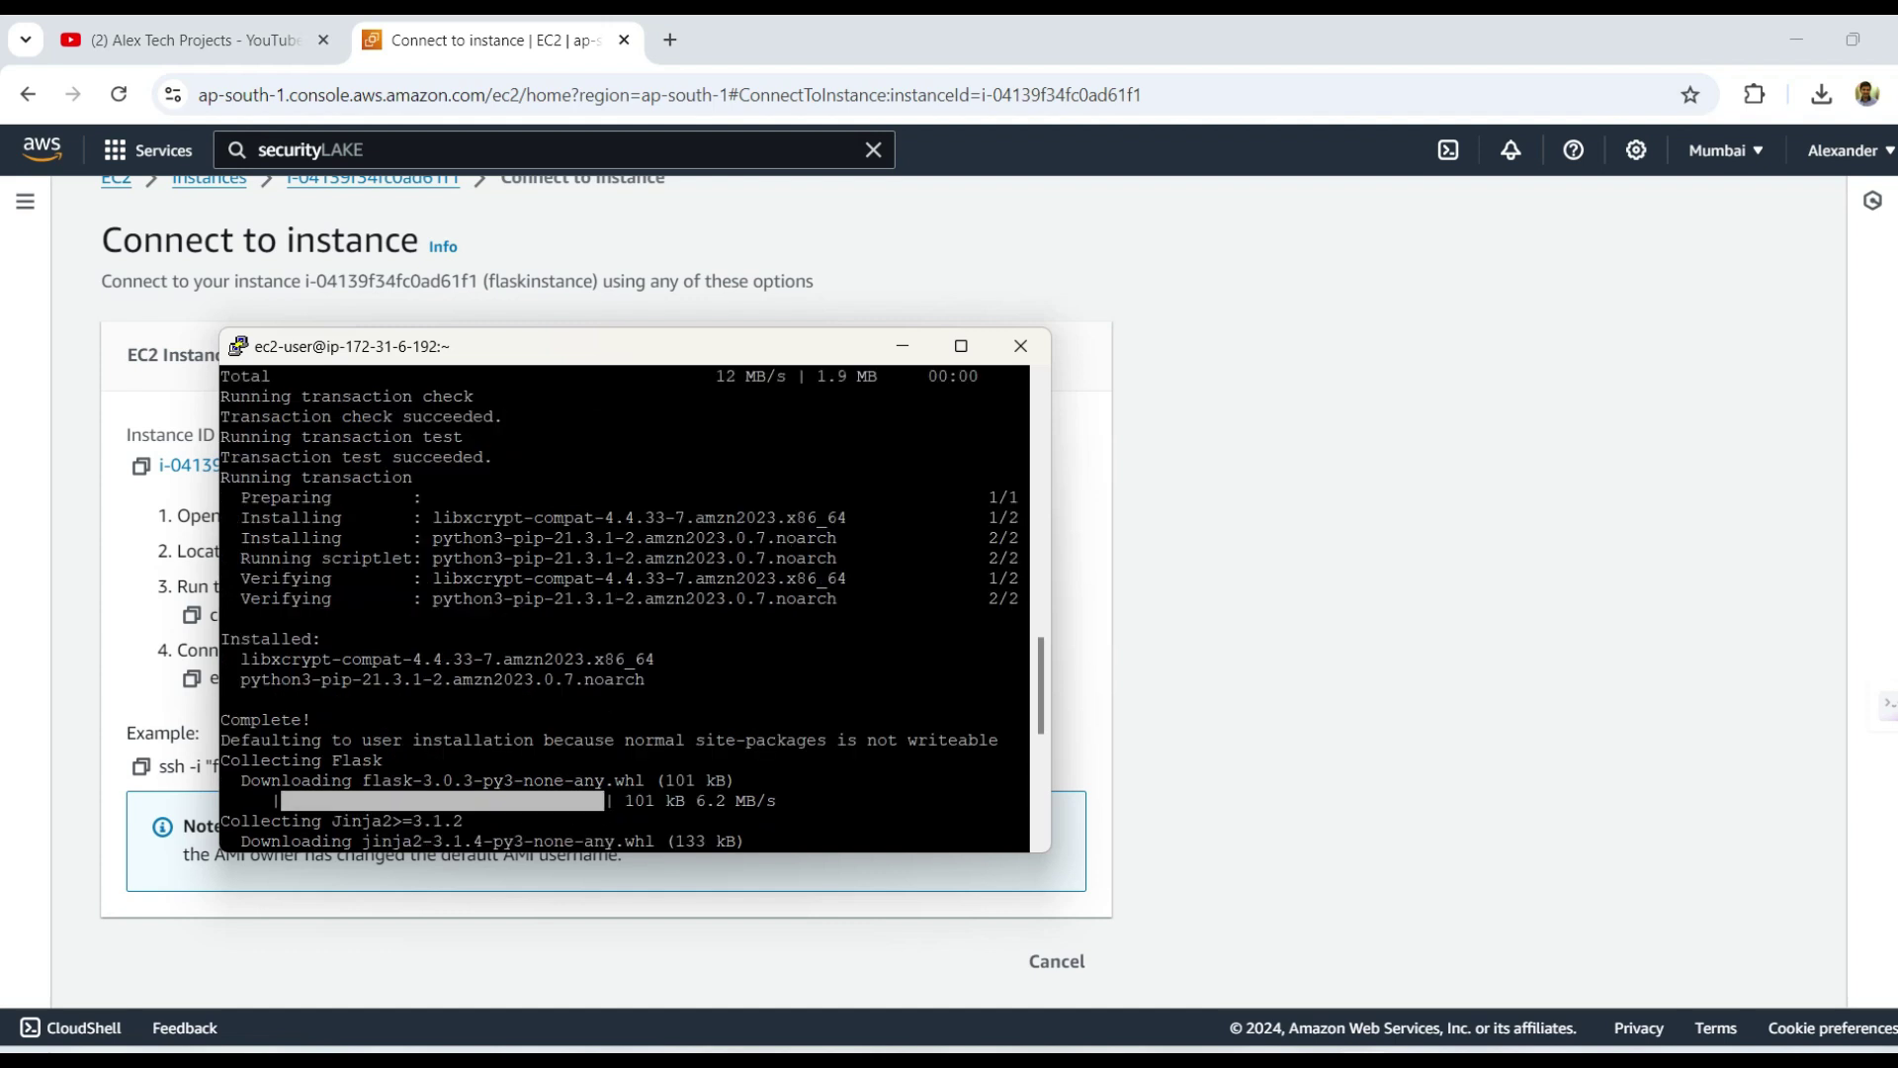
scroll(624, 607, "up", 10)
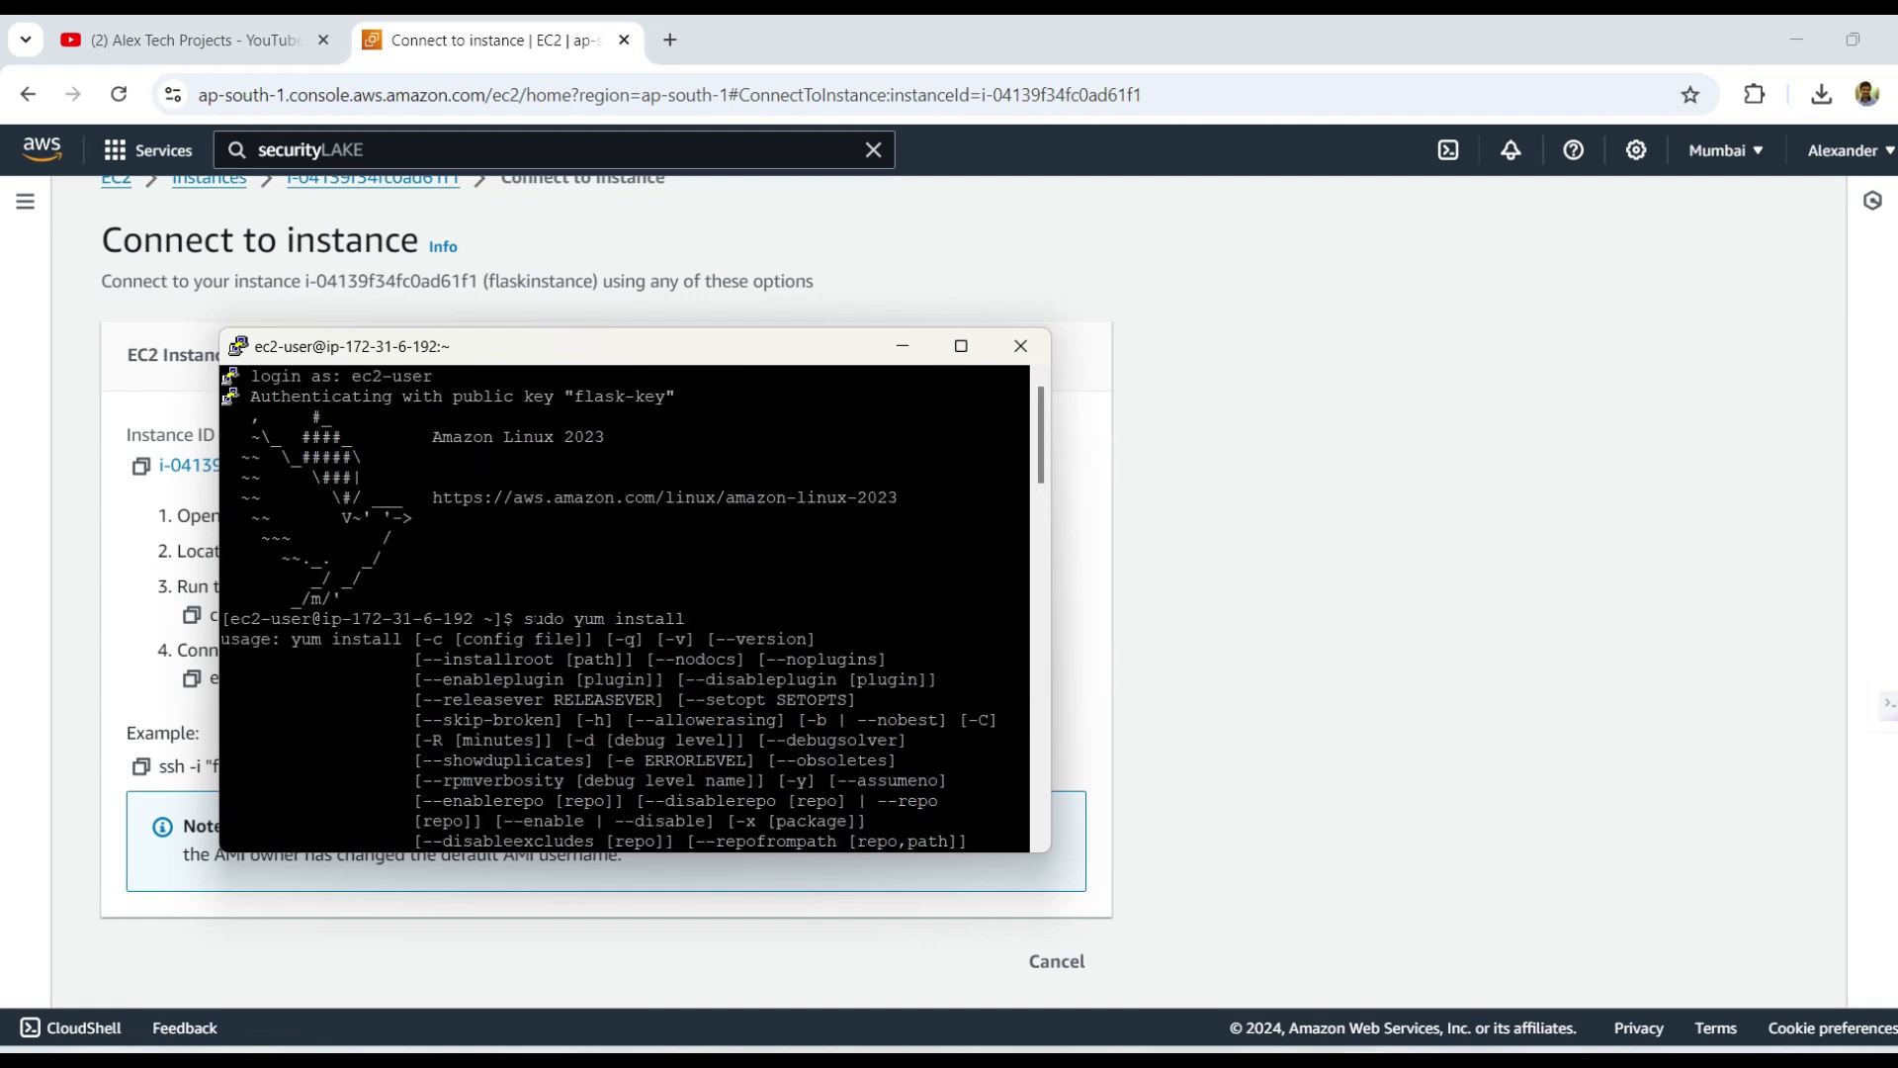
scroll(624, 608, "down", 10)
scroll(624, 608, "up", 8)
key("alt+Tab")
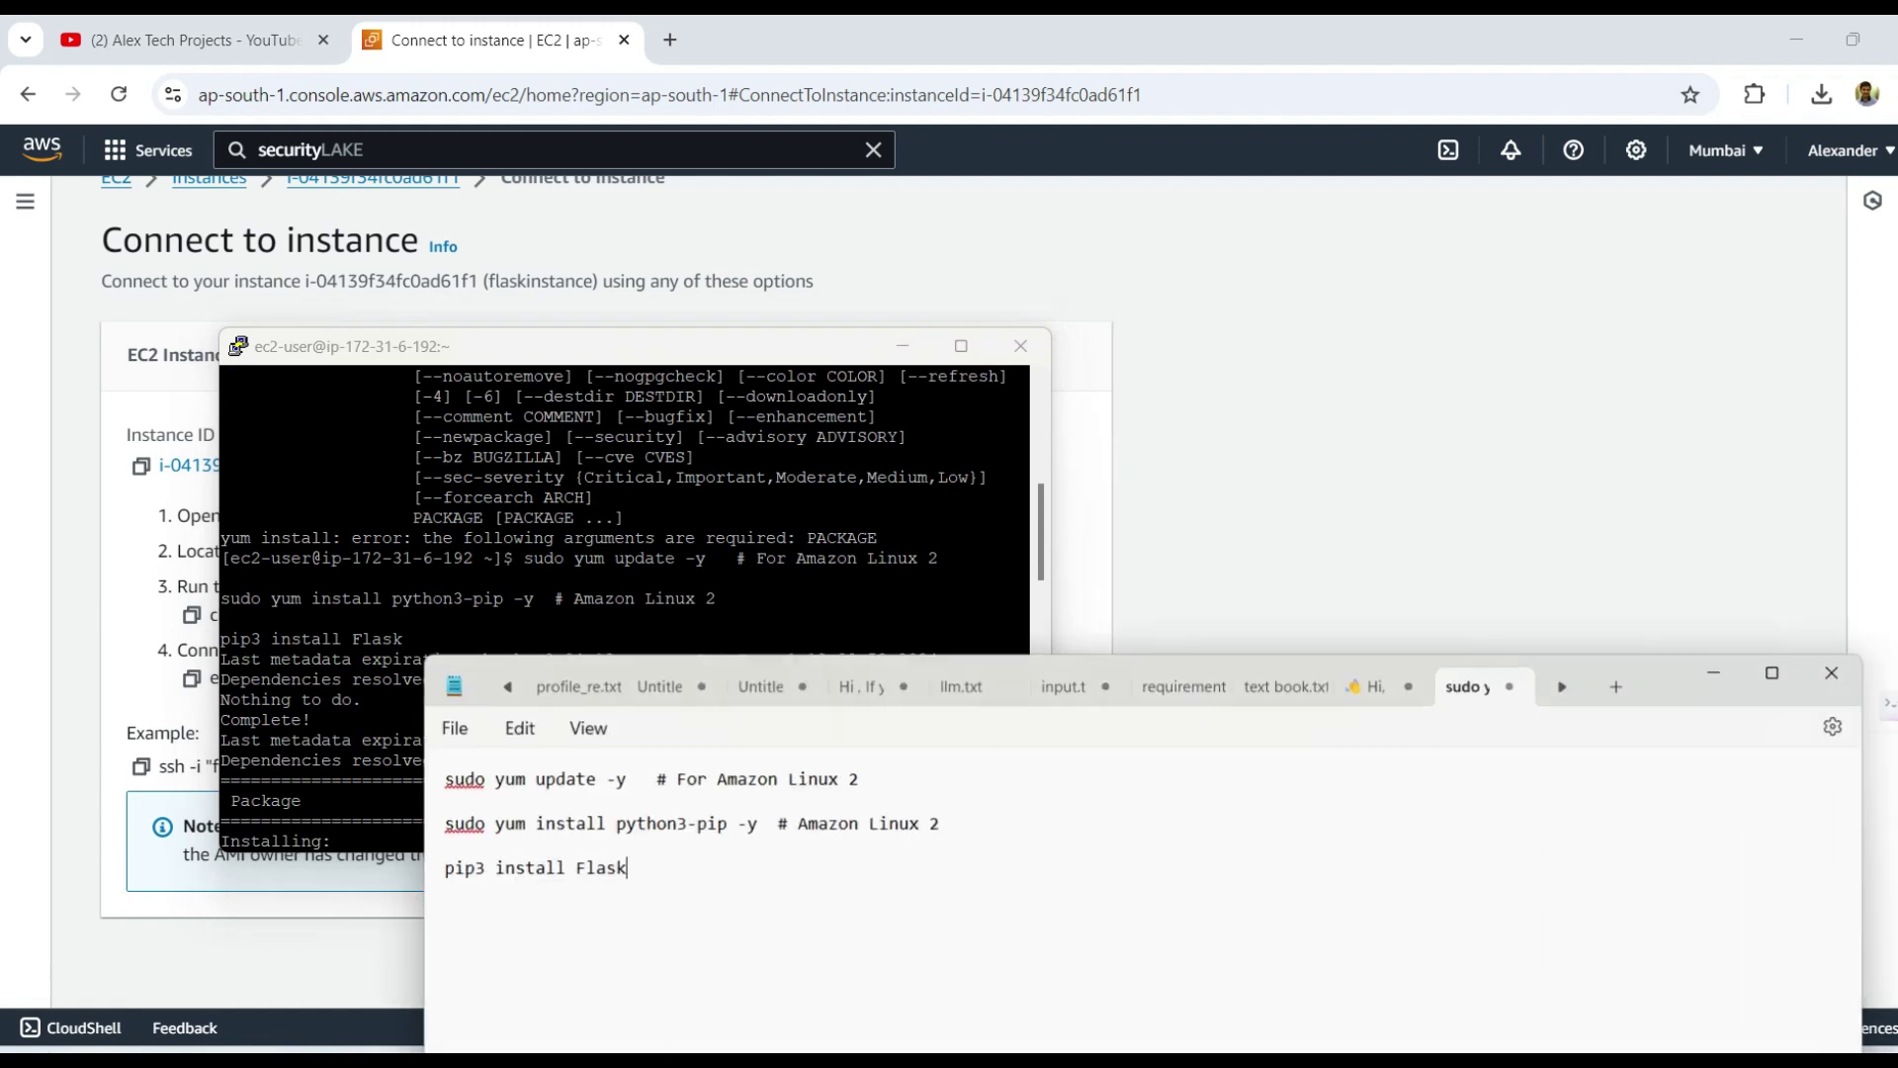
left_click_drag(451, 780, 615, 780)
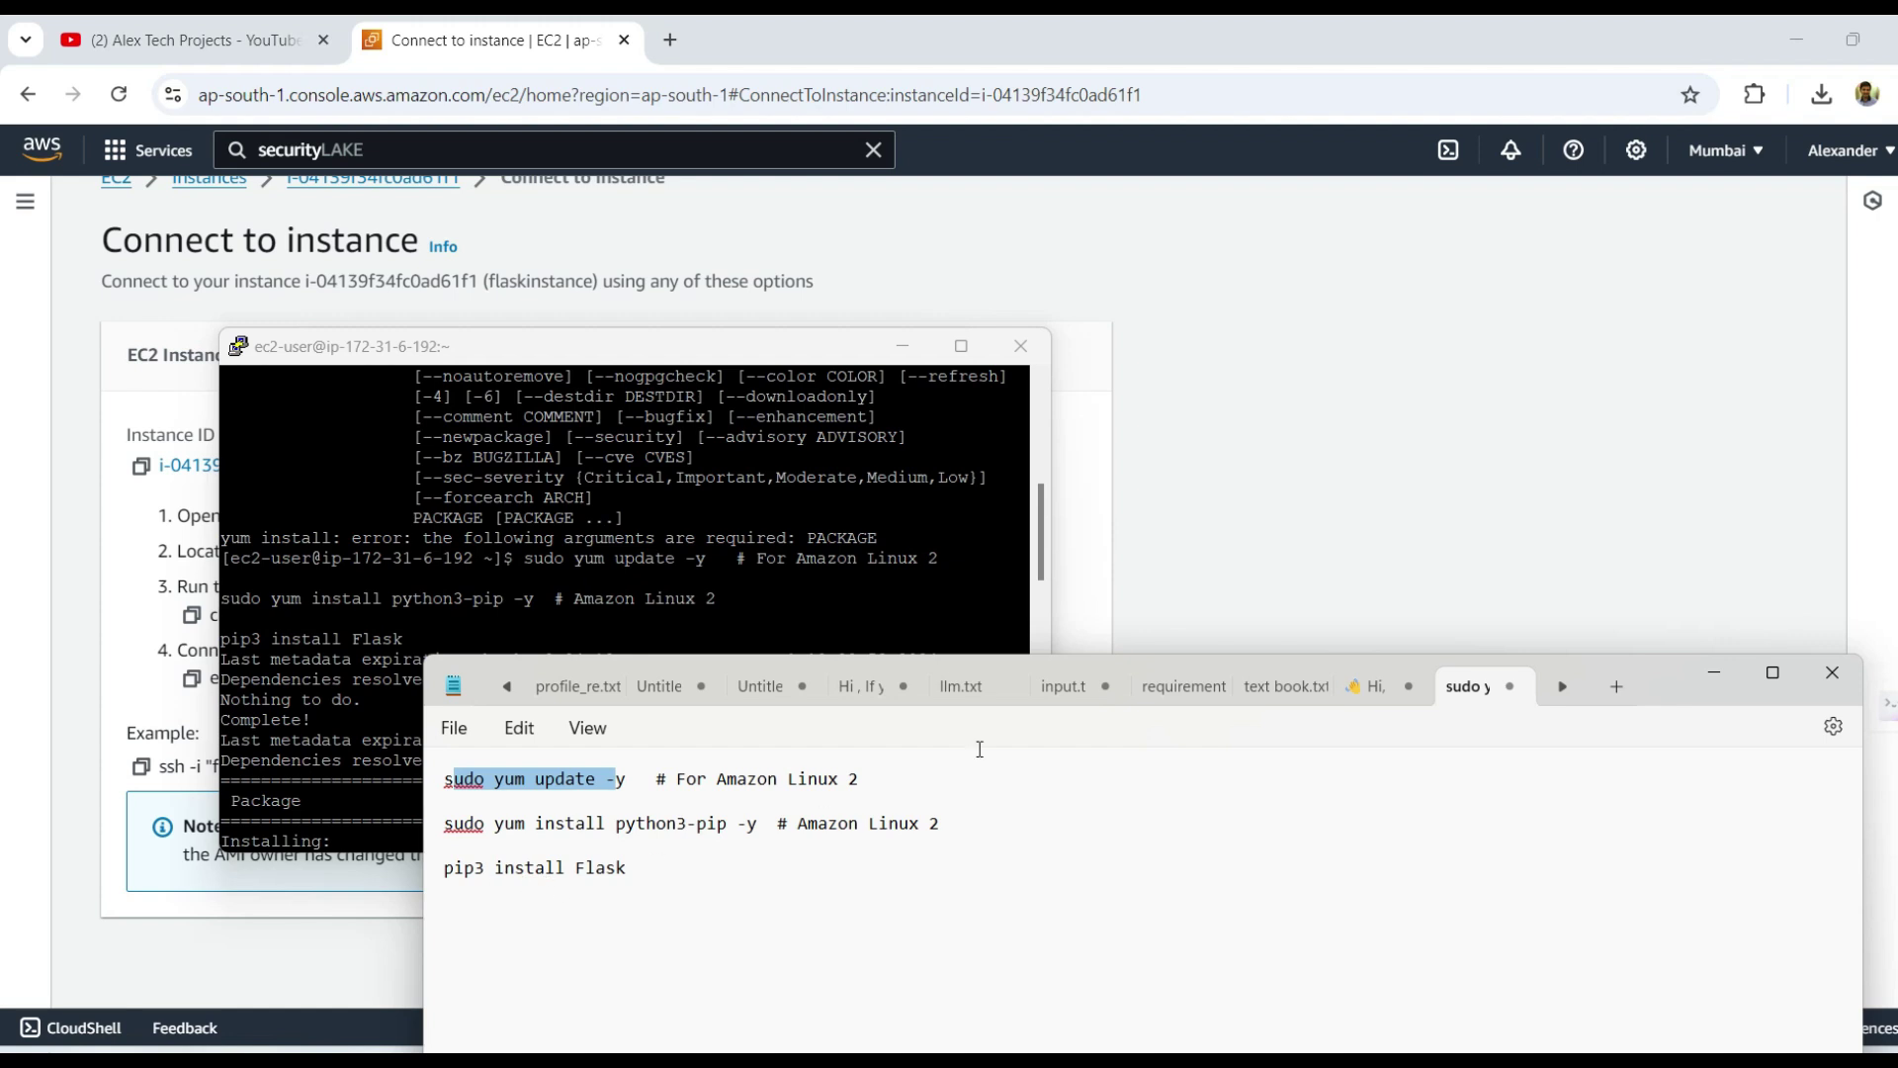
left_click(1201, 450)
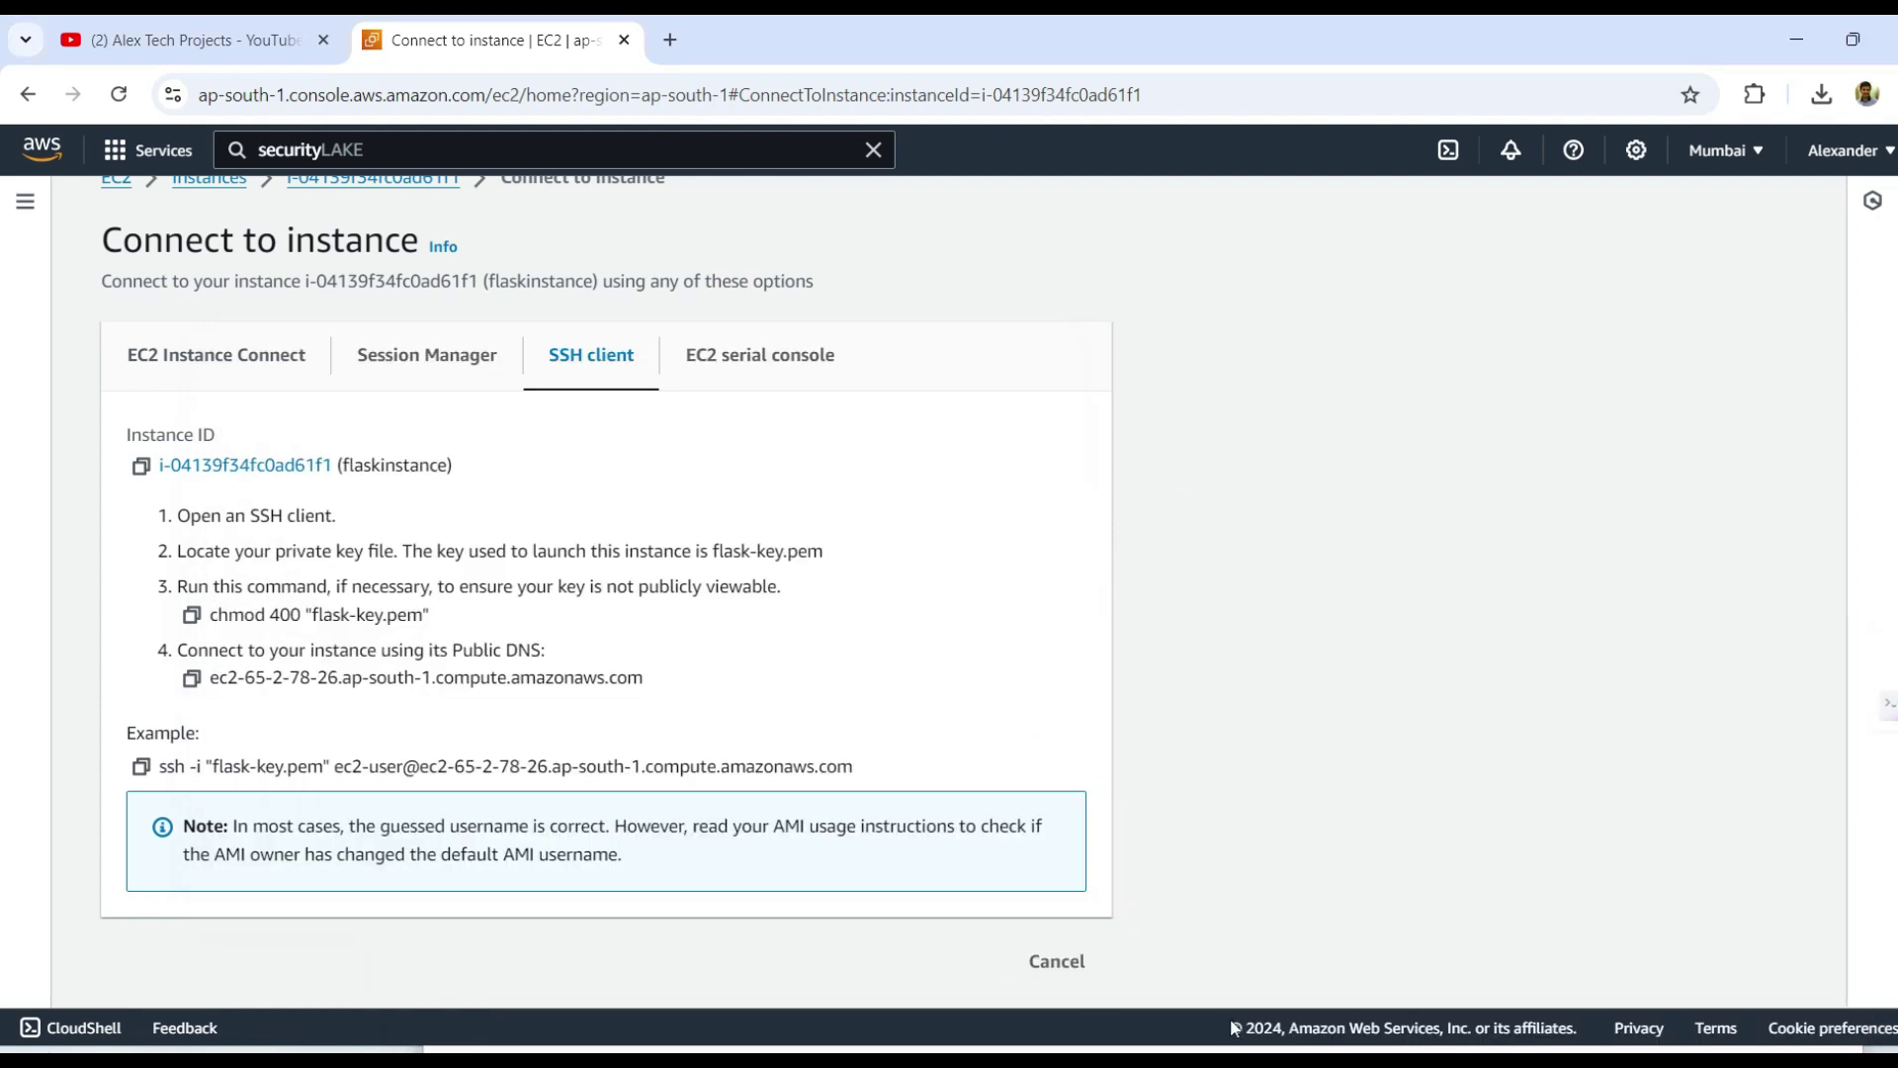
key("alt+Tab")
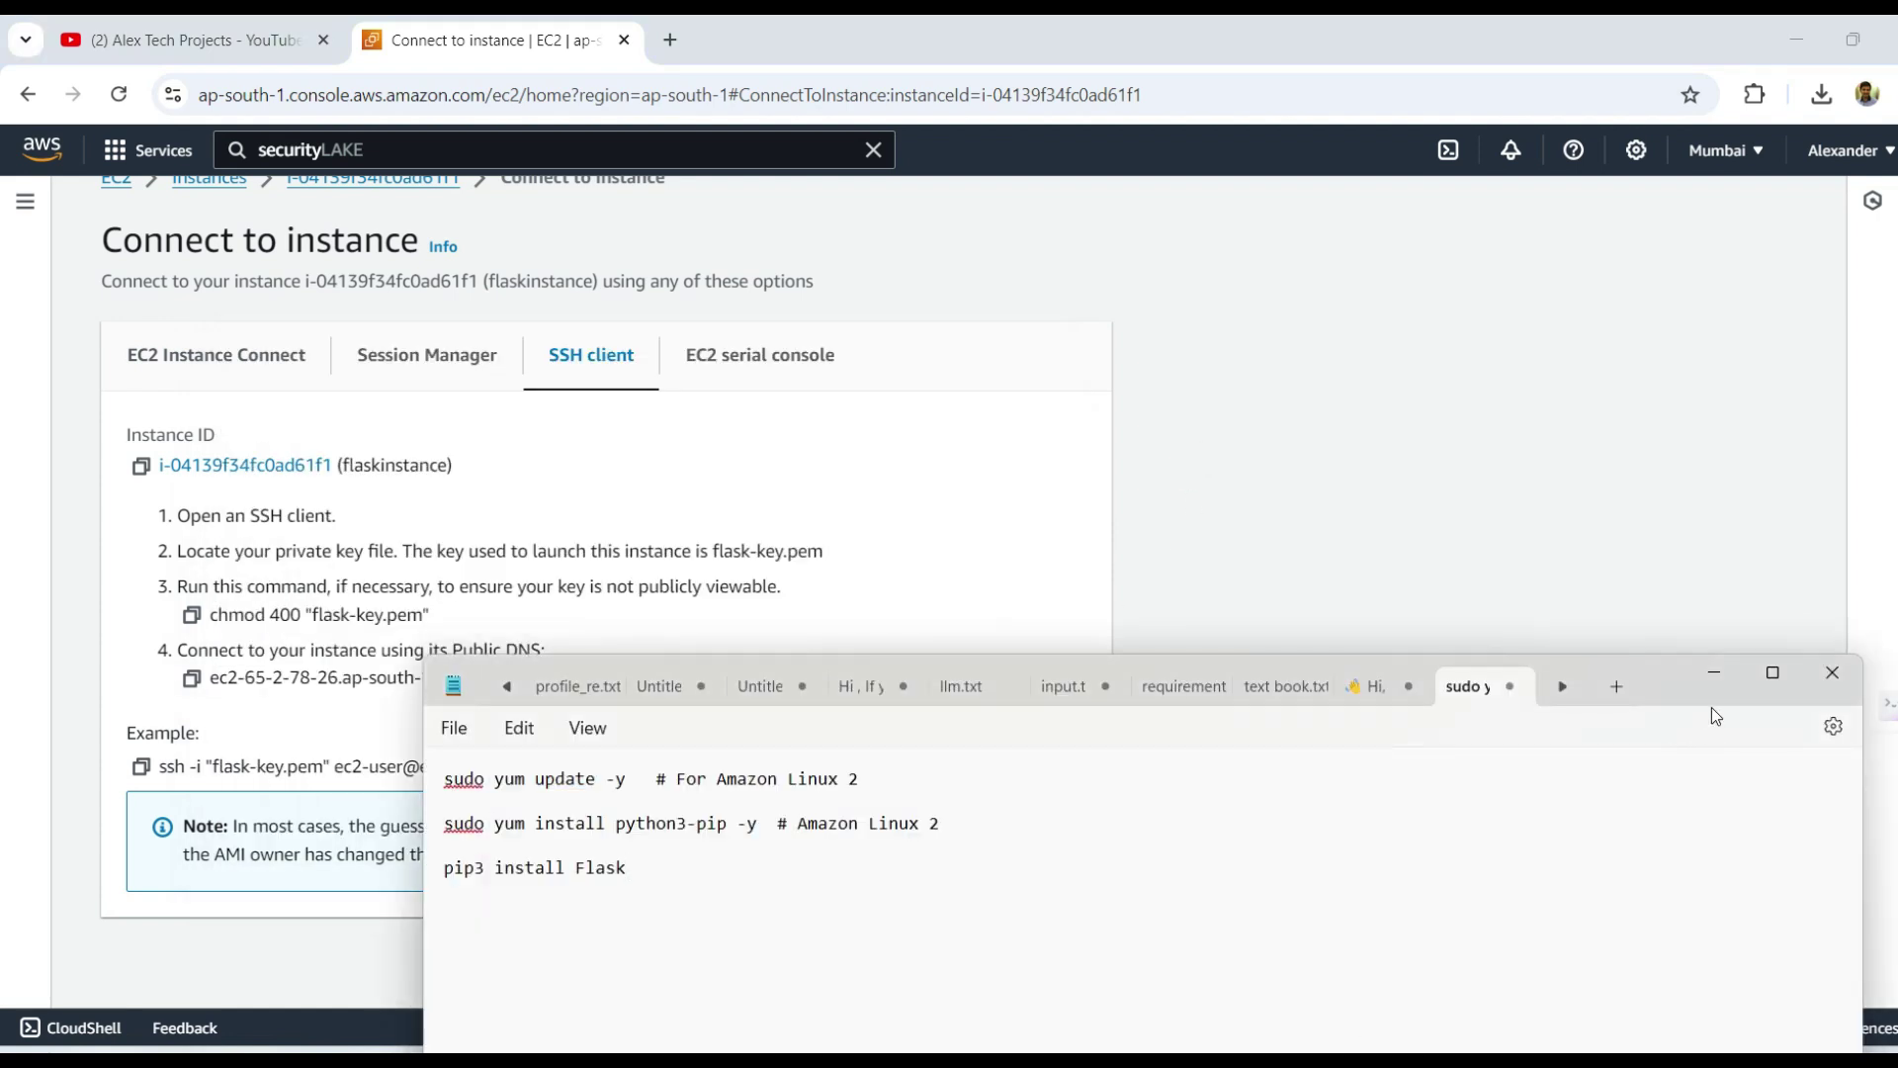
left_click(1714, 672)
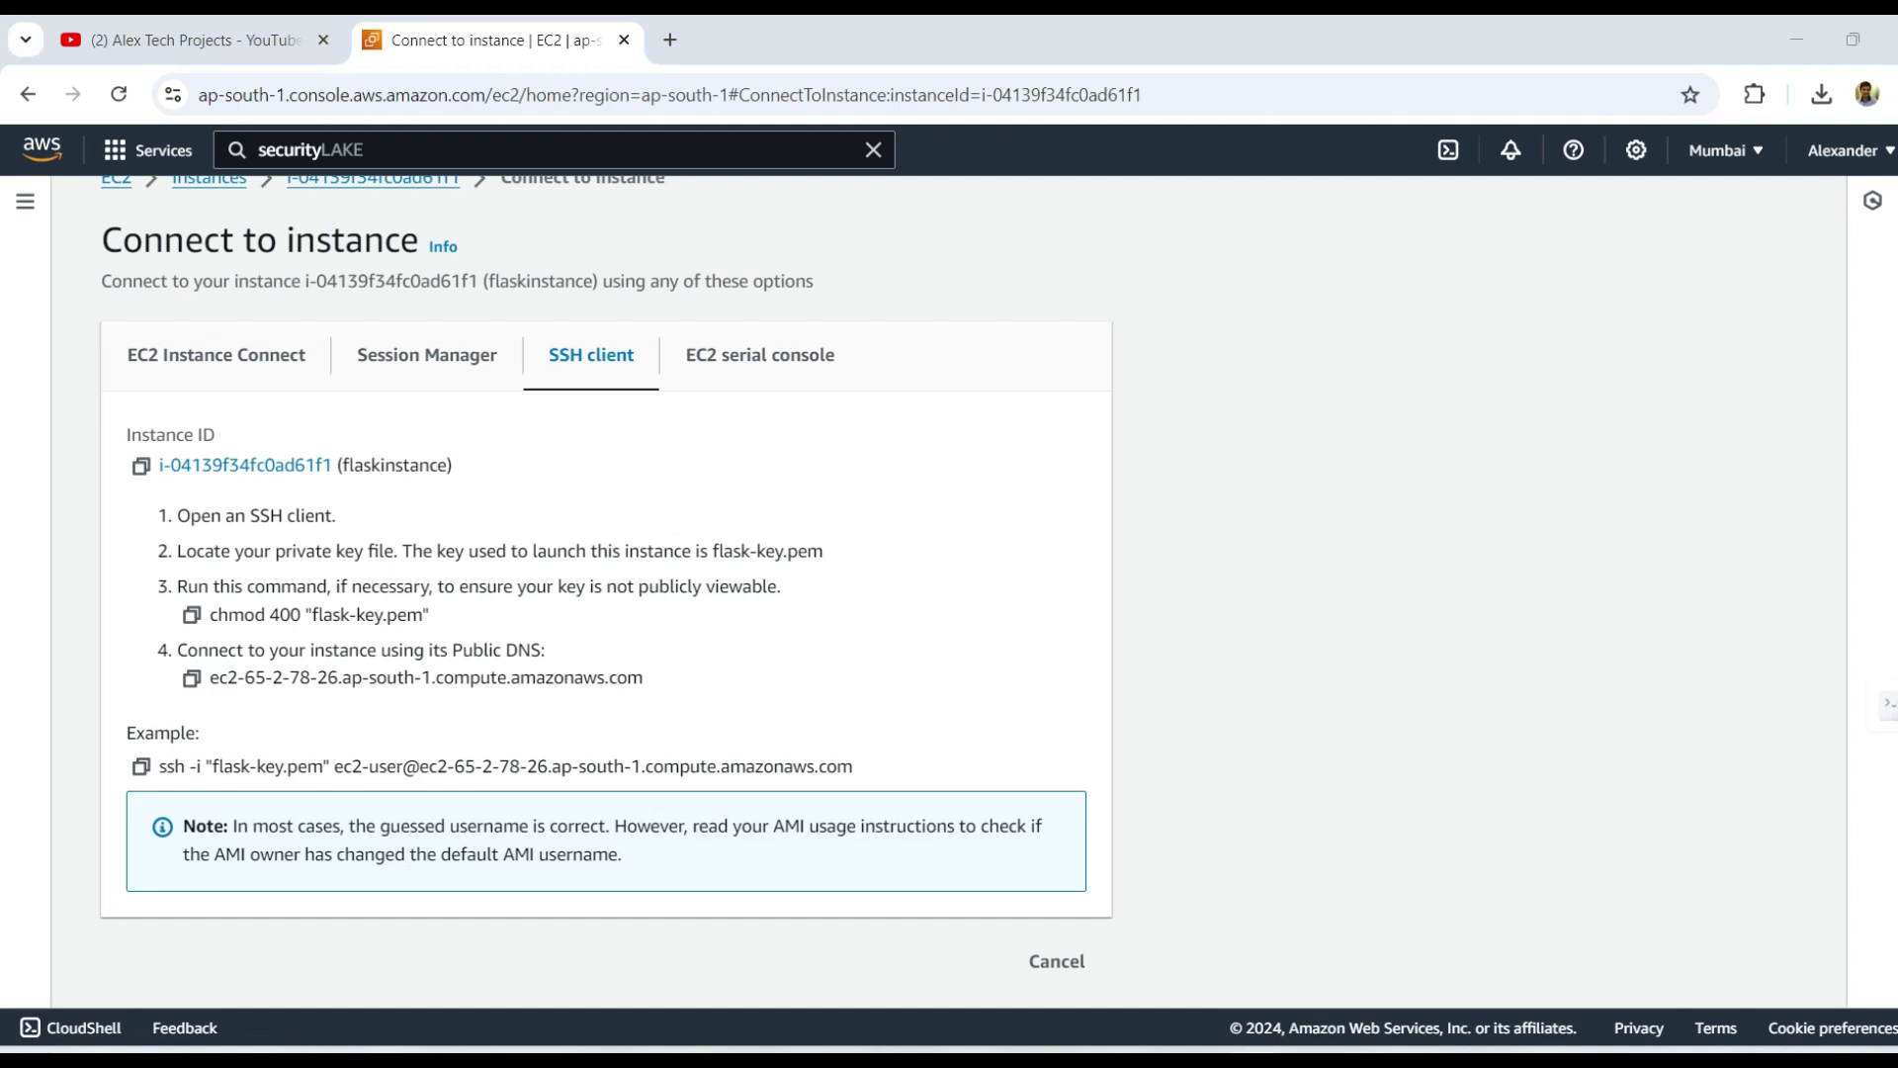
Return to the PuTTY session, maximize its window and add four empty prompt lines below the installation output
key("alt+Tab")
left_click(967, 346)
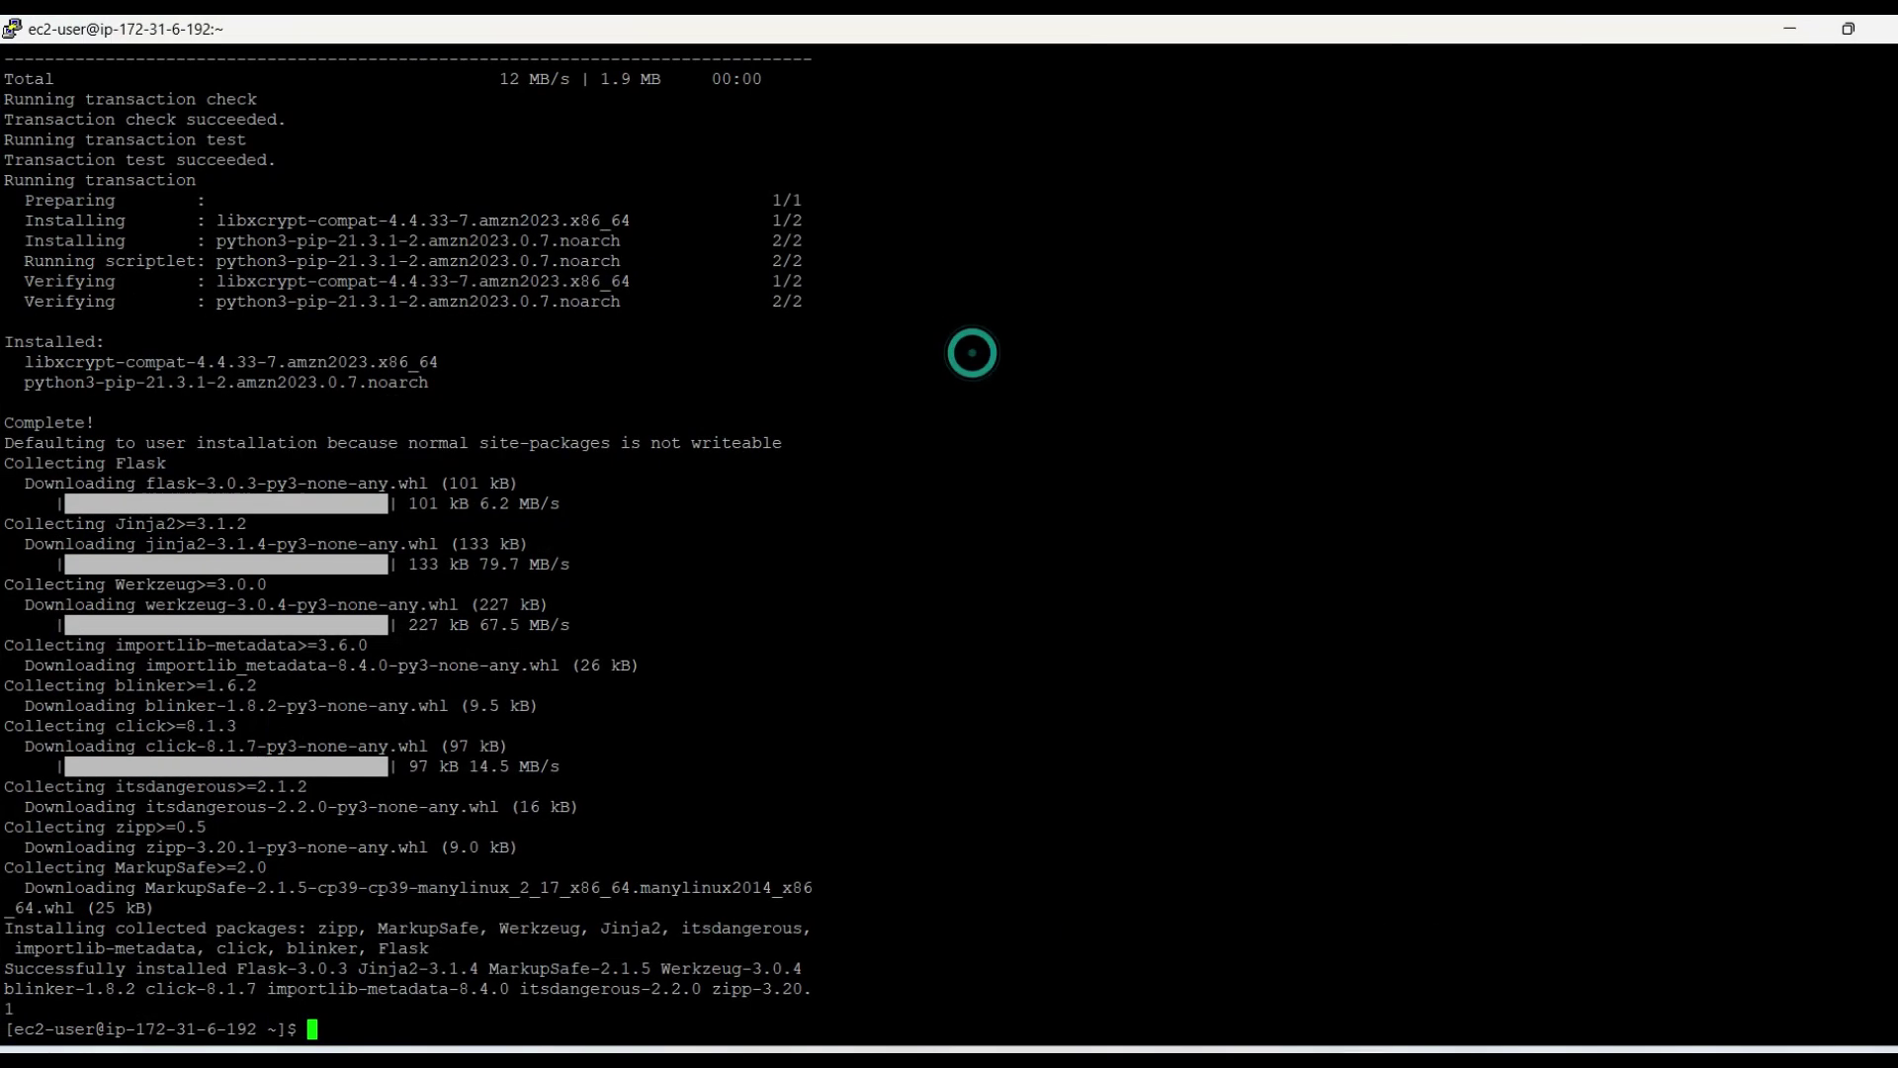
key("Return")
key("Return")
key("Return")
key("Return")
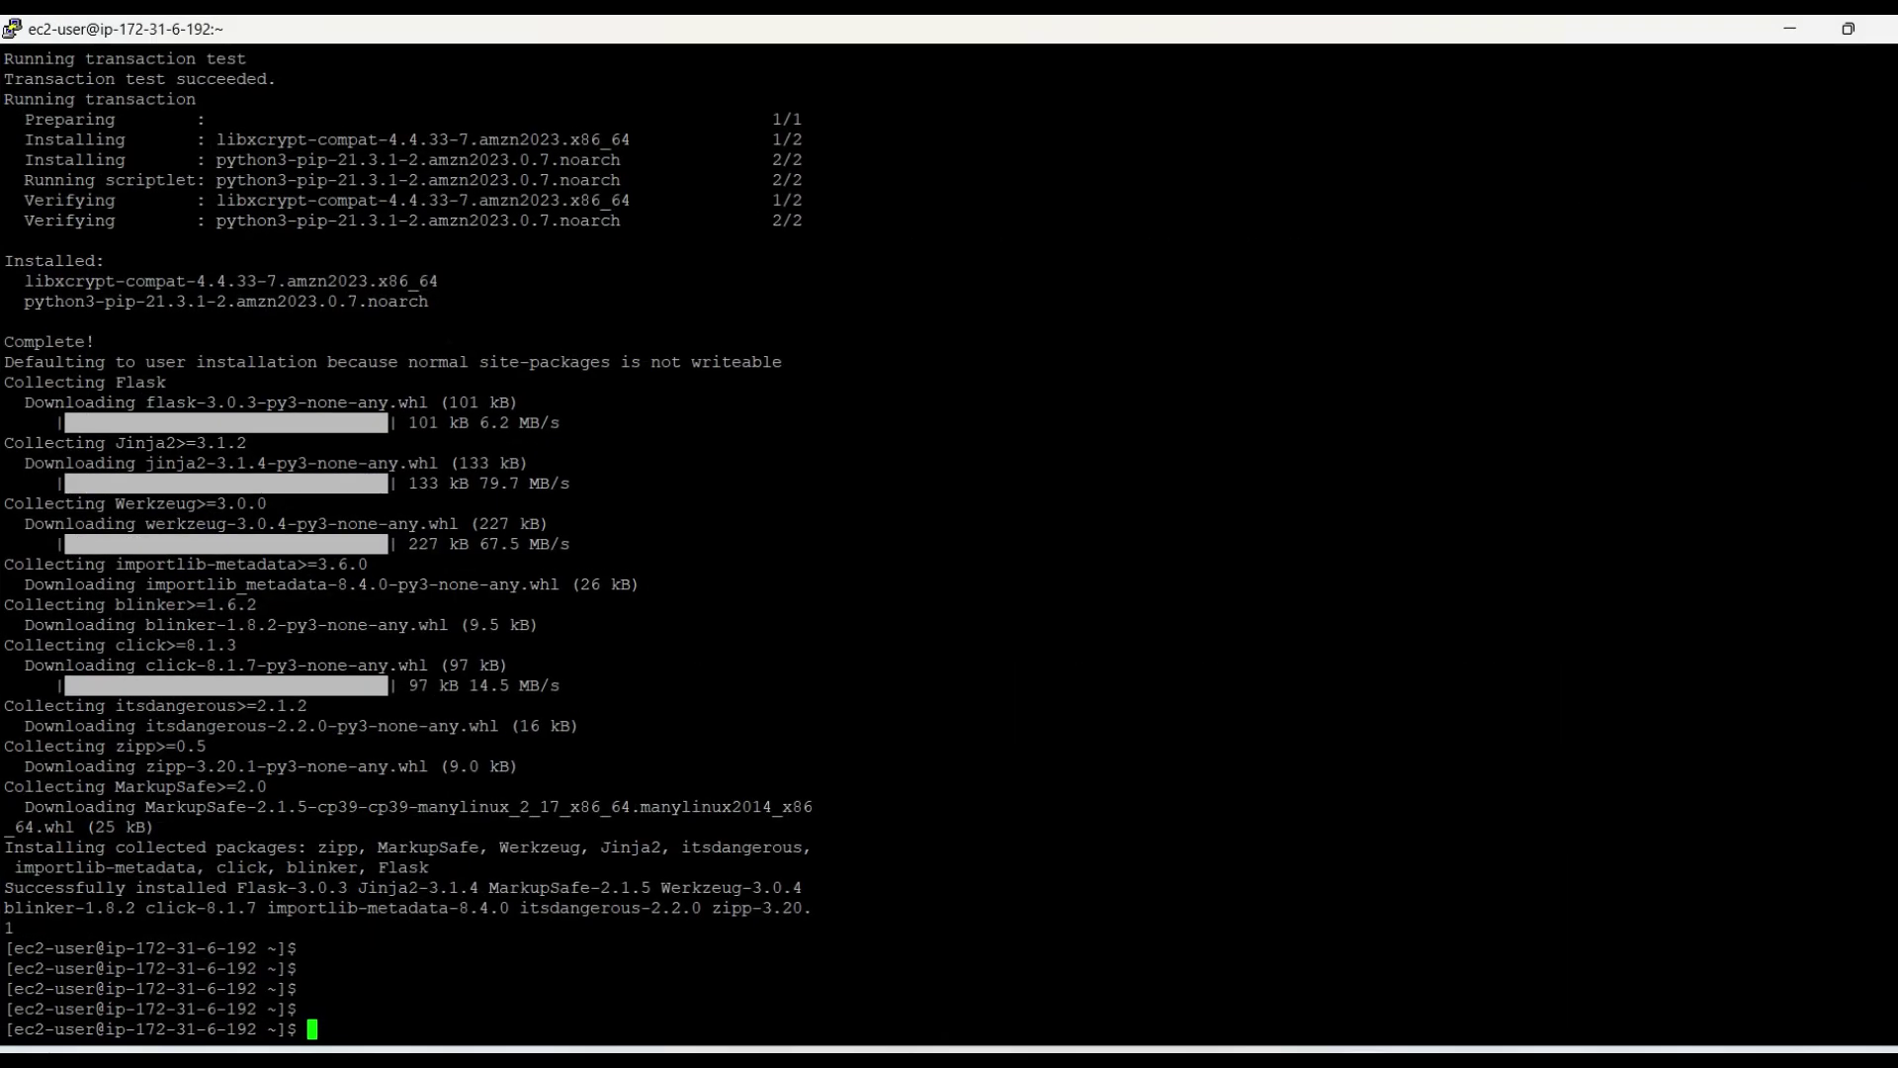
Switch to the browser, open the GitHub repositories page in a new tab and open the Flask-Projects repository
key("alt+Tab")
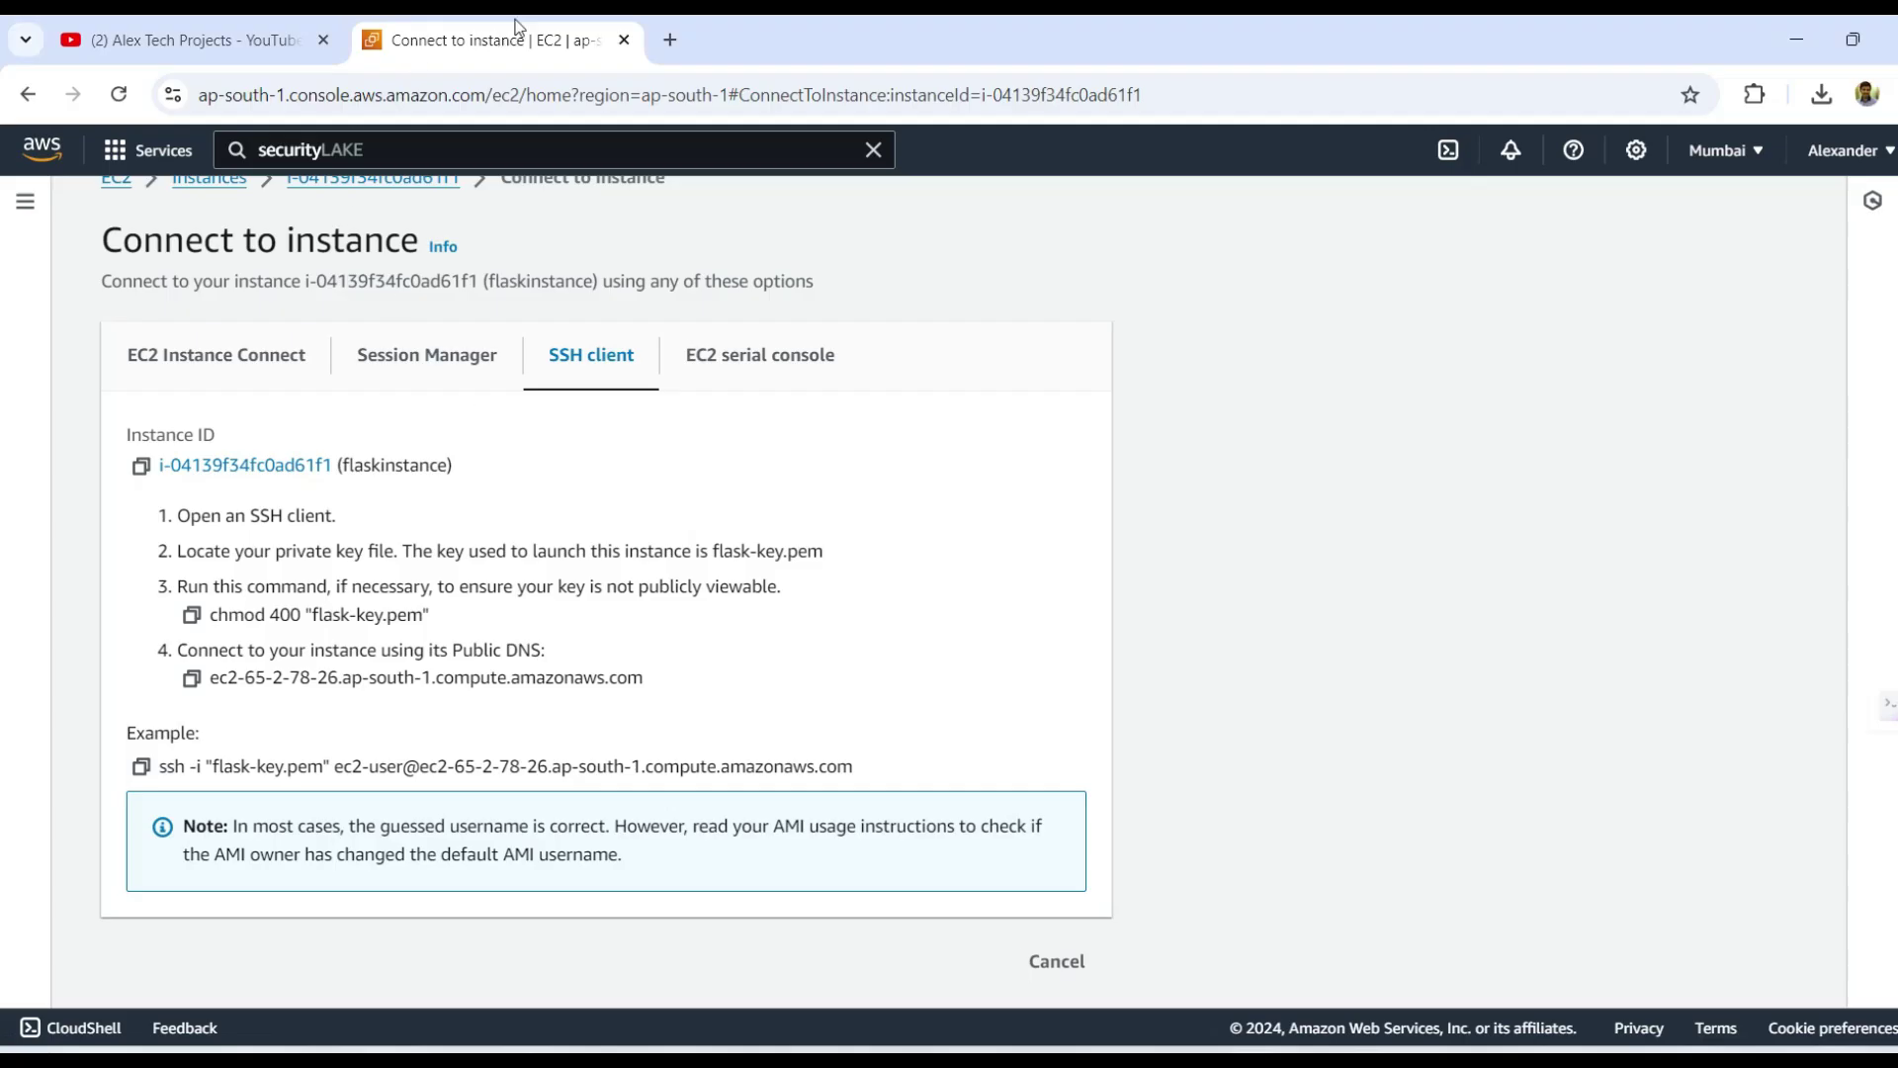
left_click(670, 41)
type("github.com/alexvatti?tab=repositories")
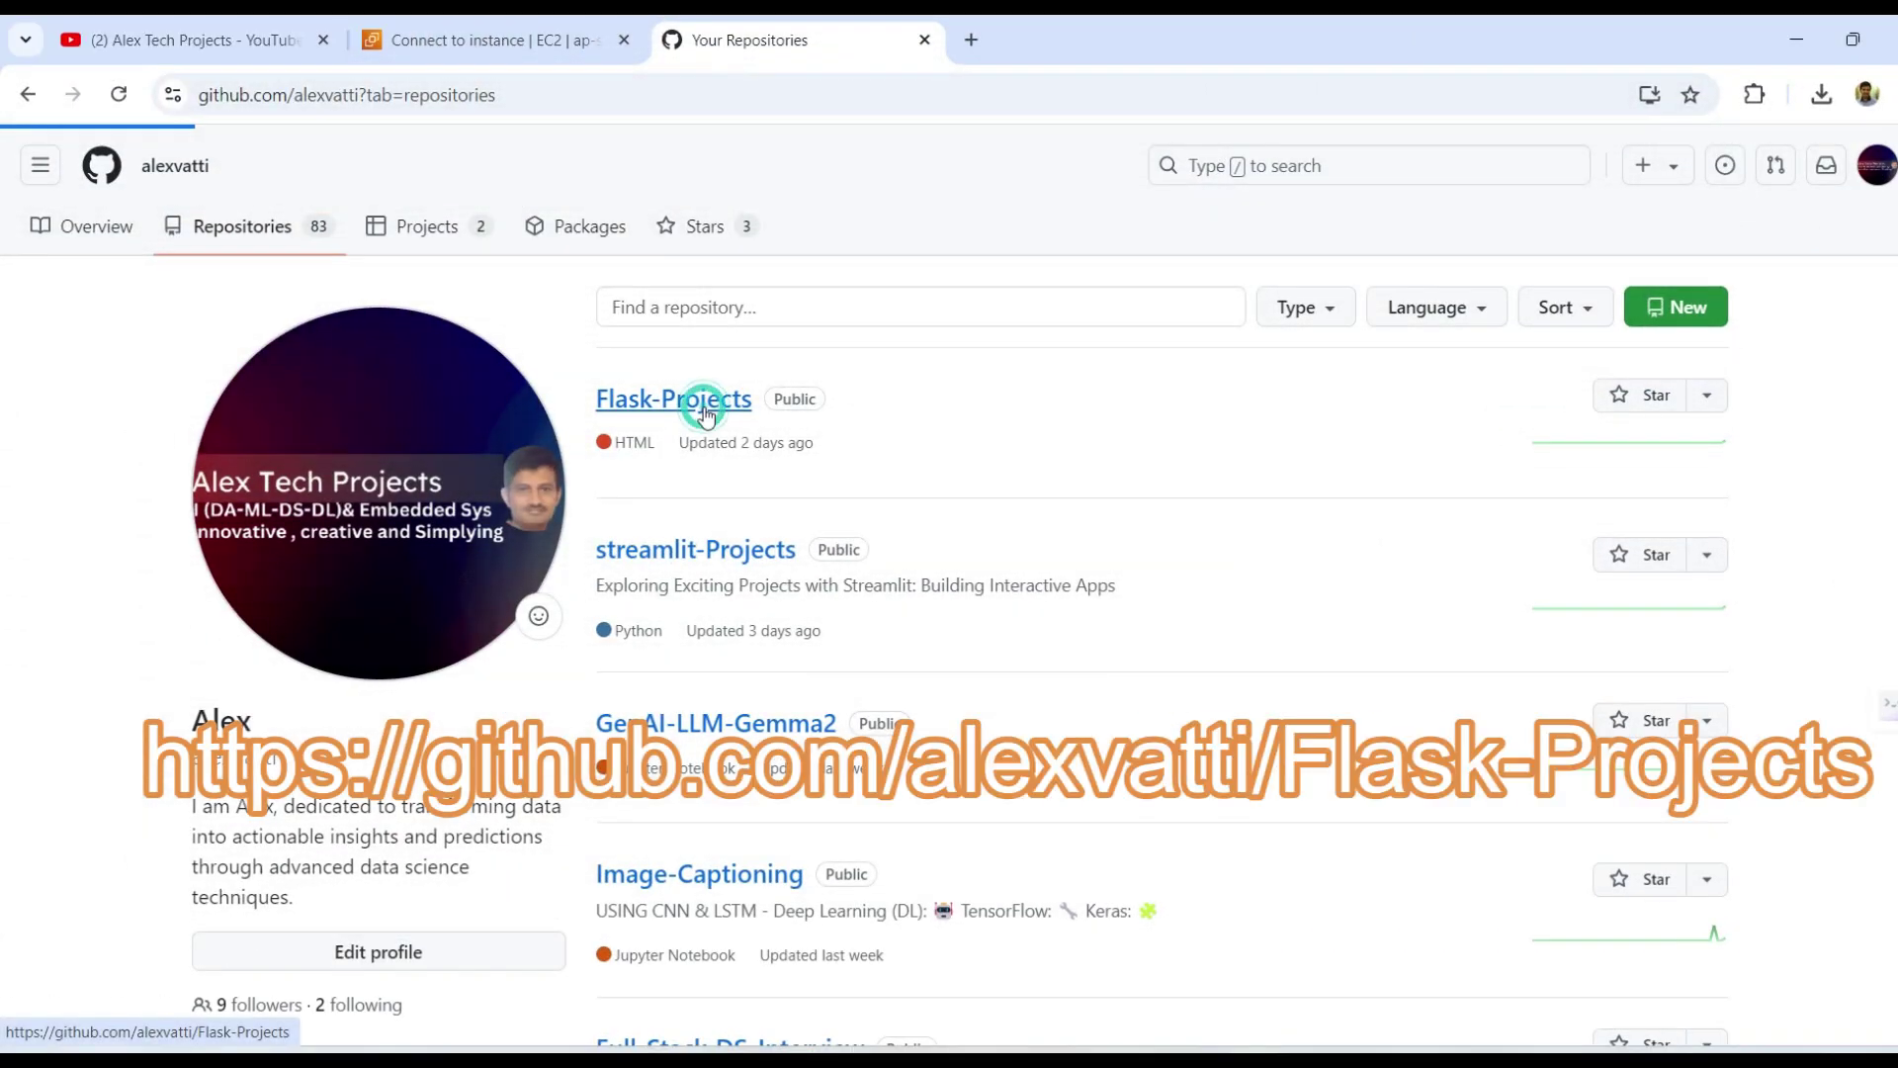
left_click(701, 405)
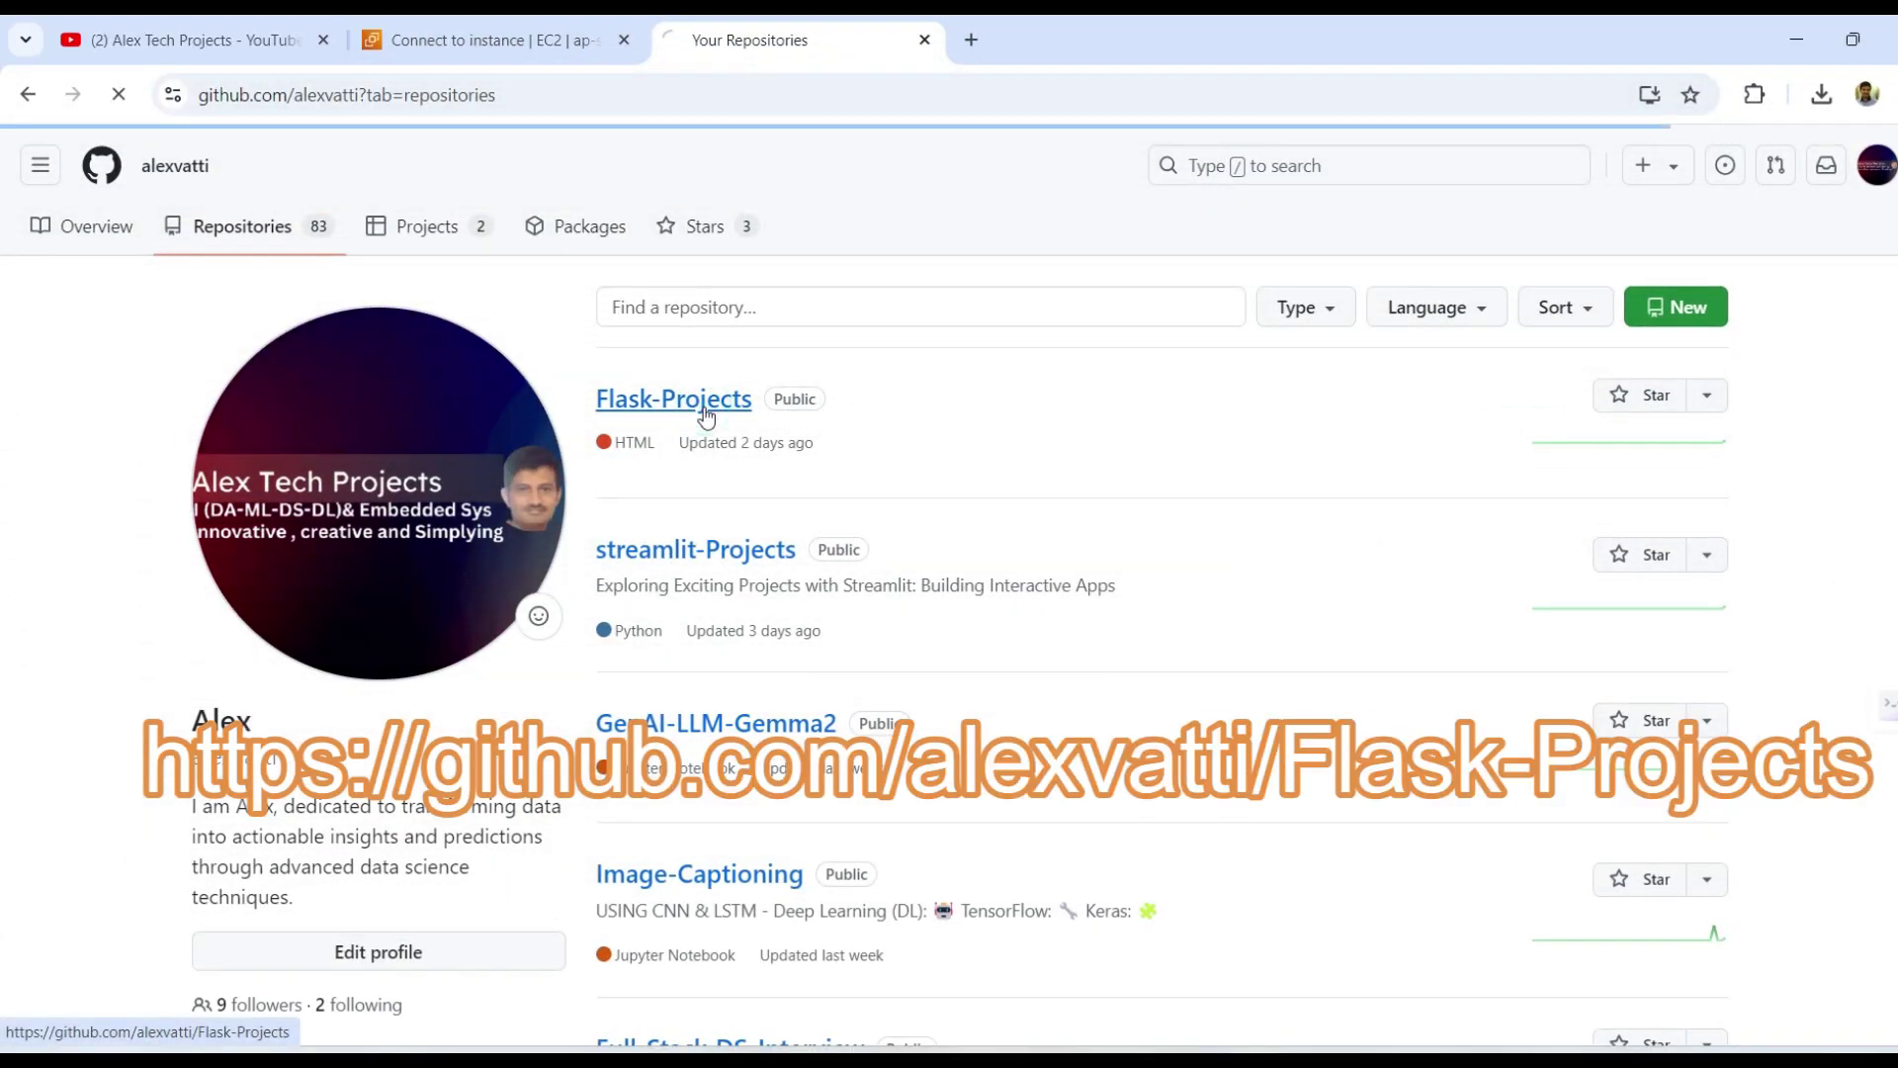
Show the clone options of the Flask-Projects repository and copy its HTTPS URL
left_click(1256, 387)
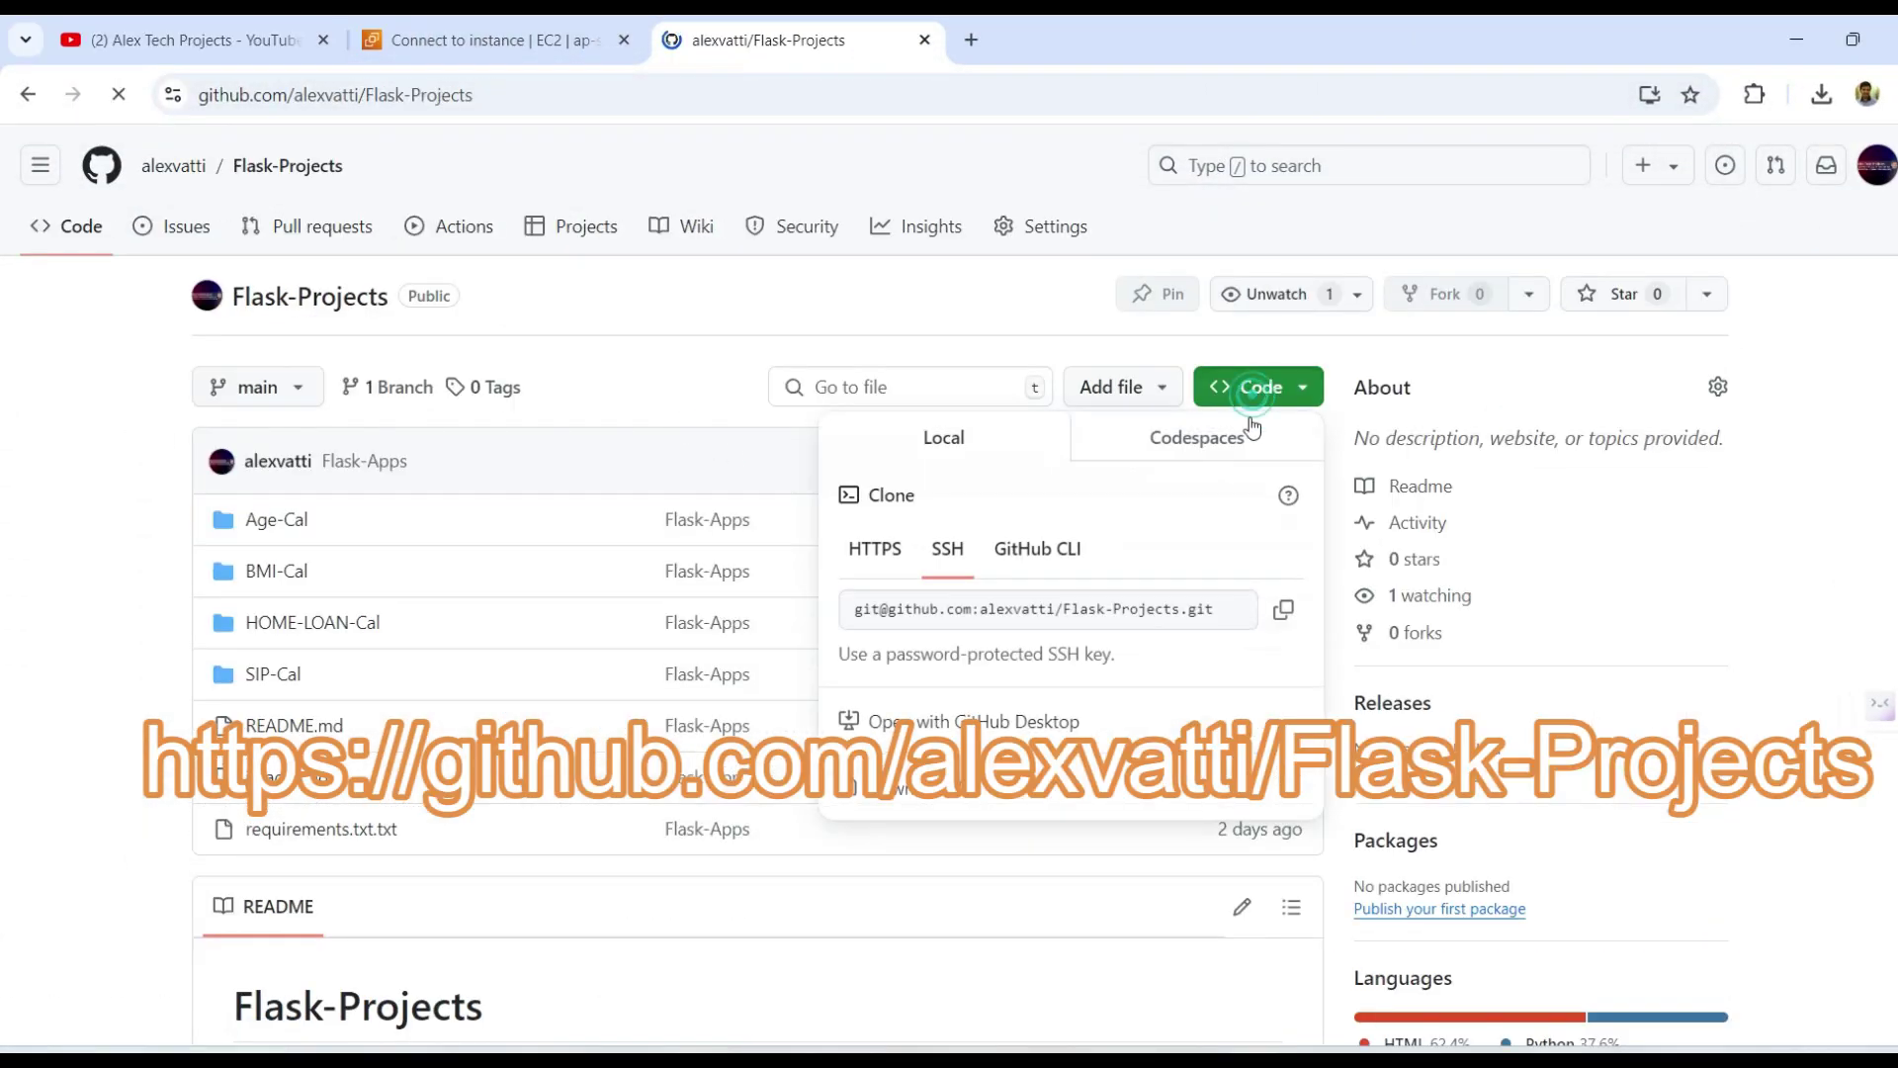
left_click(874, 548)
left_click(976, 610)
key("ctrl+c")
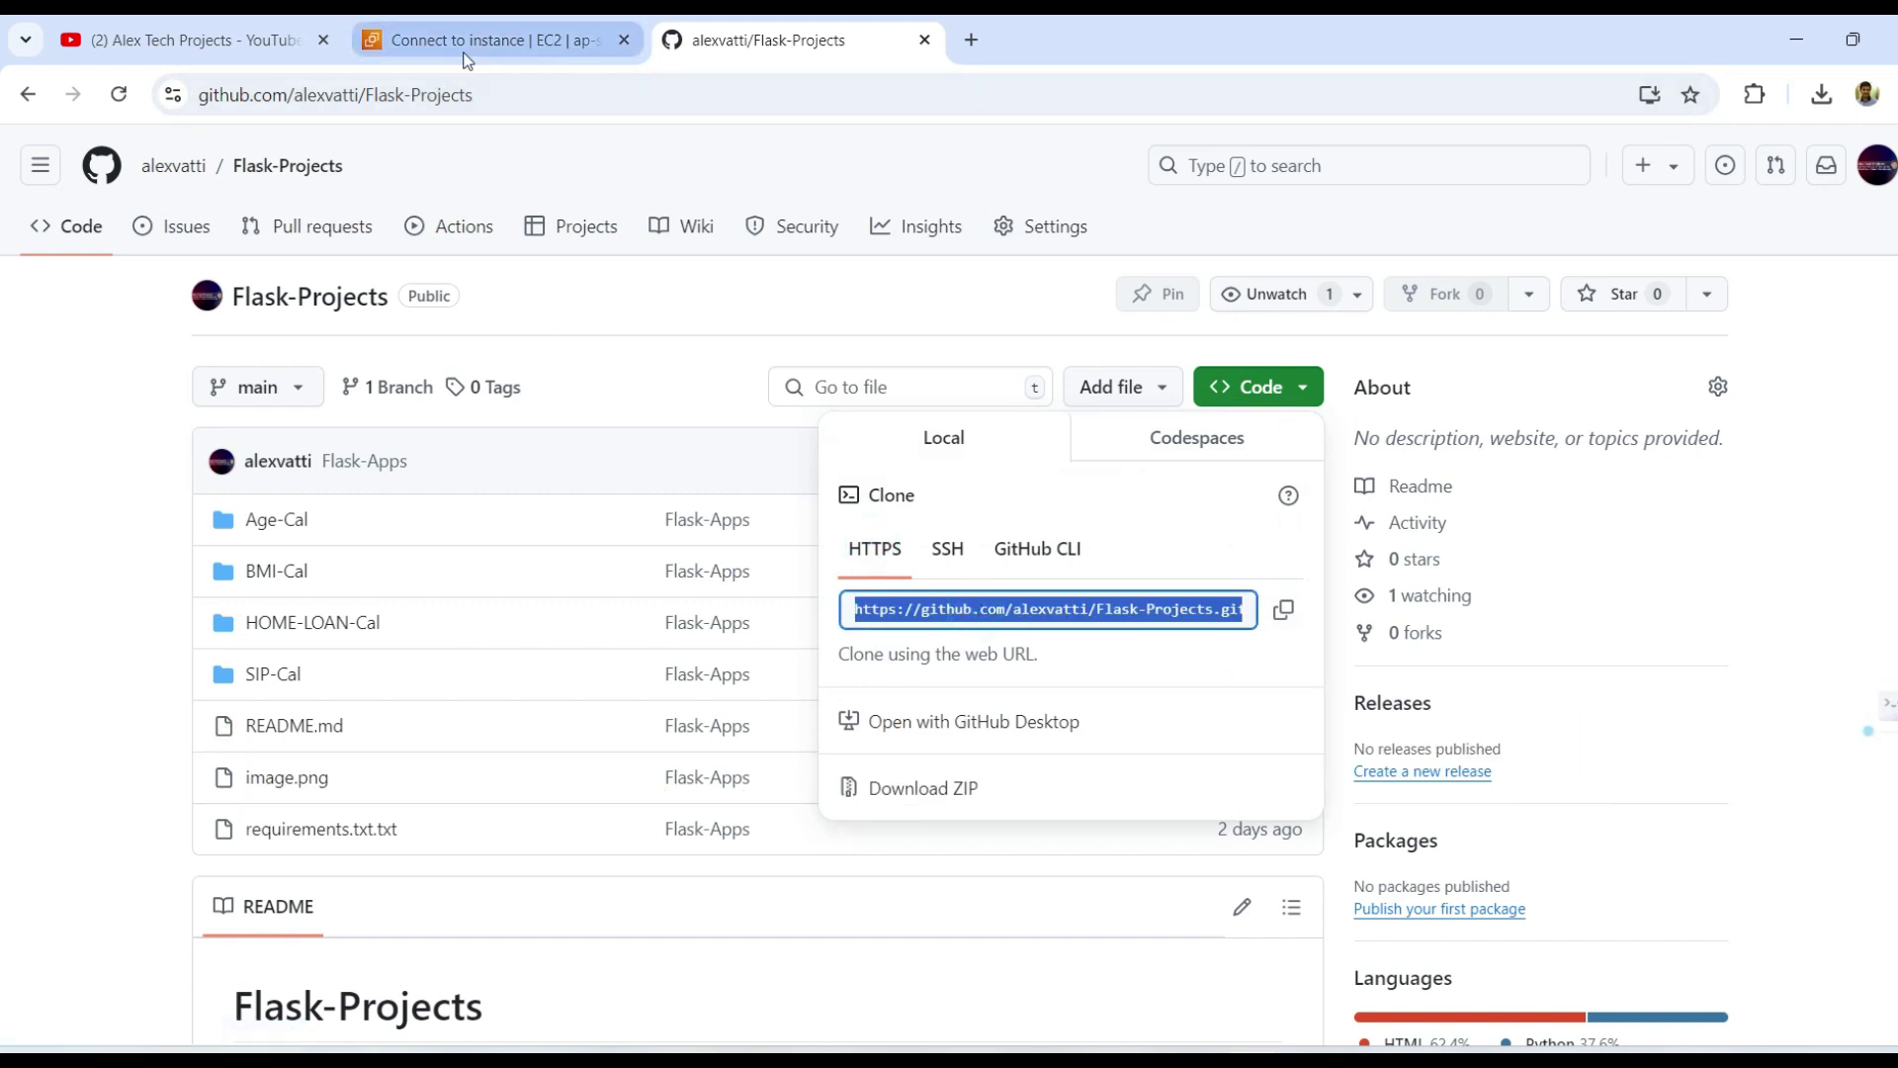
Switch to PuTTY, recall the python3-pip install command, change it to "sudo yum install git", run it and accept the installation with y
key("alt+Tab")
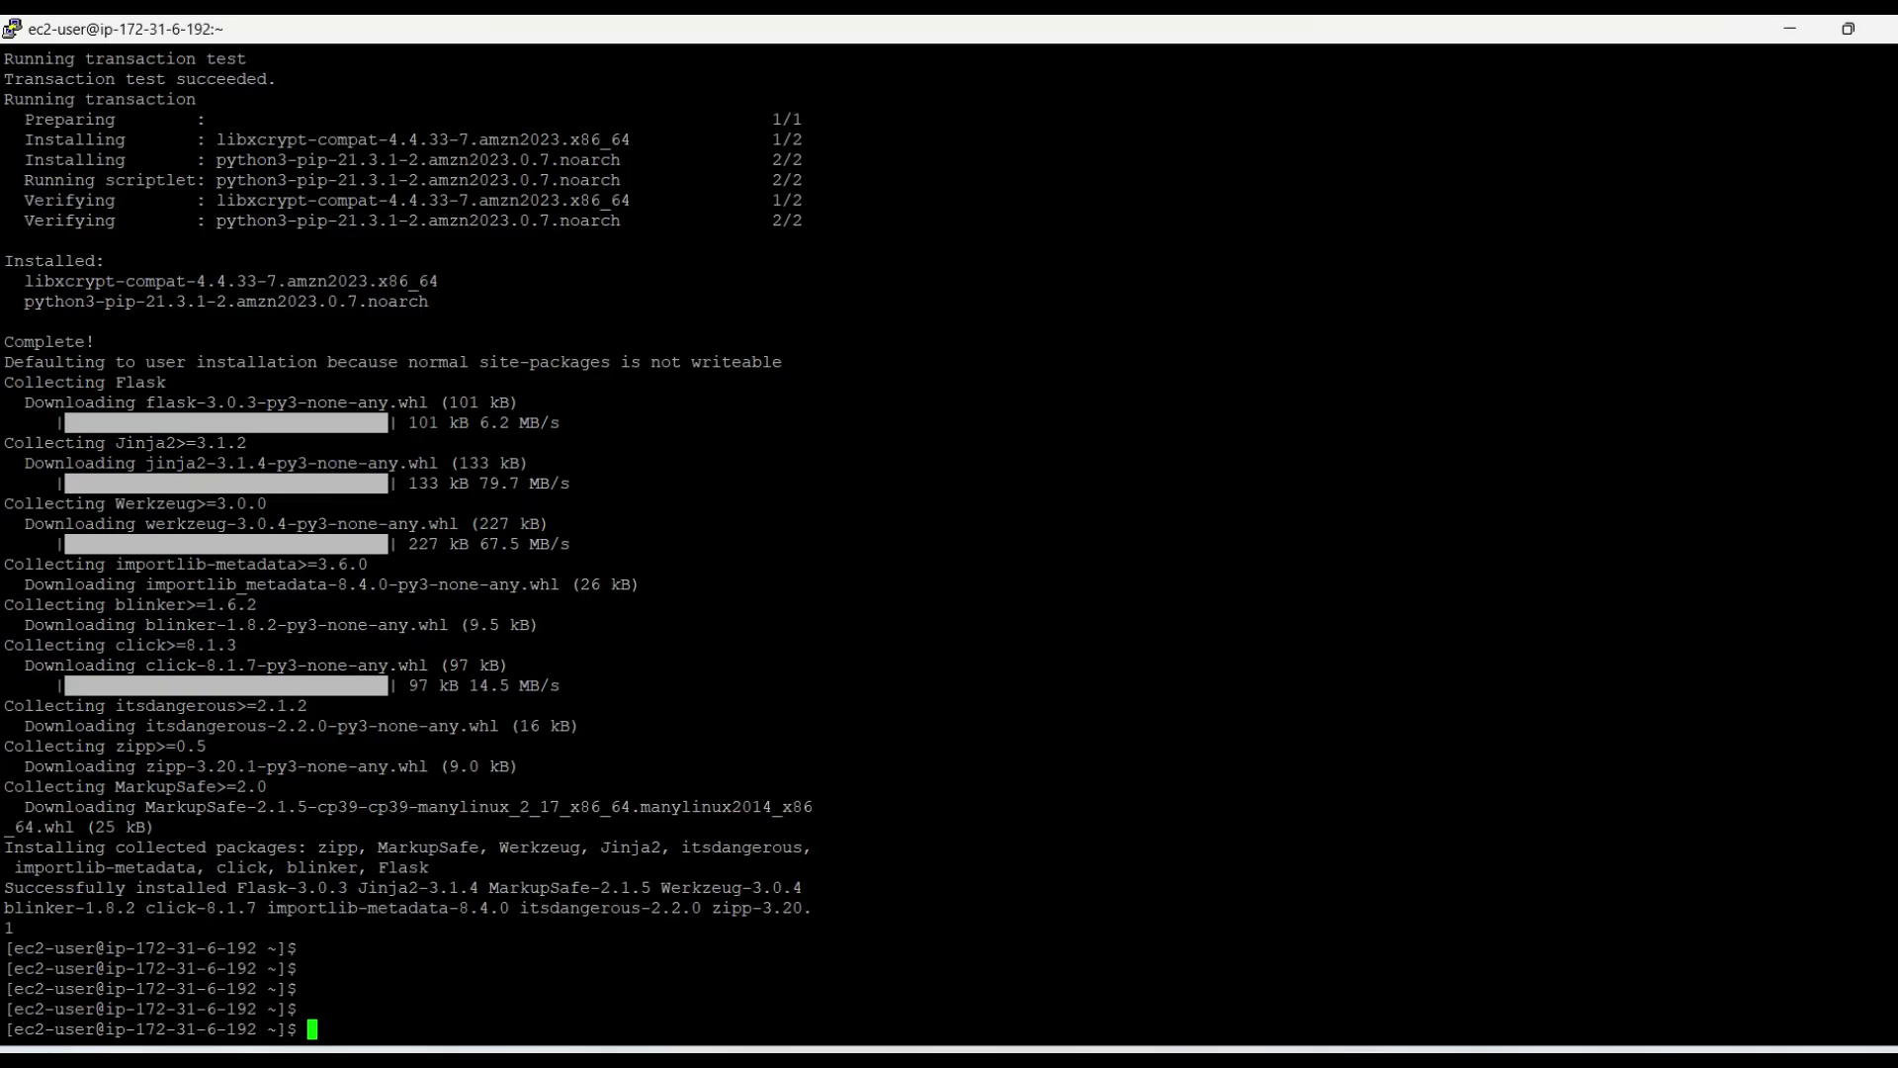
type("pip3 install Flask")
key("BackSpace")
key("Up")
key("Up")
key("Up")
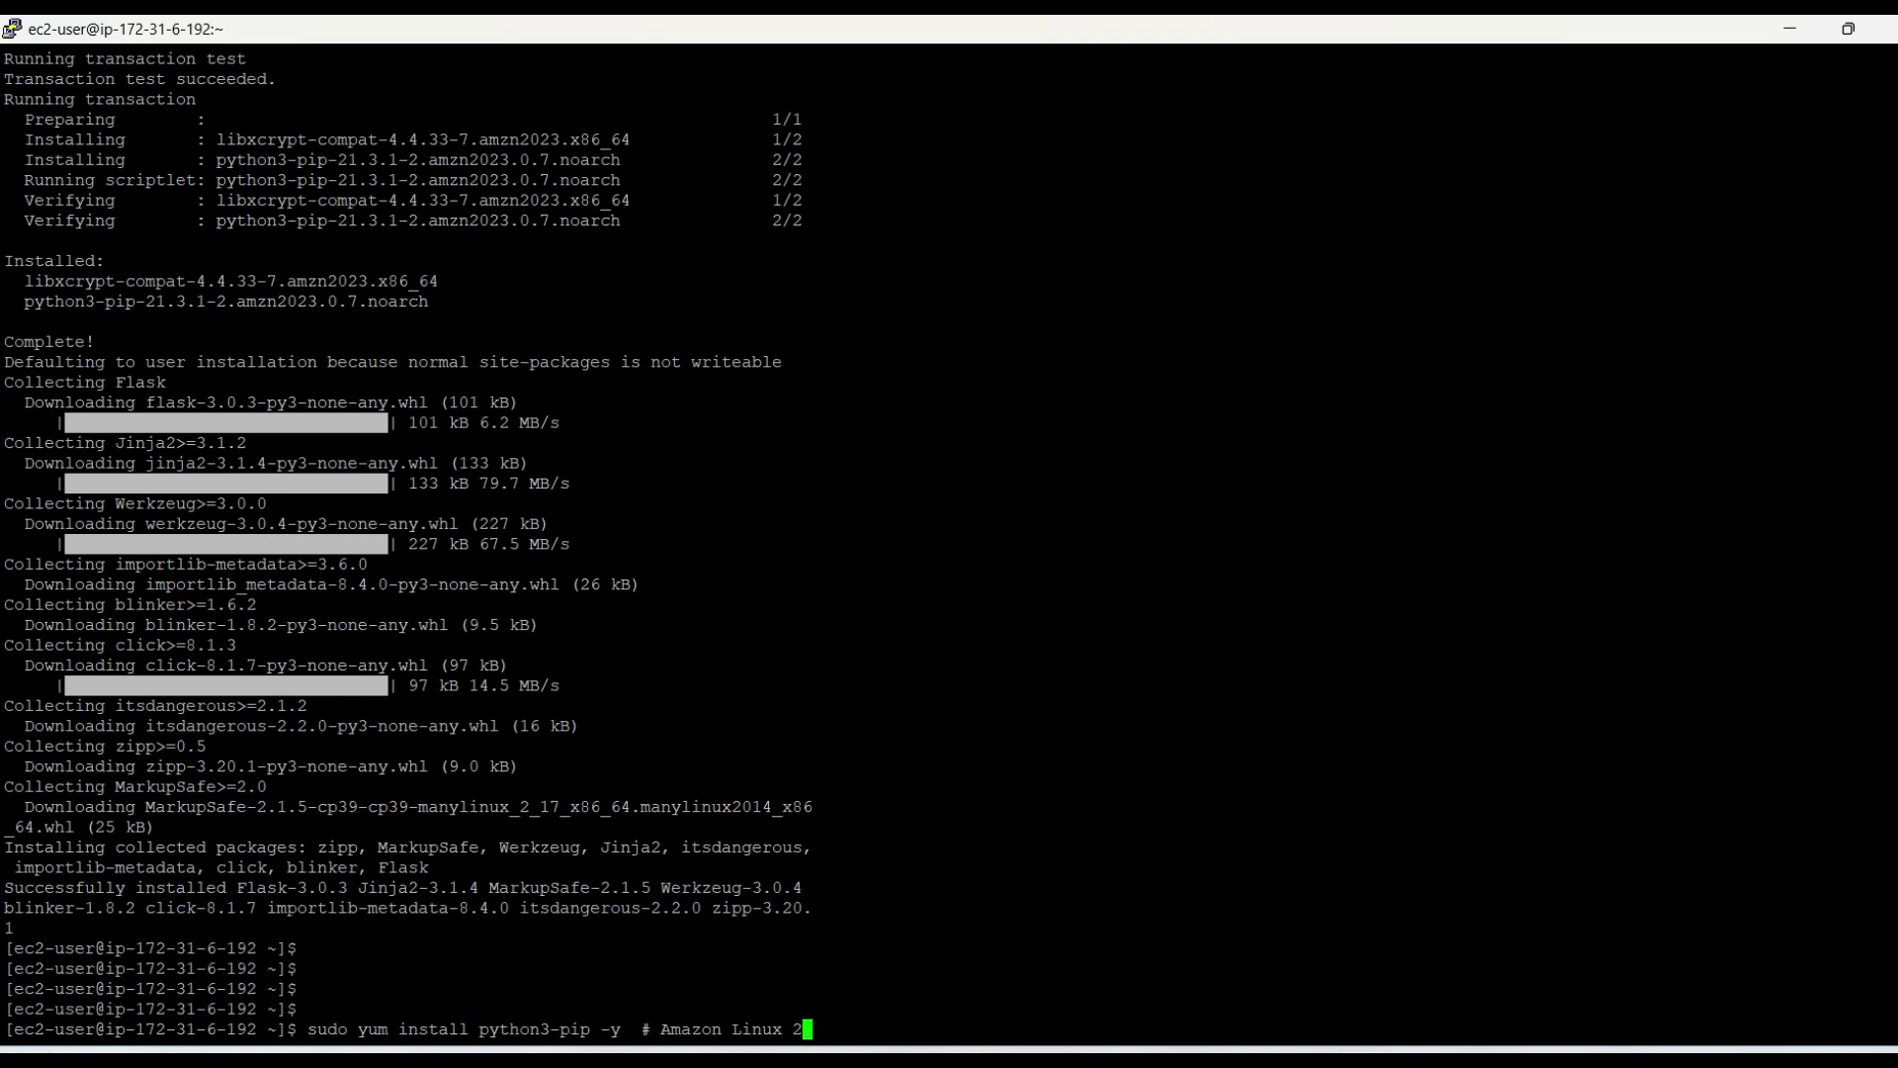
key("BackSpace")
key("BackSpace")
key("BackSpace")
key("BackSpace")
key("BackSpace")
key("BackSpace")
key("BackSpace")
key("BackSpace")
key("BackSpace")
key("BackSpace")
key("BackSpace")
key("BackSpace")
key("BackSpace")
key("BackSpace")
key("BackSpace")
key("BackSpace")
key("BackSpace")
key("BackSpace")
key("BackSpace")
key("BackSpace")
type("gi")
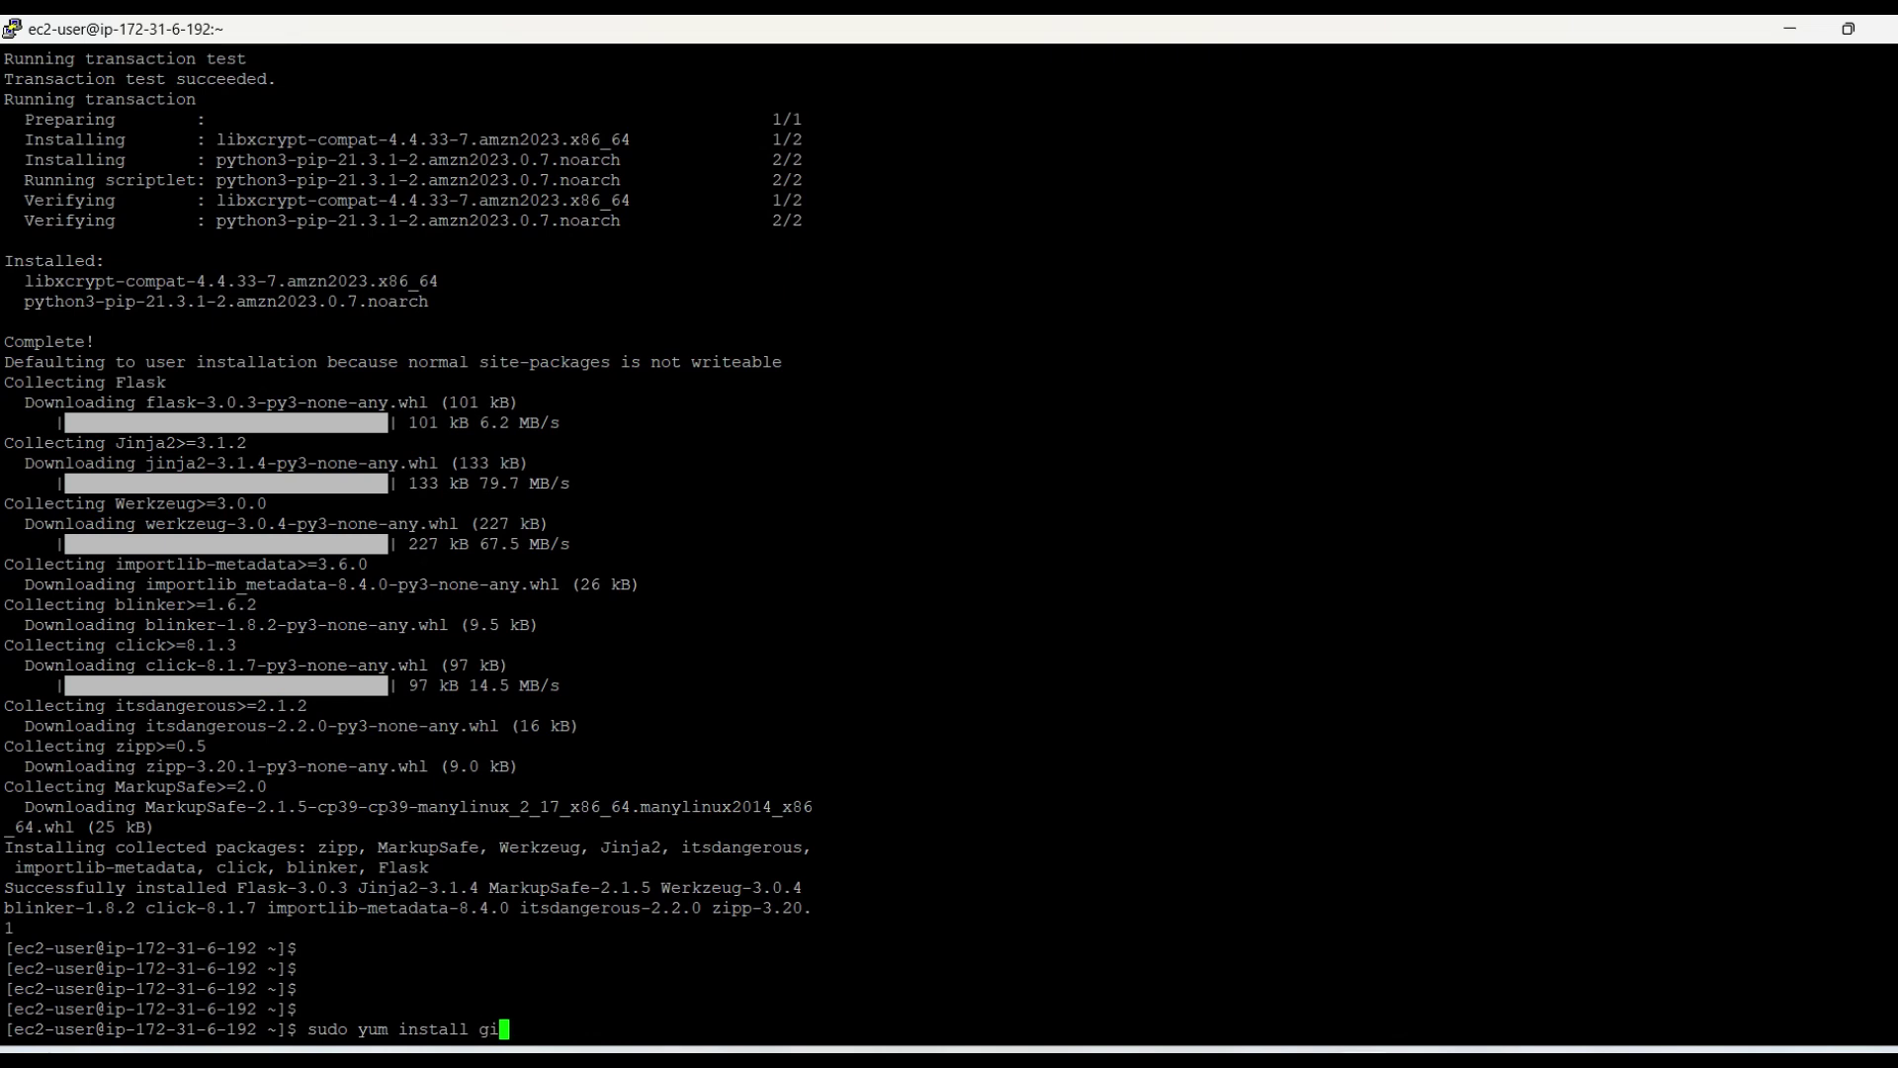
type("t")
key("Return")
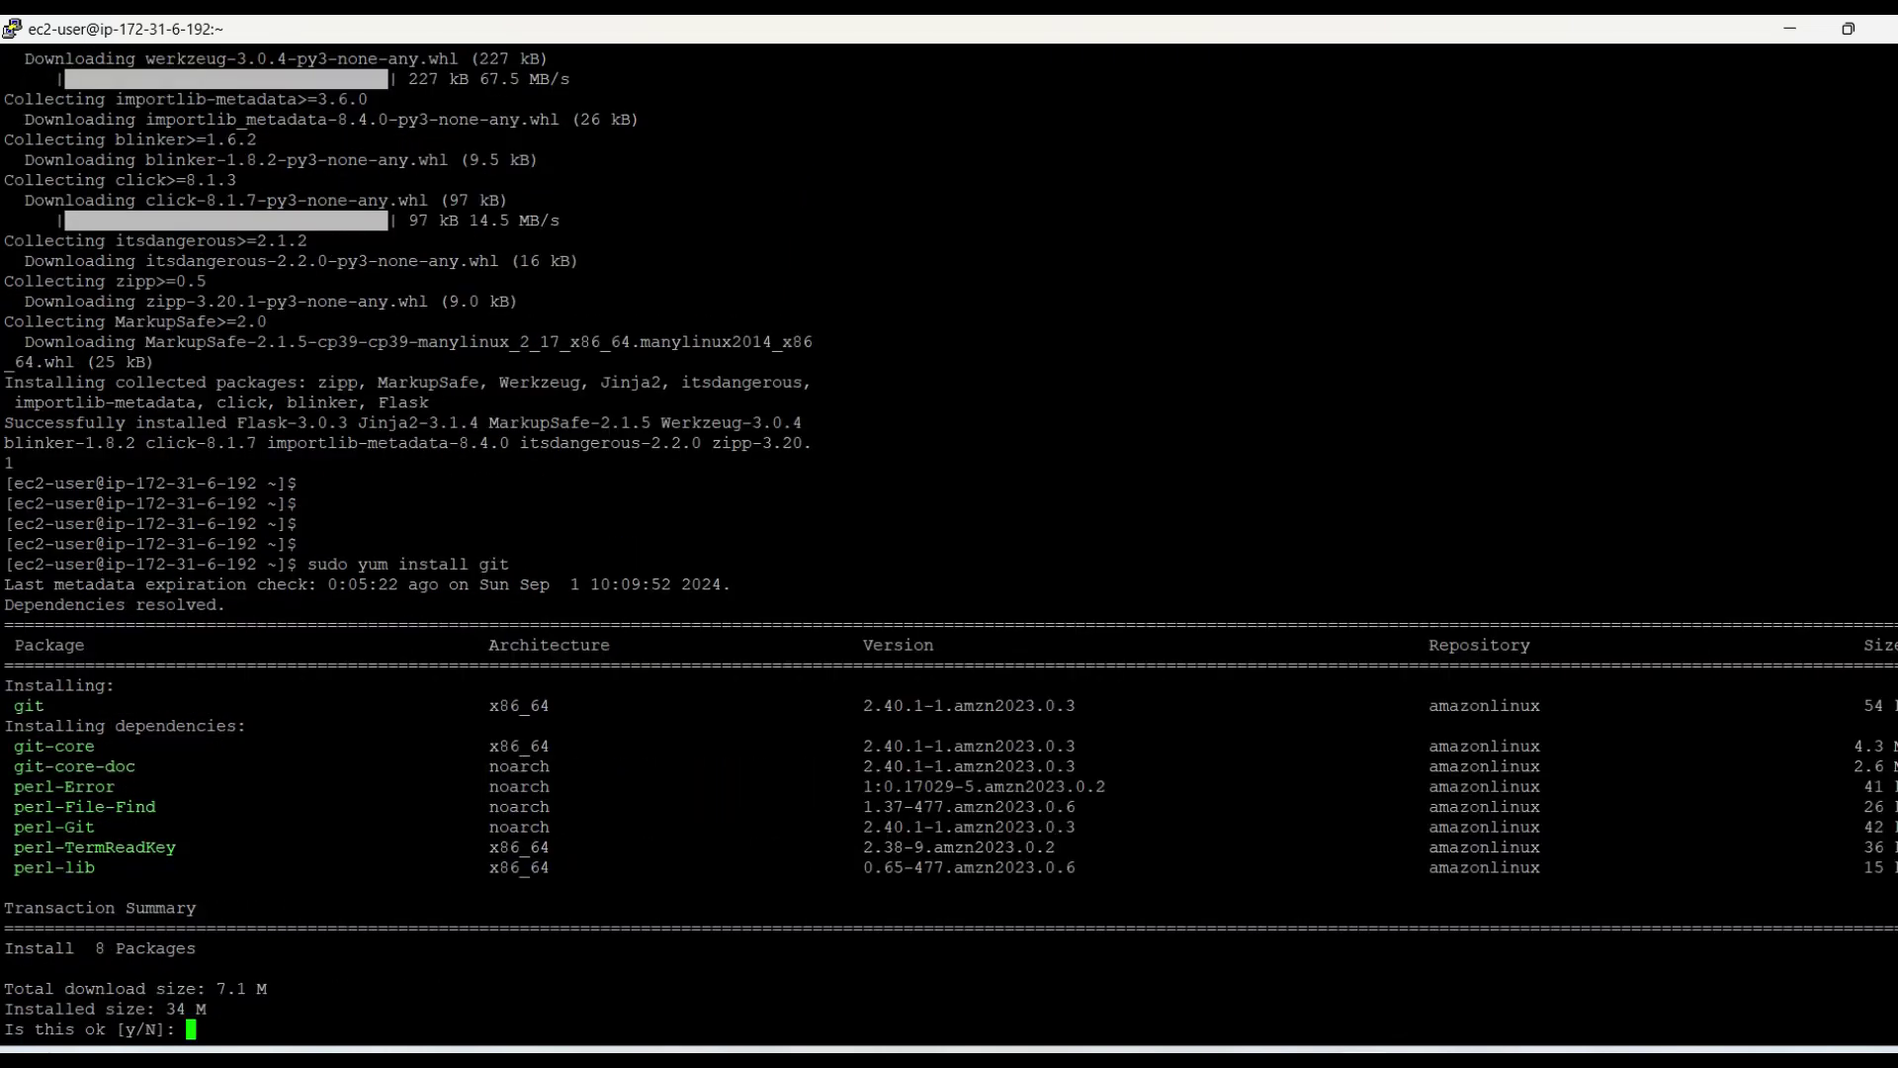
key("Return")
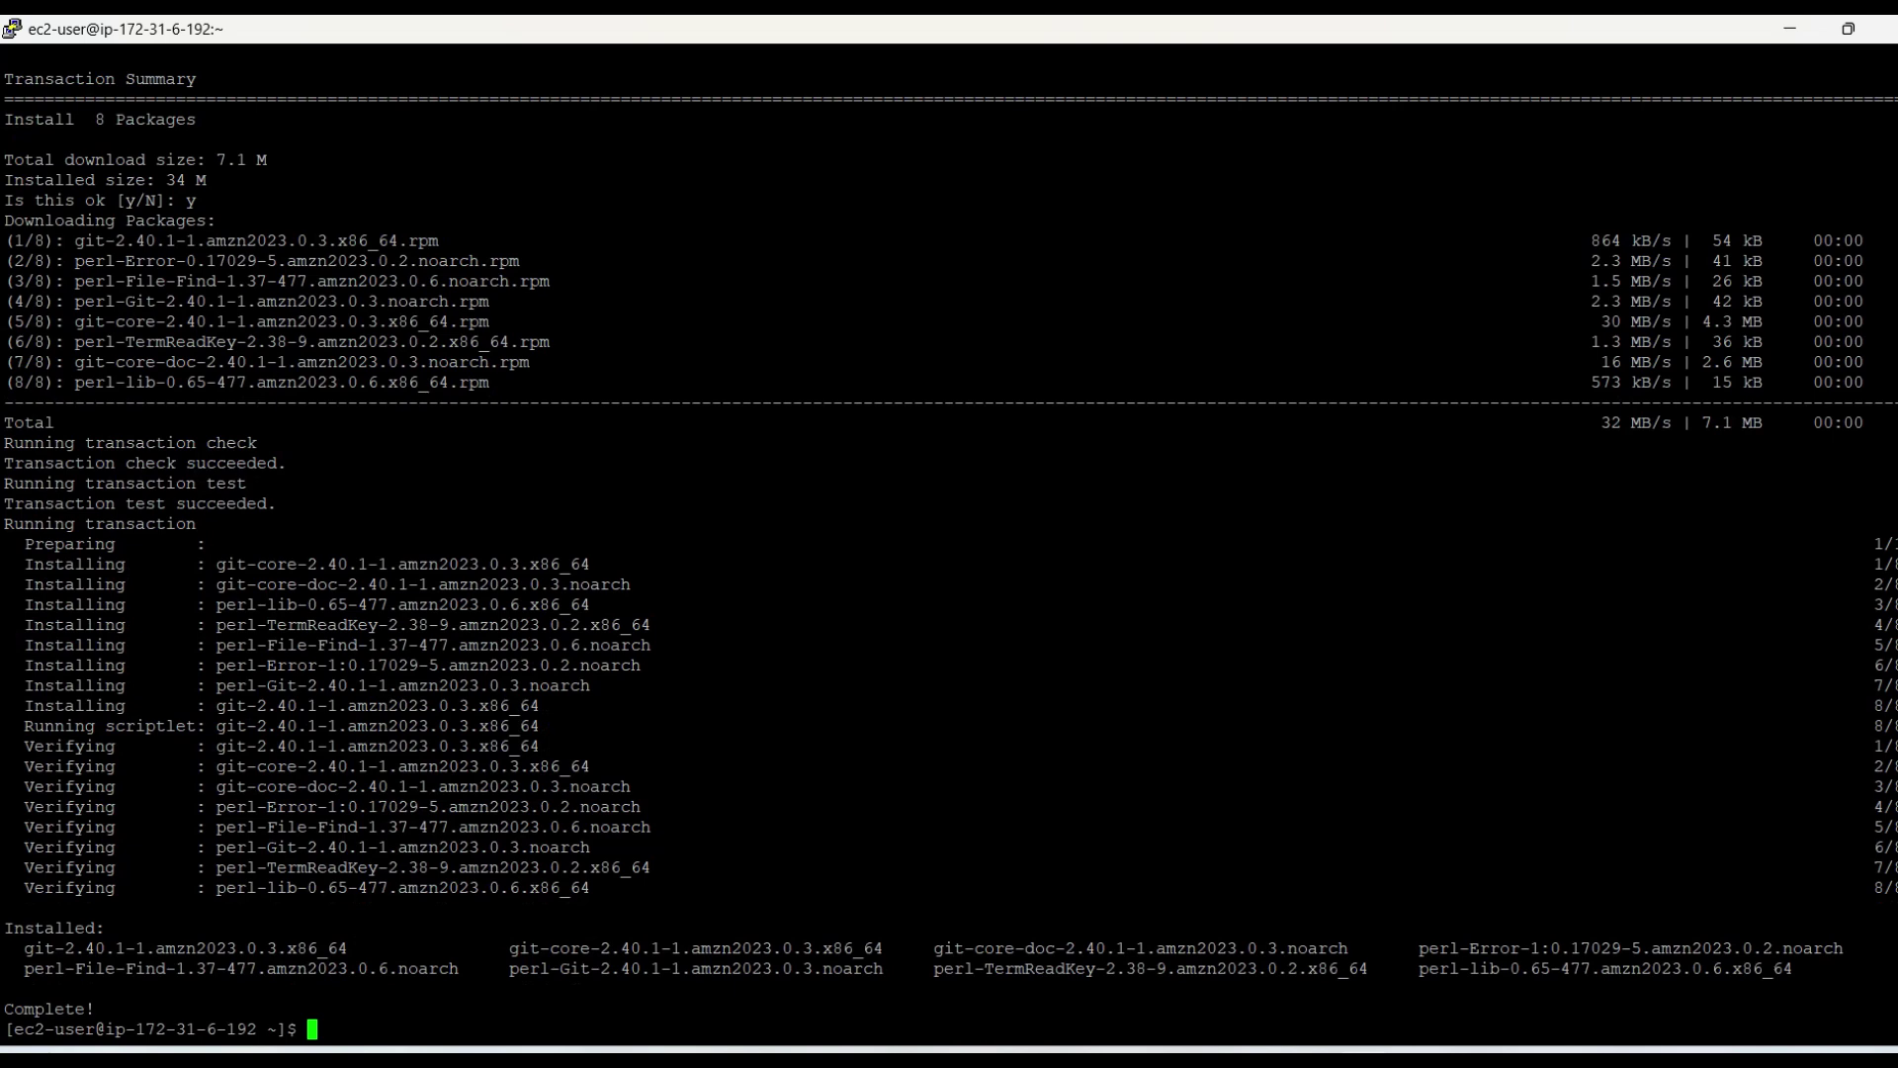
Paste the copied Flask-Projects repository URL at the prompt and move the cursor back toward the beginning of the line
key("shift+Insert")
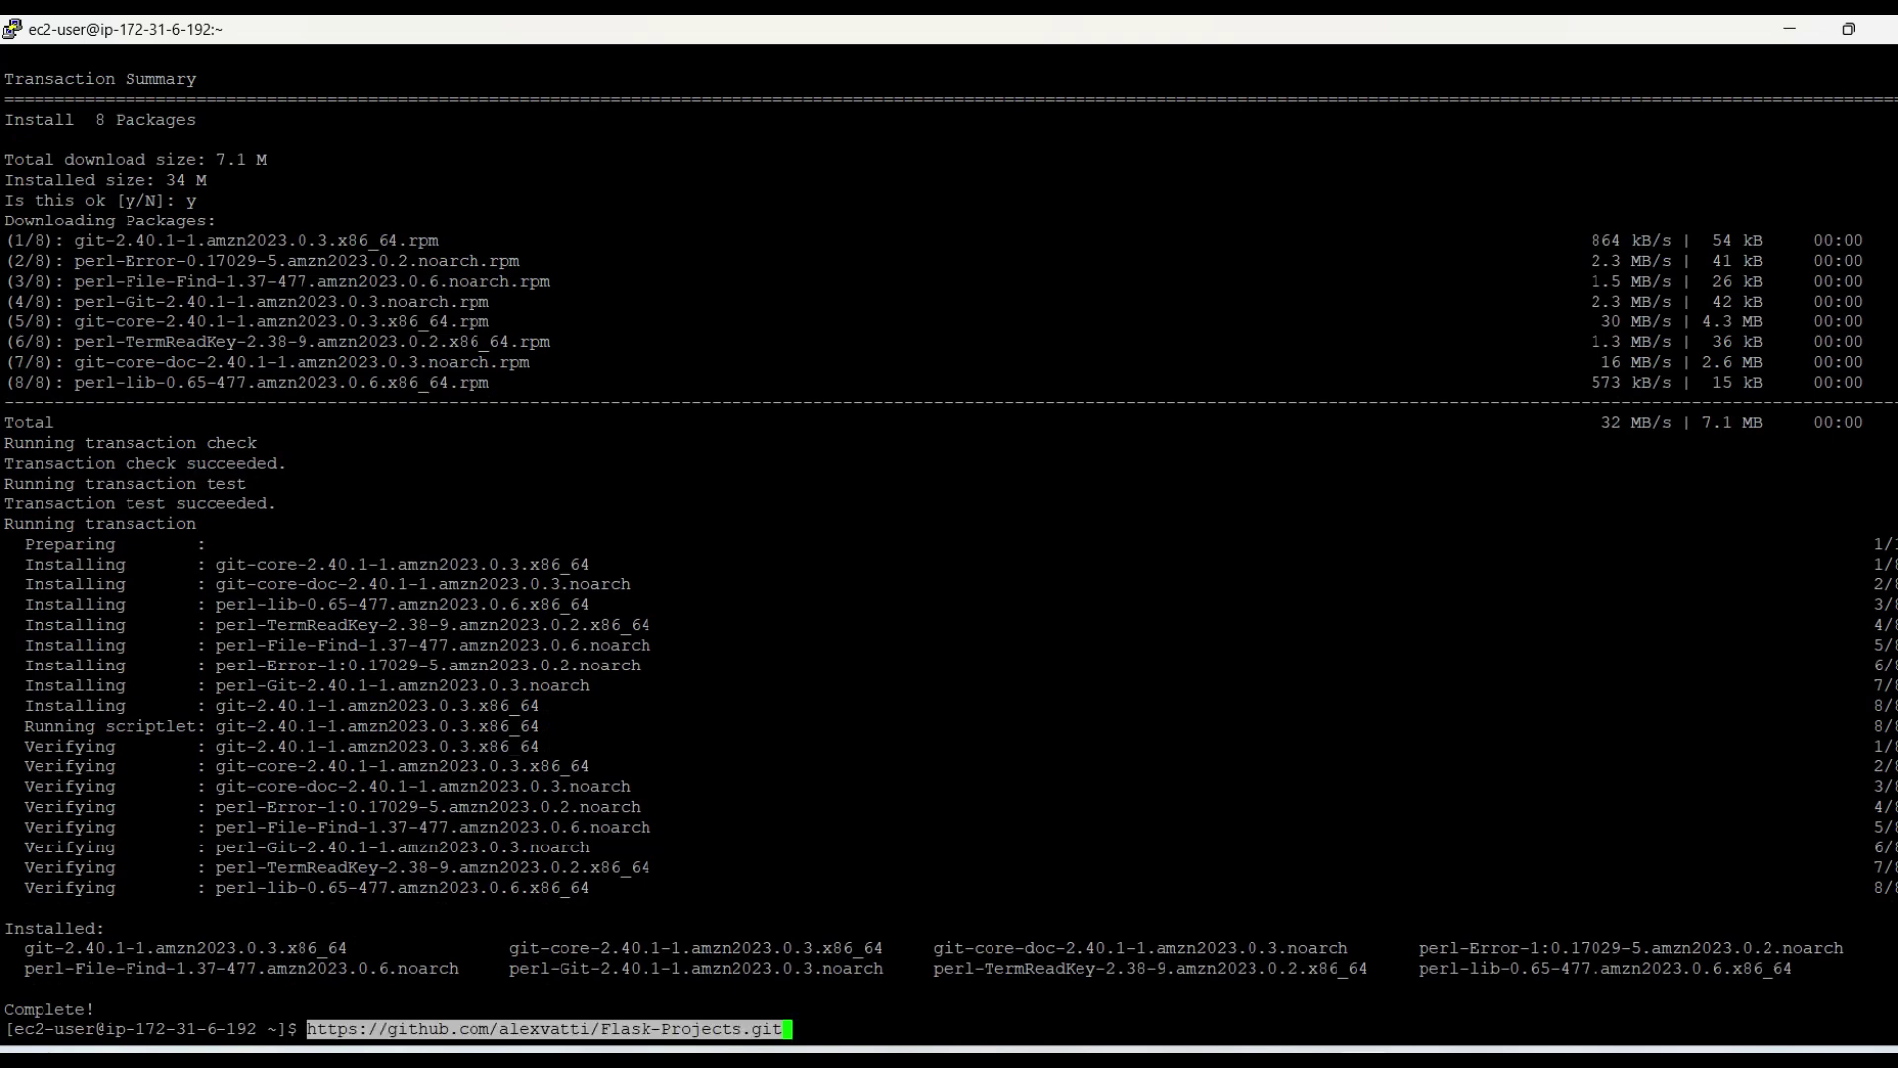
key("Left")
key("Left")
key("Left")
key("Left")
key("Left")
key("Left")
key("Left")
key("Left")
key("Left")
key("Left")
key("Left")
key("Left")
key("Left")
key("Left")
key("Left")
key("Left")
key("Left")
key("Left")
key("Left")
key("Left")
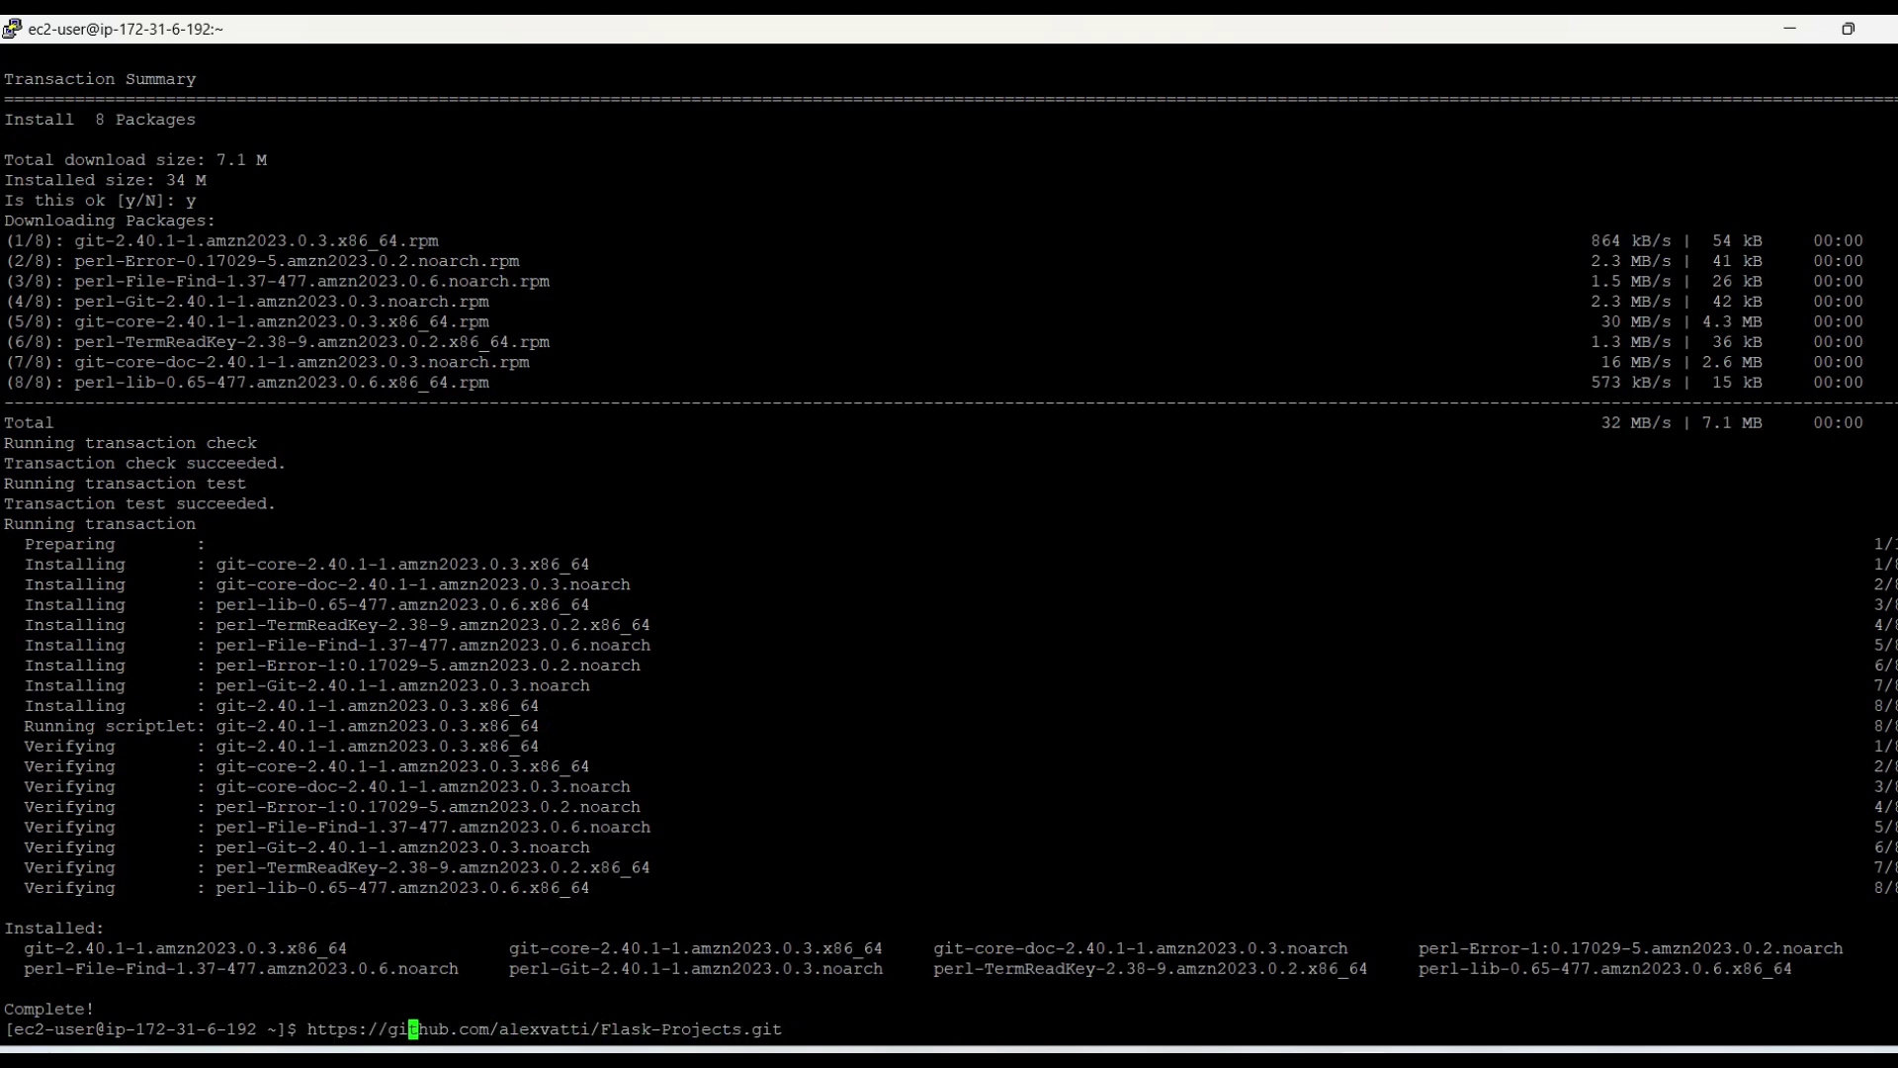